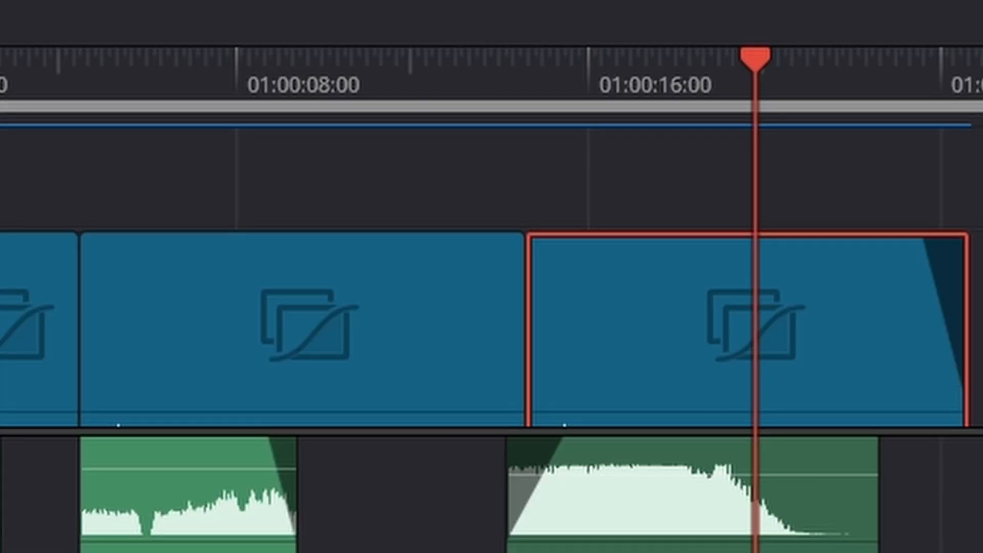
Duplicate the "Write on man" clip on the same video track with an offset of about +06:12.
scroll(801, 340, "down", 1)
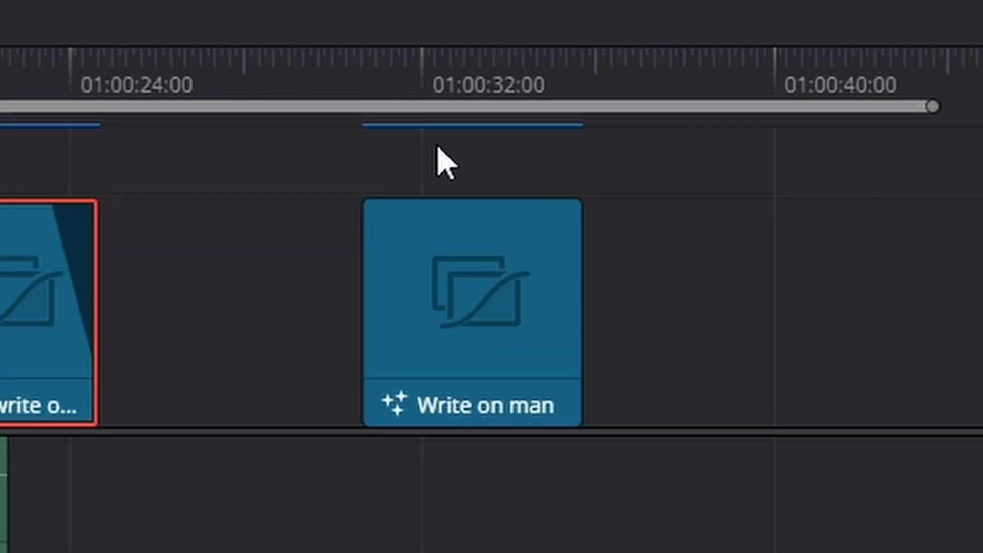
mouse_move(460, 100)
left_mouse_down()
mouse_move(450, 90)
mouse_move(451, 103)
left_mouse_up()
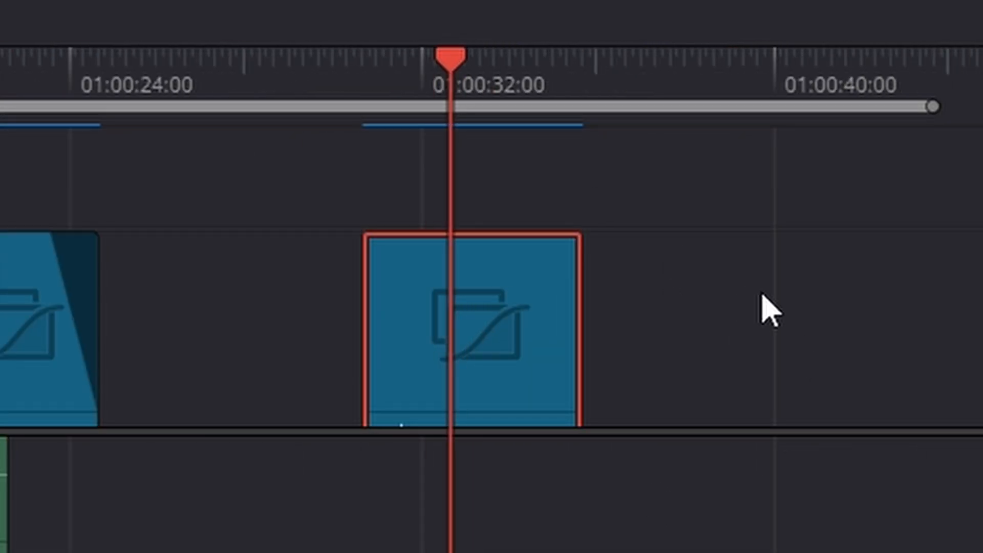
mouse_move(544, 307)
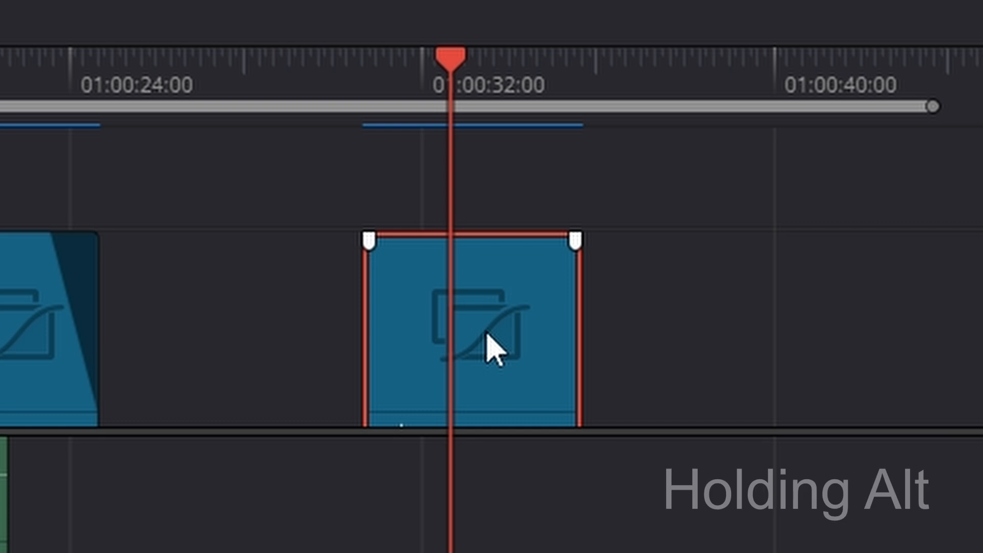
scroll(486, 335, "down", 1)
scroll(487, 335, "up", 3)
scroll(483, 335, "down", 3)
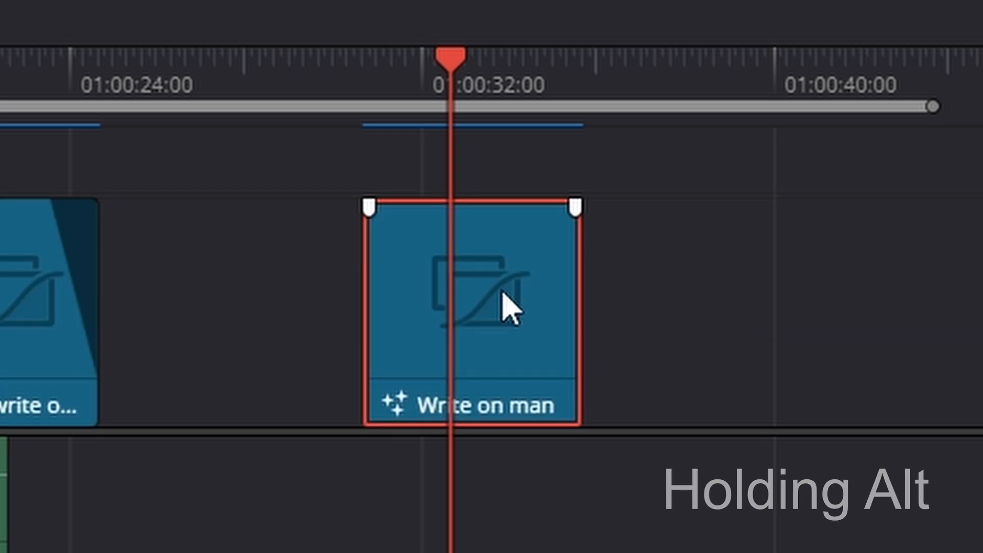
left_click_drag(513, 293, 790, 292)
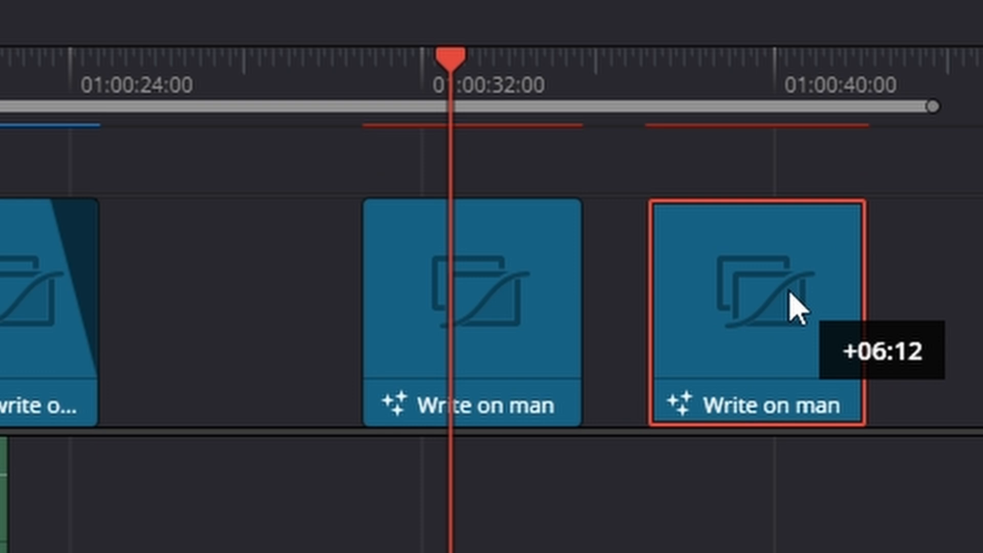
Place the playhead over the duplicated "Write on man" clip at 01:00:39:05 and open that clip in the Fusion page.
left_click(740, 56)
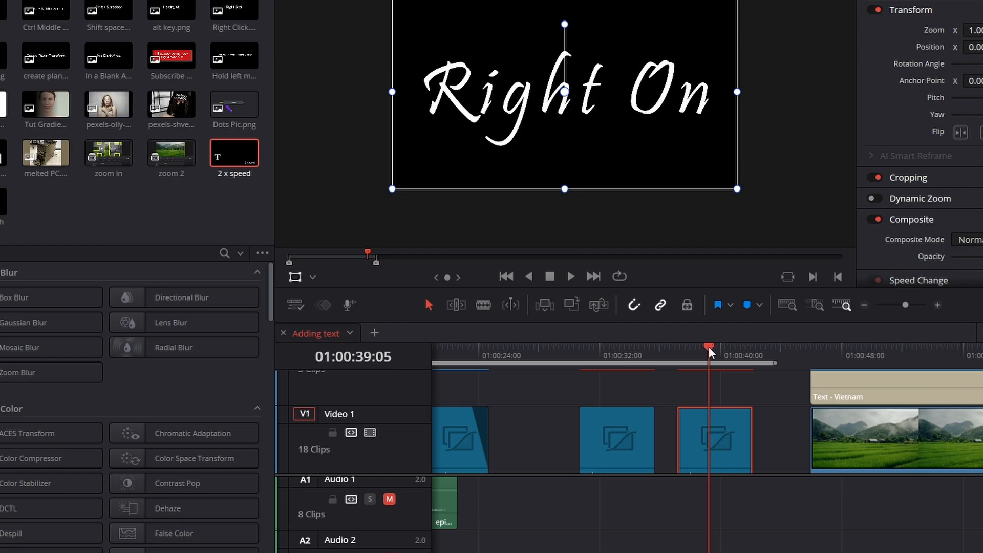
scroll(736, 454, "down", 1)
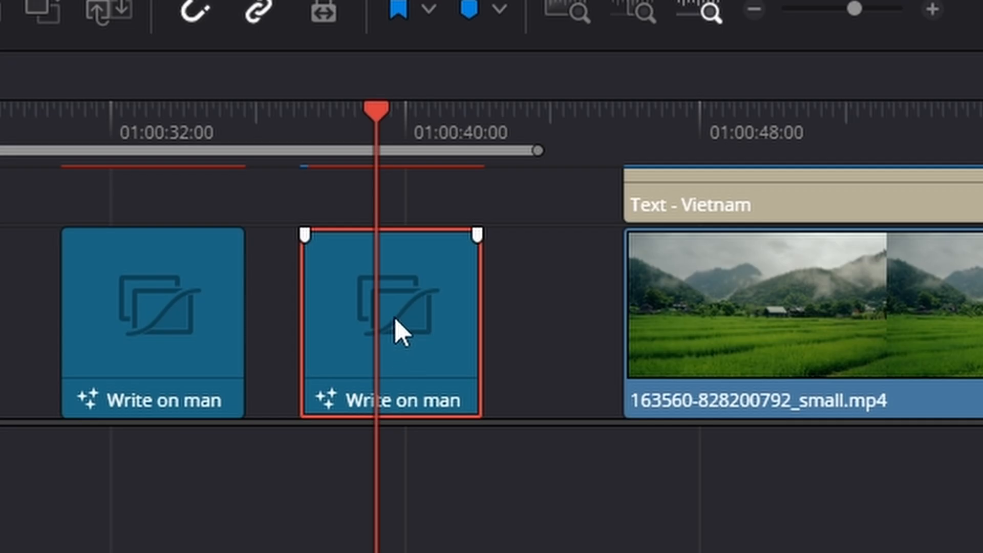
right_click(401, 331)
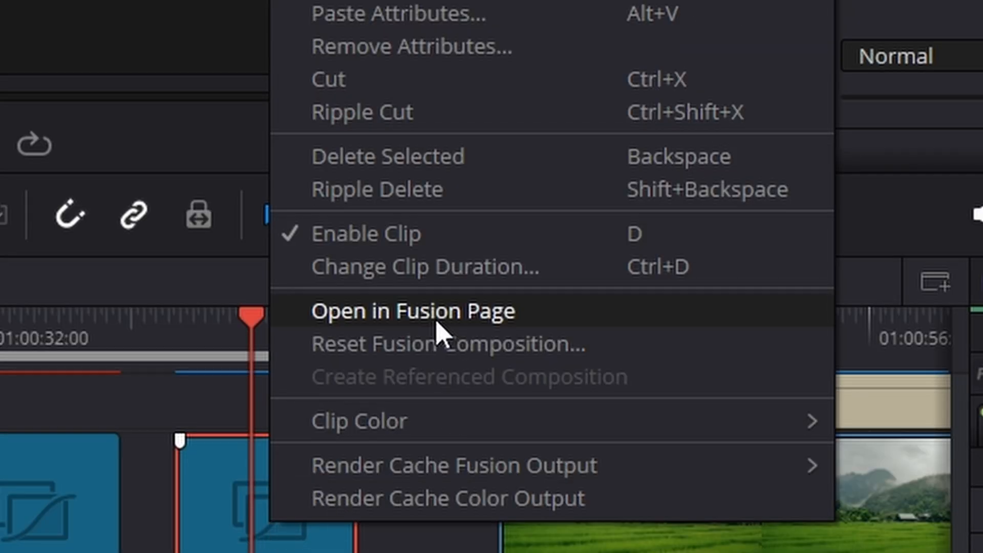
left_click(438, 333)
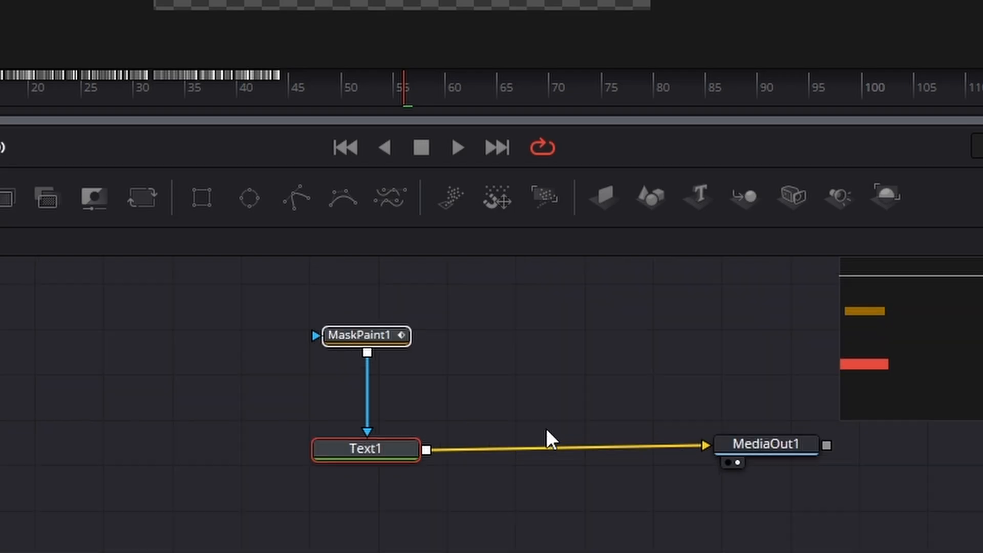
Disconnect Text1 from MediaOut1 and move MaskPaint1 and Text1 together farther away to make room for new nodes.
left_click_drag(957, 383, 955, 352)
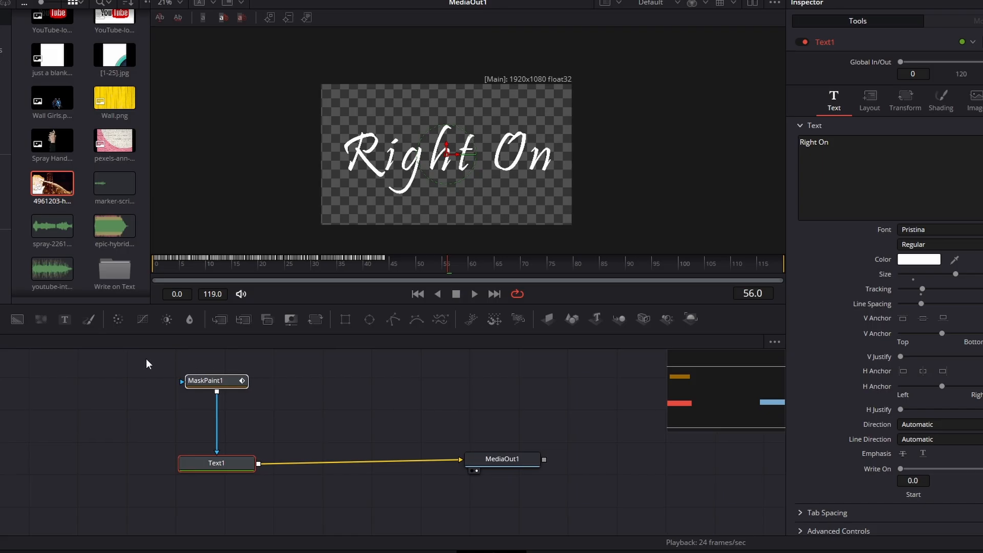
left_click_drag(146, 364, 266, 476)
left_click_drag(460, 459, 403, 470)
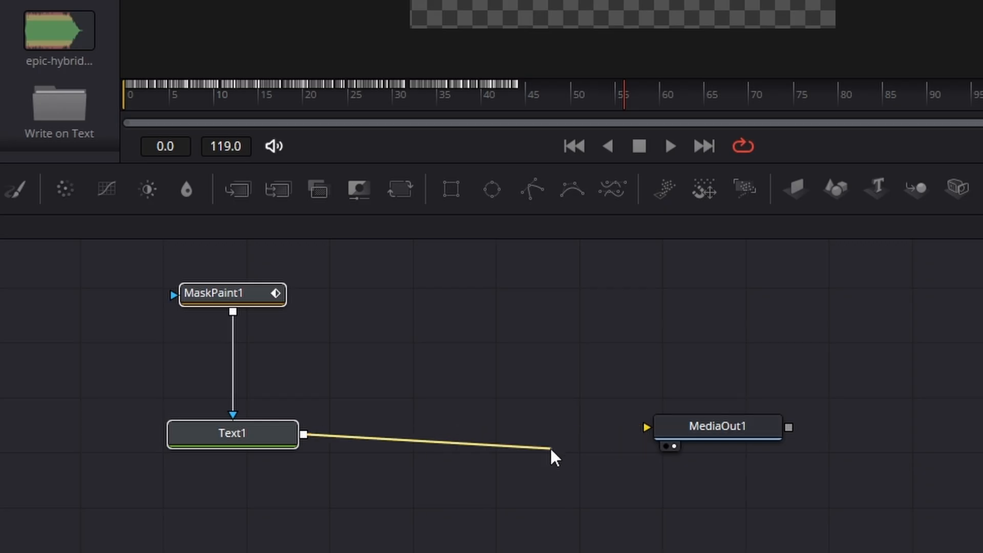
left_click_drag(551, 450, 538, 450)
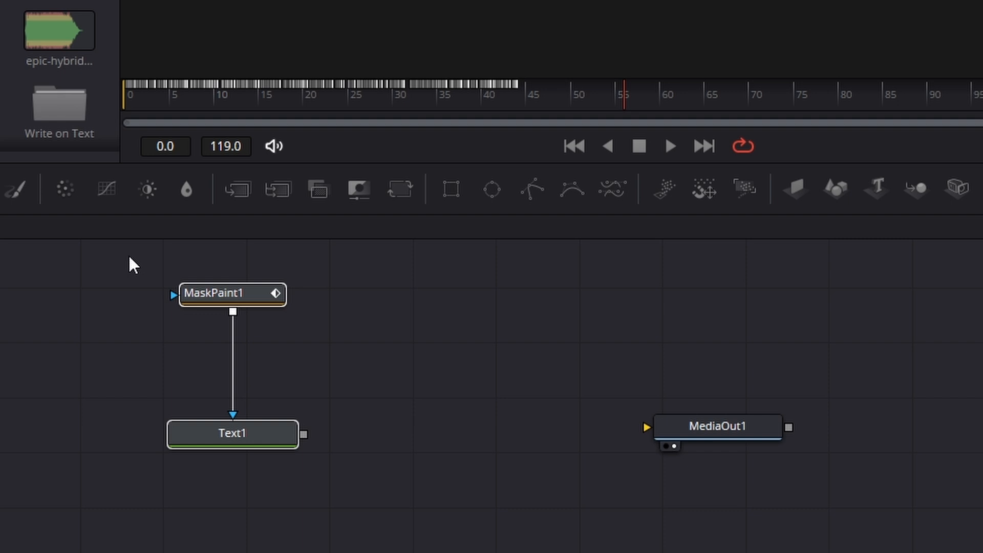
left_click_drag(124, 253, 6, 470)
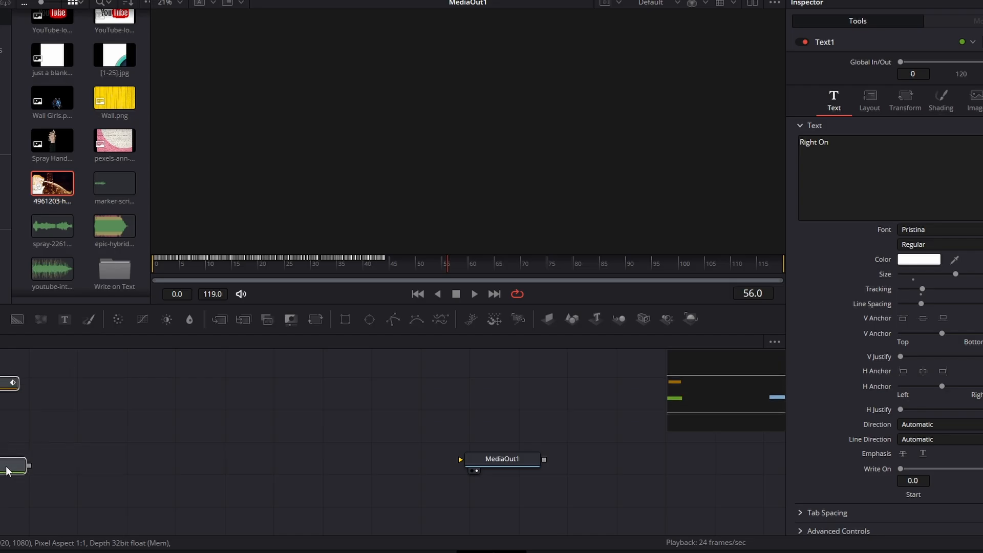
left_click(483, 396)
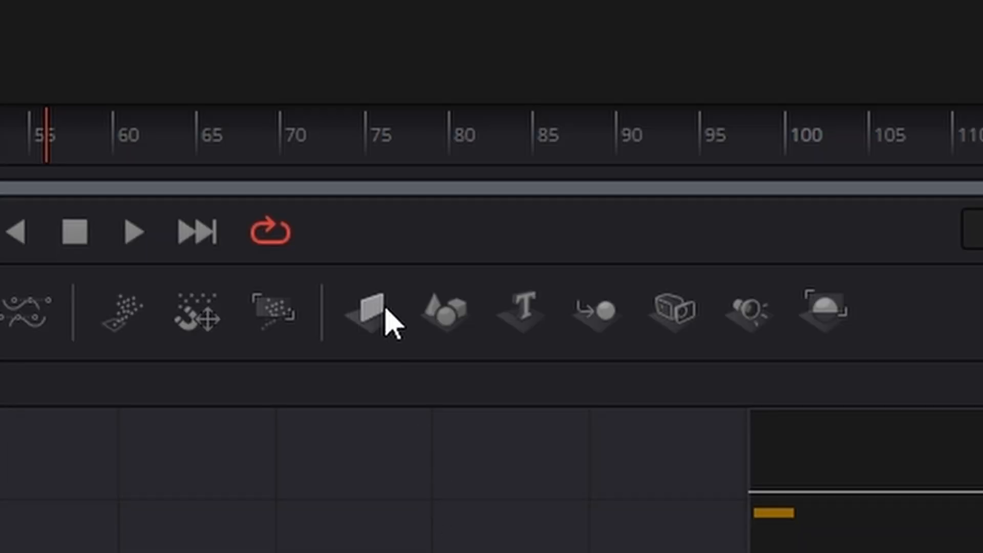
Add unconnected ImagePlane3D, Merge3D, SpotLight, Camera3D and Renderer3D nodes between Text1 and MediaOut1, with the spotlight below the merge.
left_click_drag(385, 310, 182, 453)
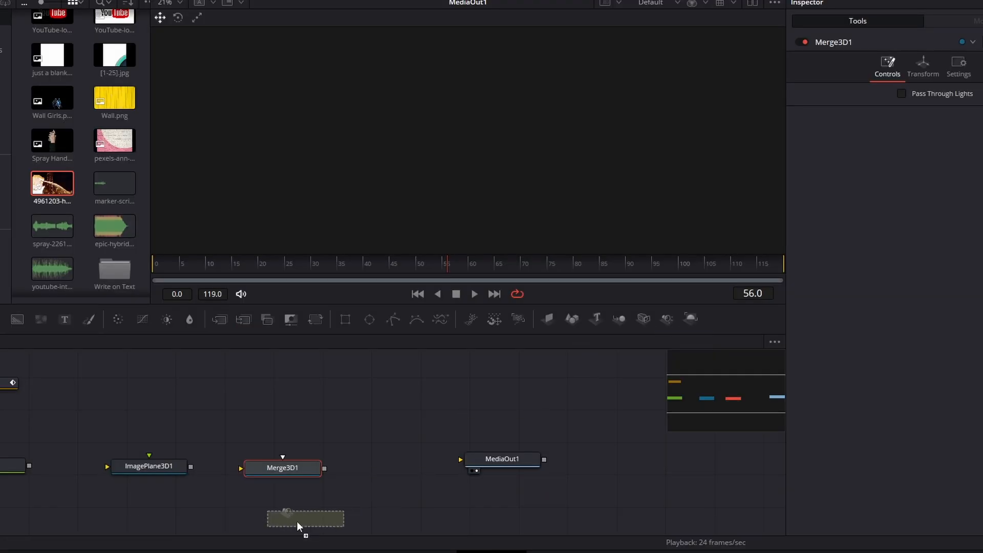
left_click_drag(297, 521, 297, 521)
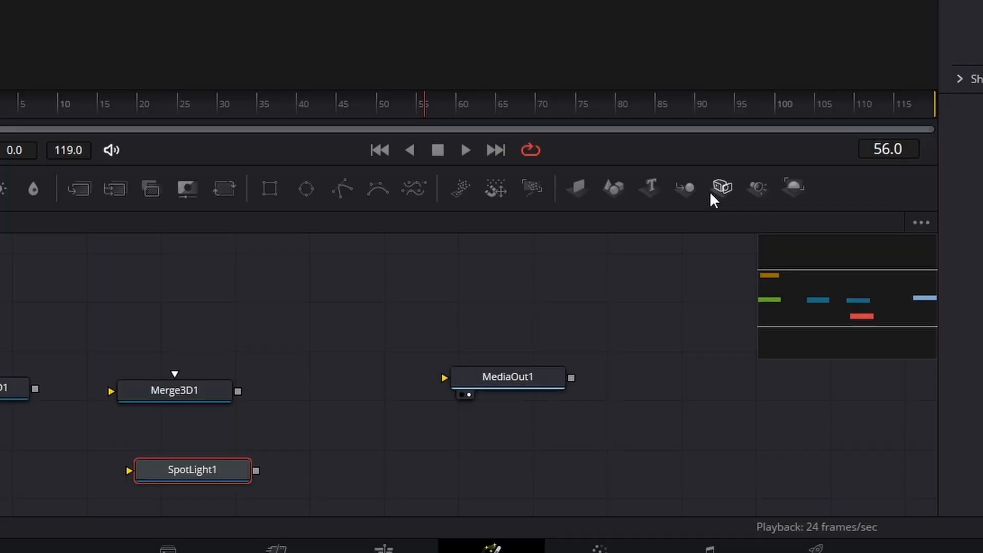
left_click_drag(721, 186, 241, 324)
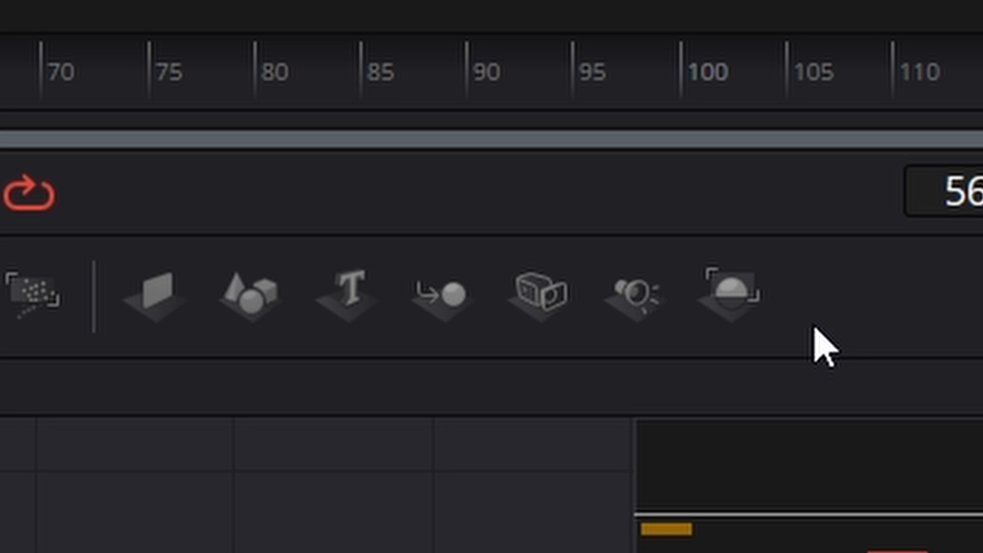
left_click_drag(729, 295, 367, 344)
left_click(809, 342)
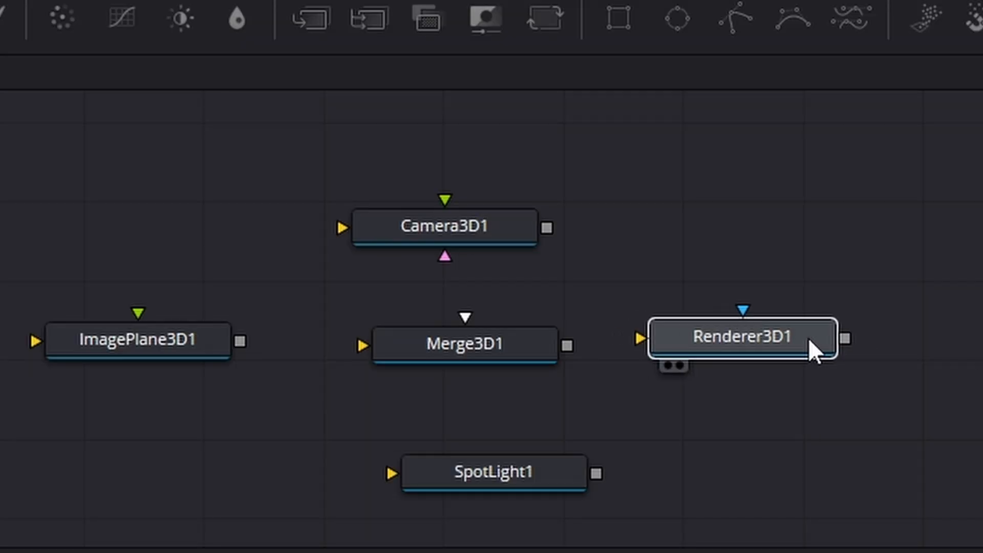
left_click_drag(552, 470, 518, 472)
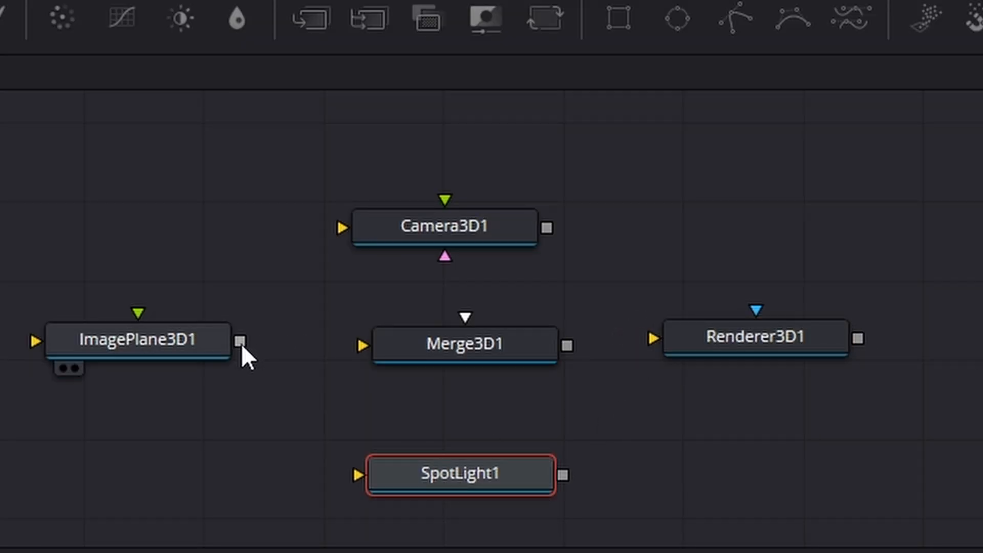
Connect ImagePlane3D1 and Camera3D1 to Merge3D1, and link Merge3D1 through Renderer3D1 to MediaOut1.
left_click_drag(239, 341, 362, 345)
left_click_drag(546, 228, 518, 332)
left_click_drag(480, 236, 511, 237)
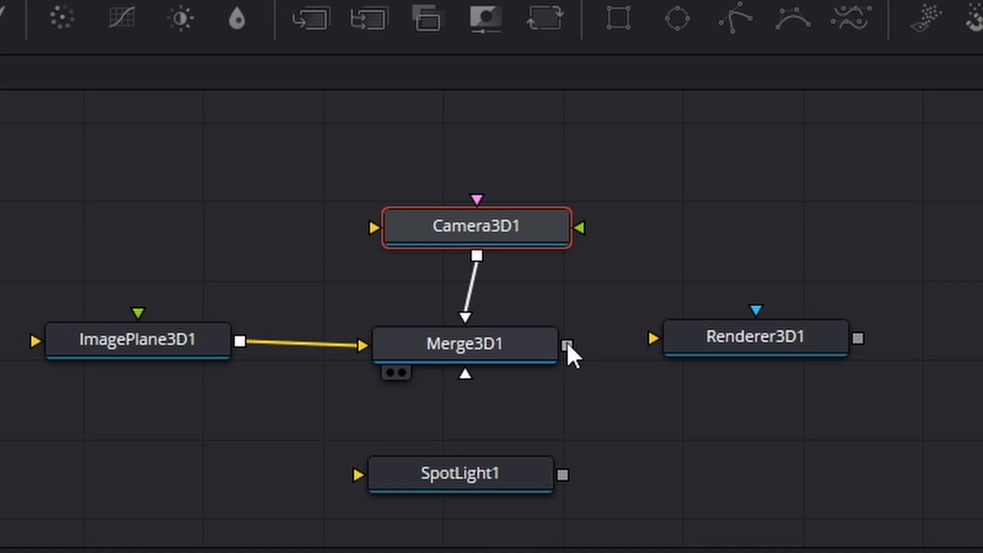
left_click_drag(567, 344, 653, 337)
left_click(847, 338)
left_click_drag(860, 340, 982, 338)
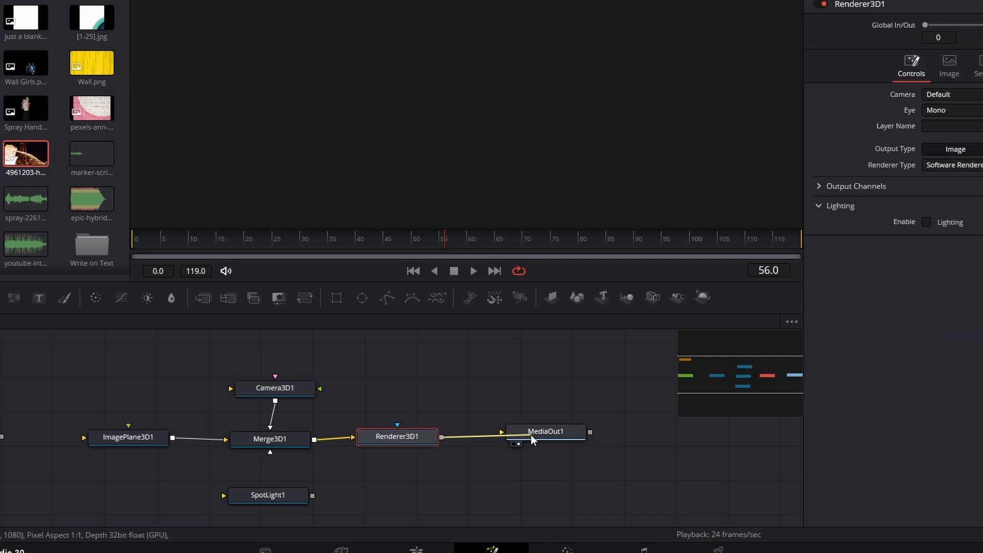
left_click_drag(531, 435, 531, 435)
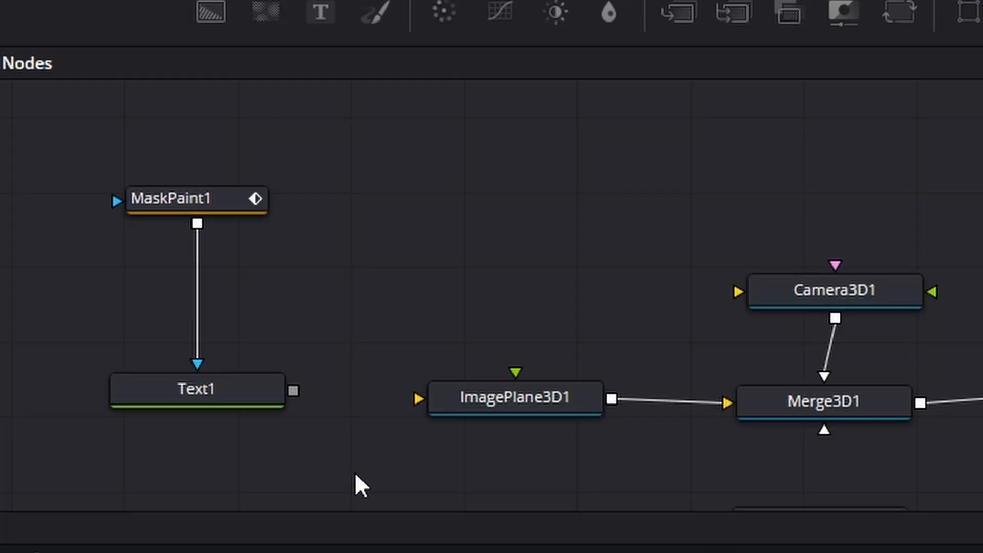
left_click_drag(295, 397, 108, 138)
left_click_drag(251, 394, 567, 306)
left_click(667, 234)
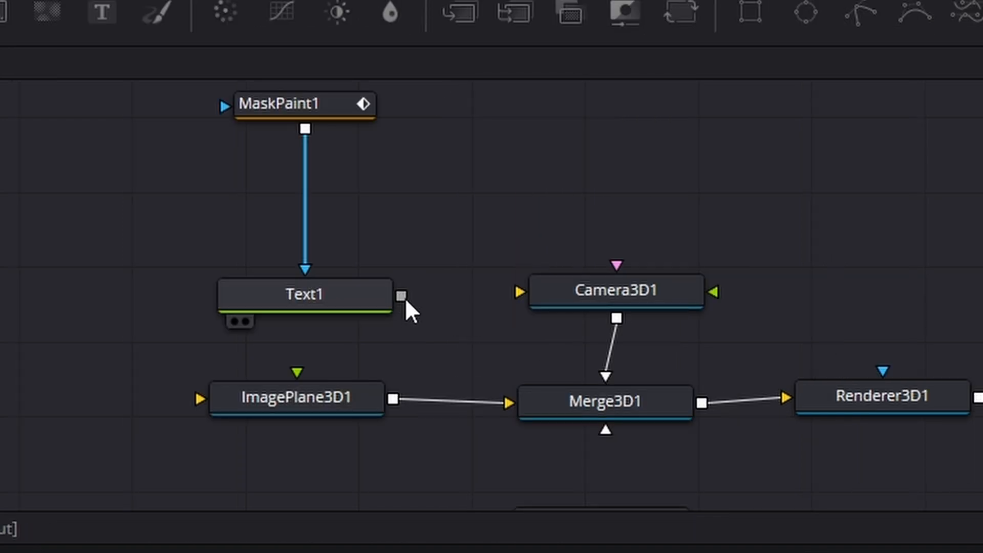
left_click_drag(401, 297, 576, 403)
left_click_drag(402, 296, 517, 358)
left_click_drag(460, 334, 256, 97)
left_click_drag(313, 340, 0, 395)
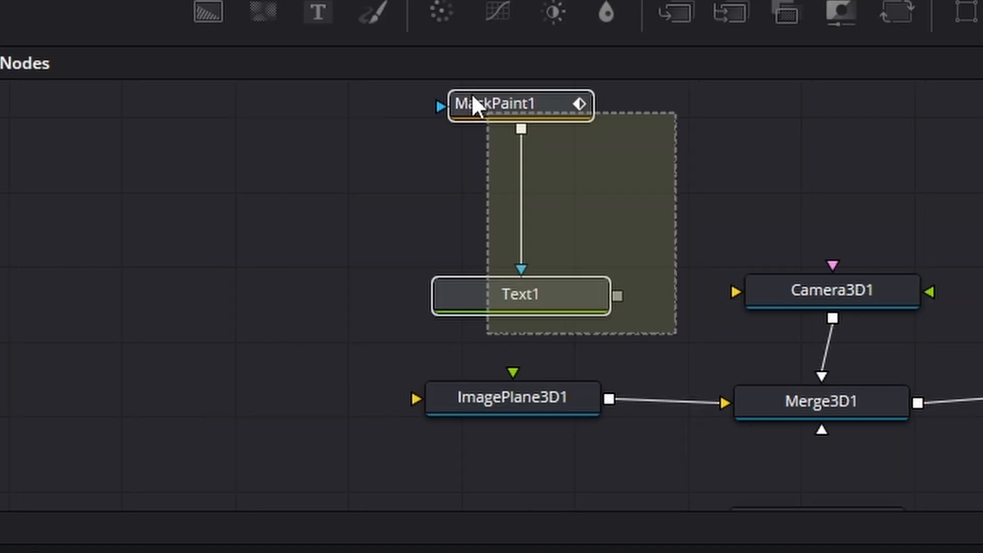
left_click_drag(174, 395, 193, 439)
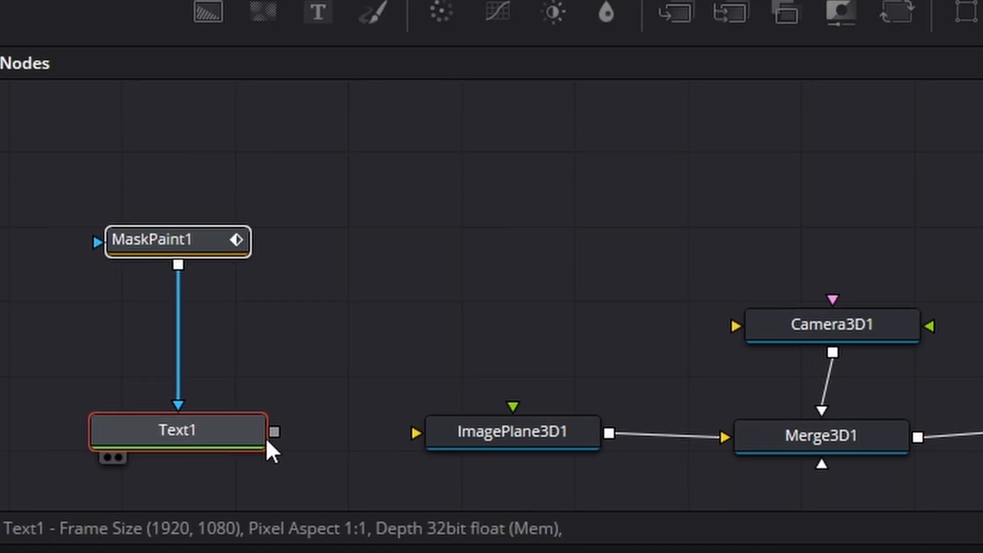
Connect the Text1 output to the material input of ImagePlane3D1.
left_click(307, 358)
left_click_drag(278, 429, 515, 434)
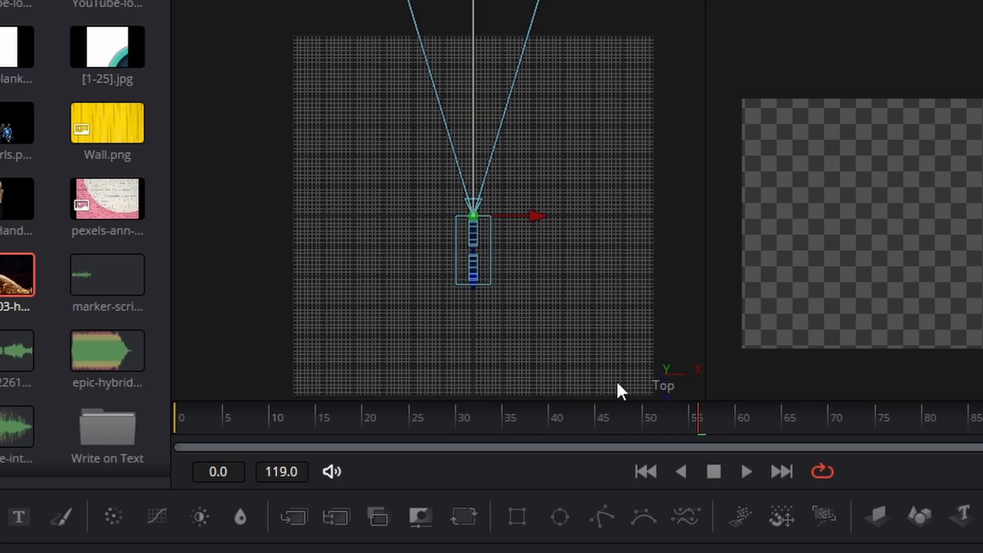
Move Camera3D1 back along its Z axis in the Top view so that it frames the text.
left_click_drag(474, 261, 476, 288)
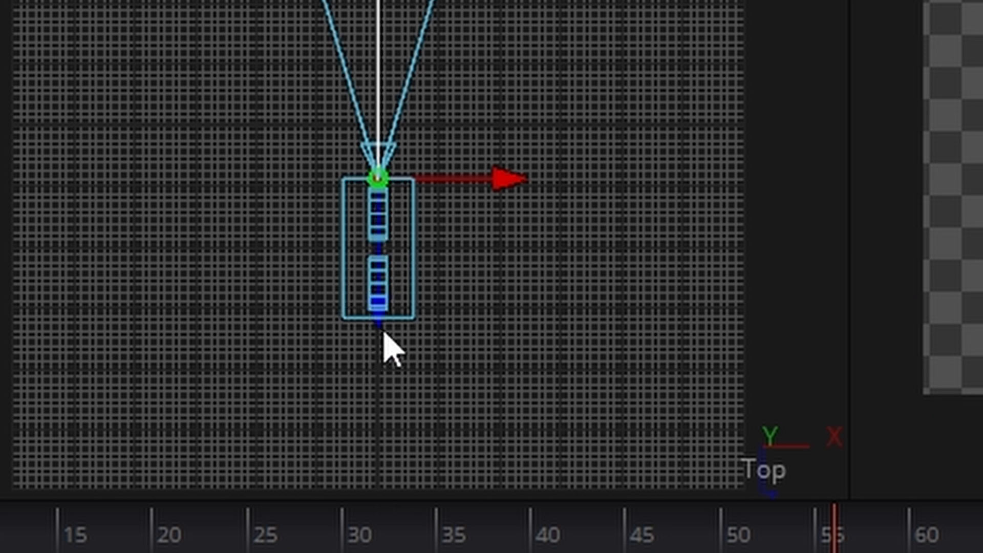
left_click_drag(377, 307, 382, 241)
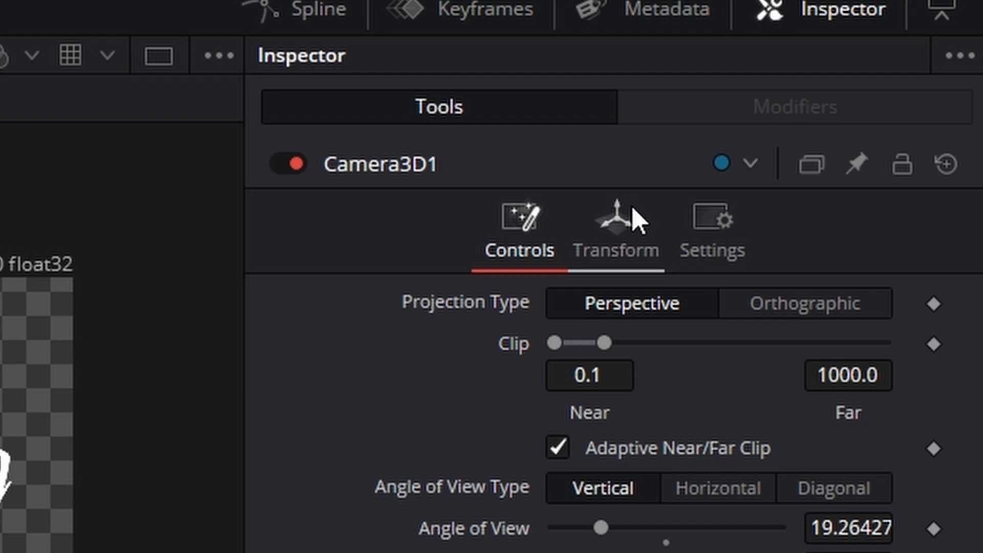
Enable Use Target in Camera3D1's transform settings and shift the camera slightly along the X axis in the Top view.
left_click(628, 234)
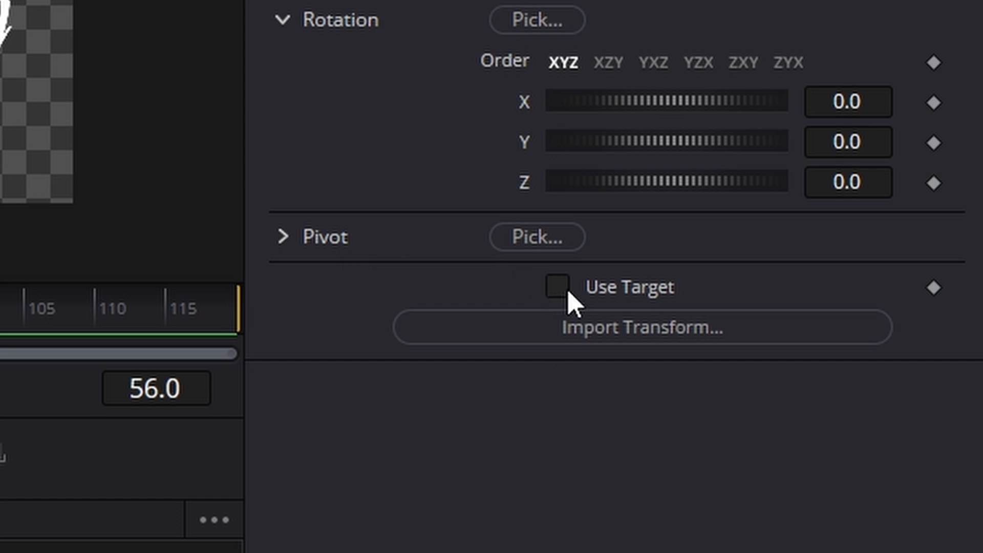
left_click(561, 288)
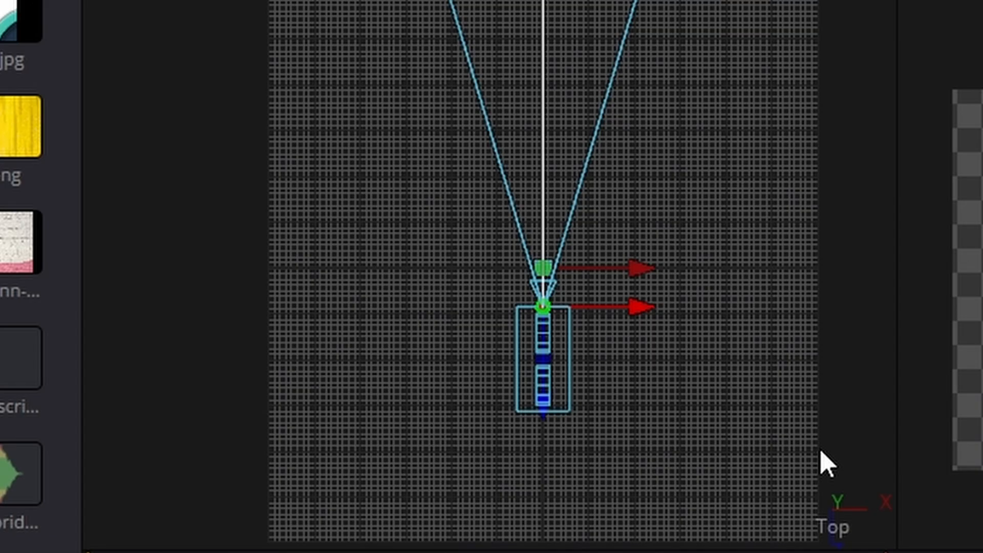
left_click_drag(614, 309, 599, 333)
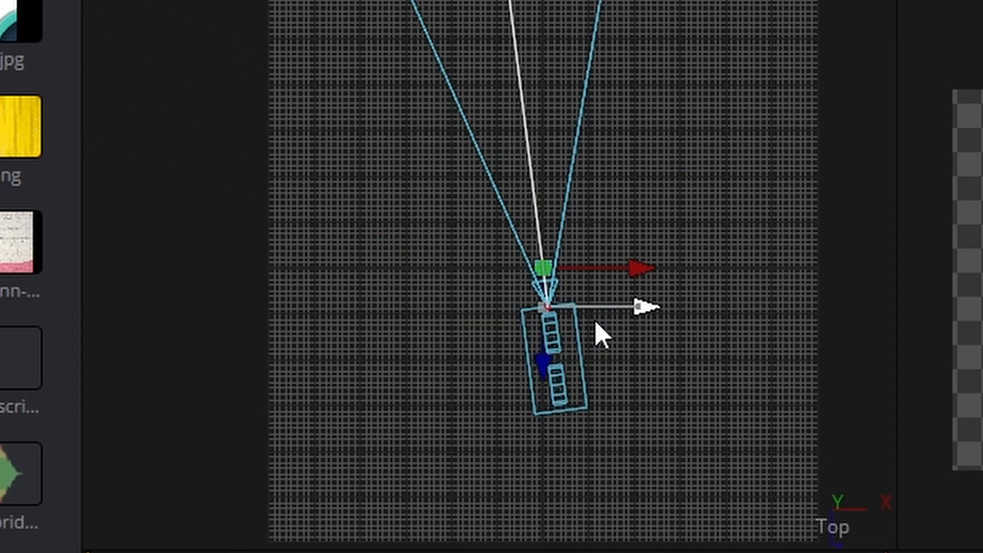
mouse_move(1, 261)
left_mouse_down()
mouse_move(10, 261)
mouse_move(0, 261)
left_mouse_up()
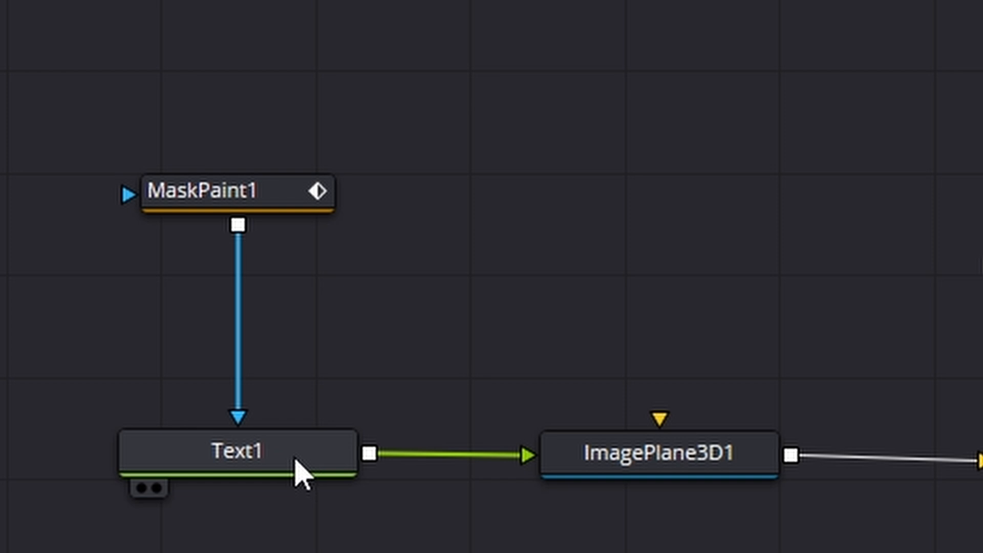
Change the font color of Text1 to orange, #ffa034.
left_click(303, 472)
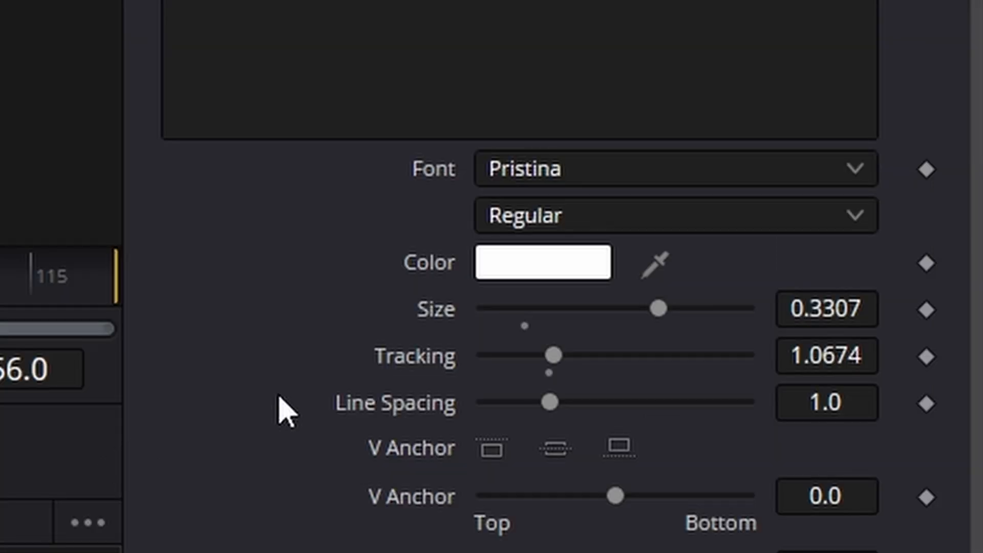
left_click(554, 261)
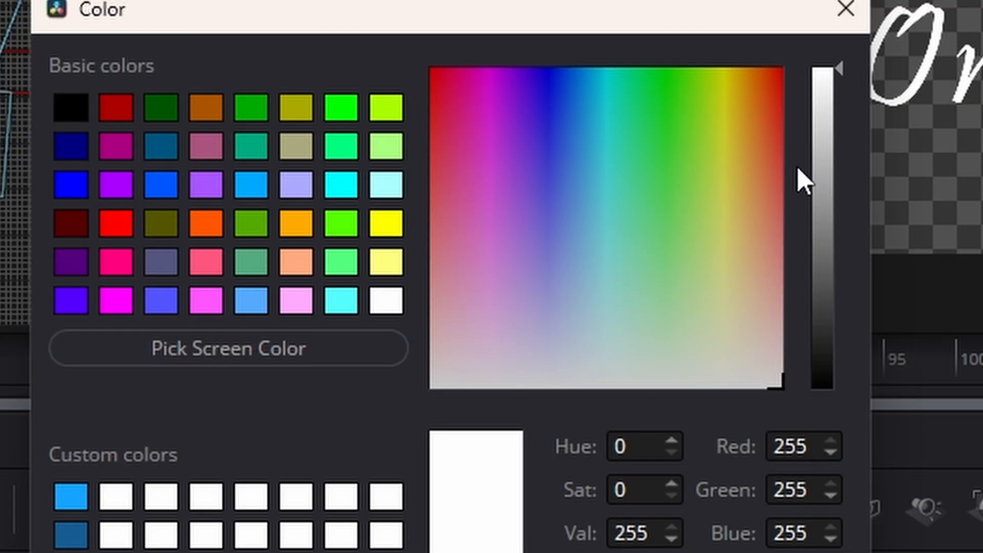
left_click(753, 135)
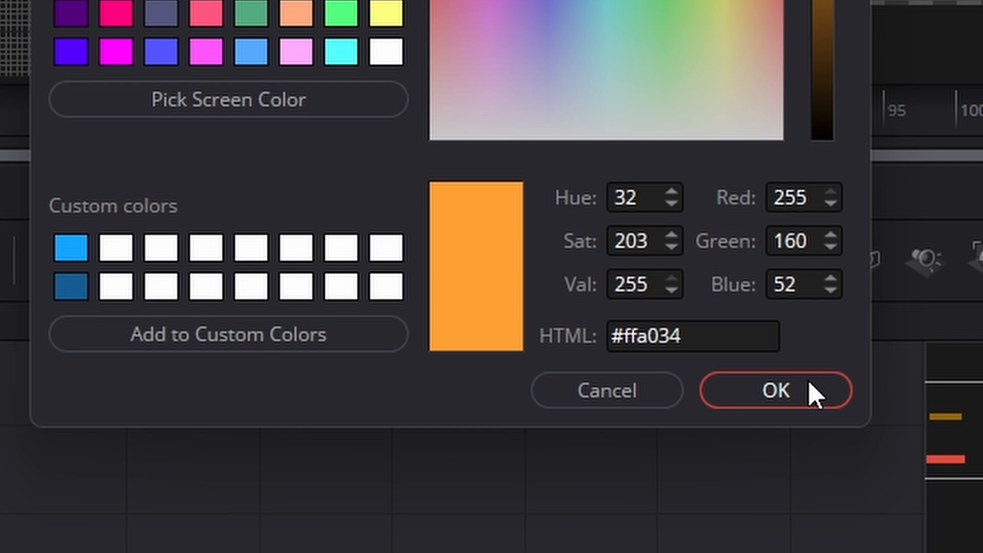
left_click(814, 394)
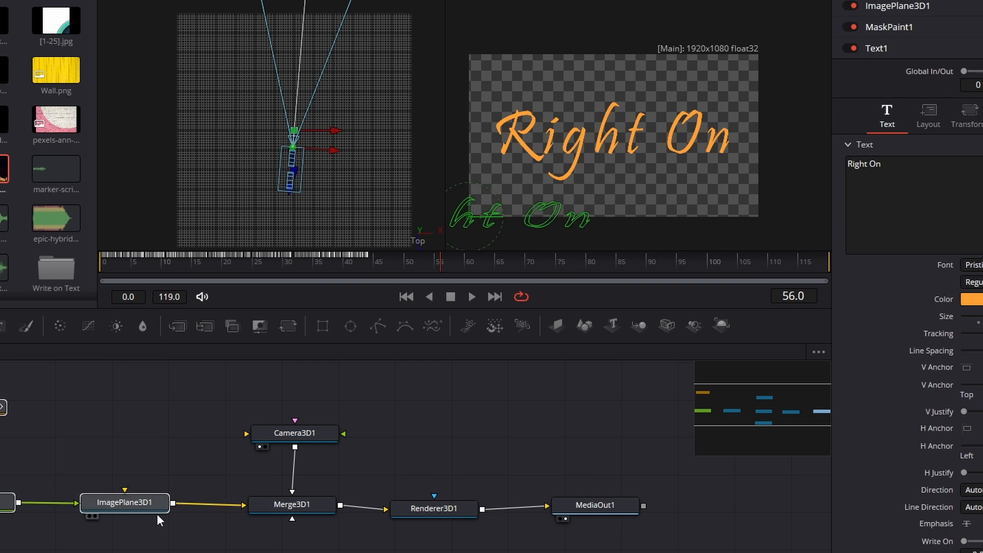
Insert a Duplicate 3D node between ImagePlane3D1 and Merge3D1, and shift the camera further along the X axis in the Top view.
left_click_drag(146, 506, 42, 506)
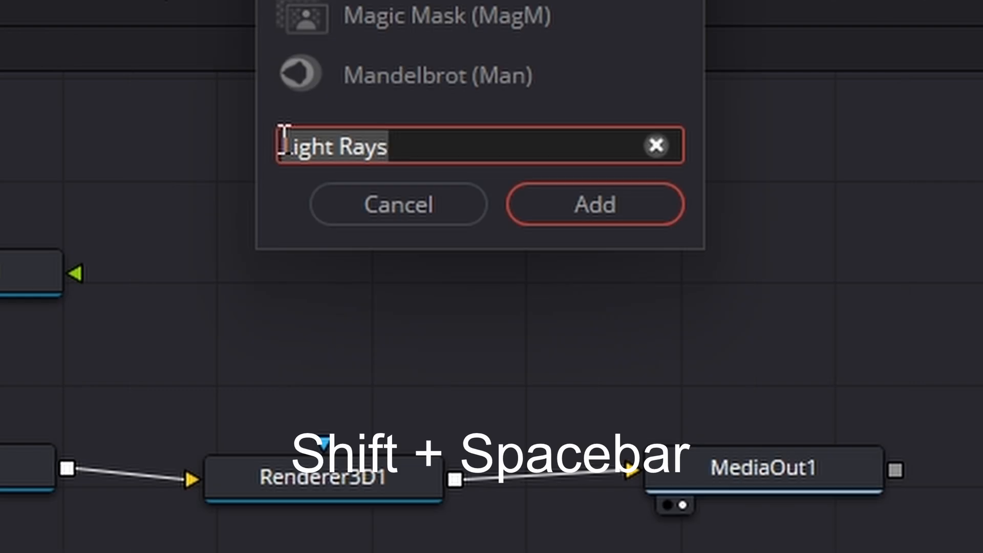
key("BackSpace")
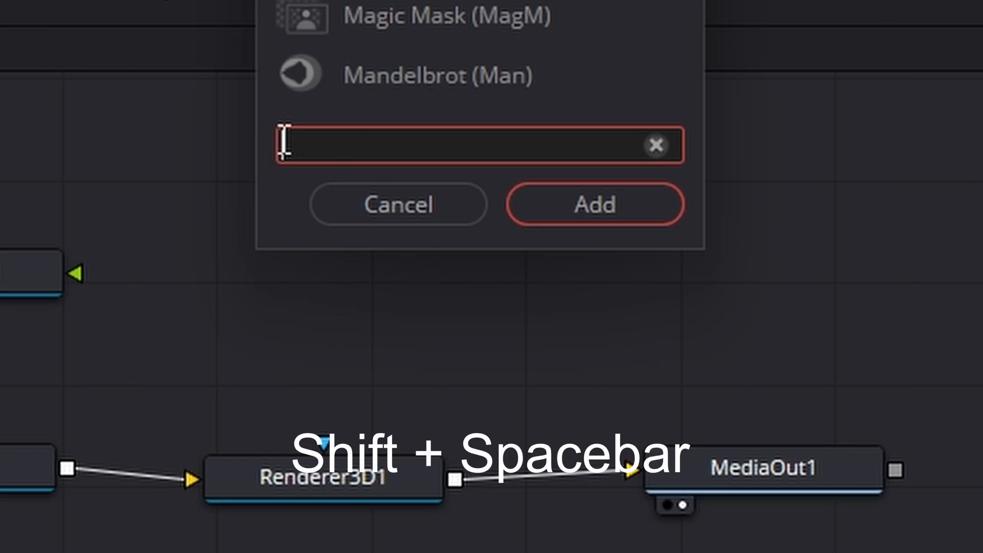
type("dup")
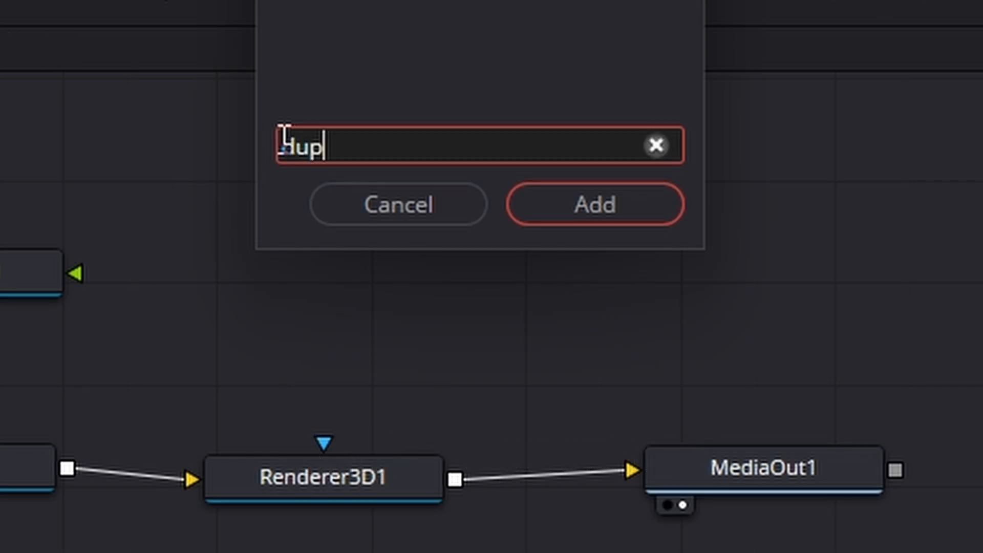
key("Return")
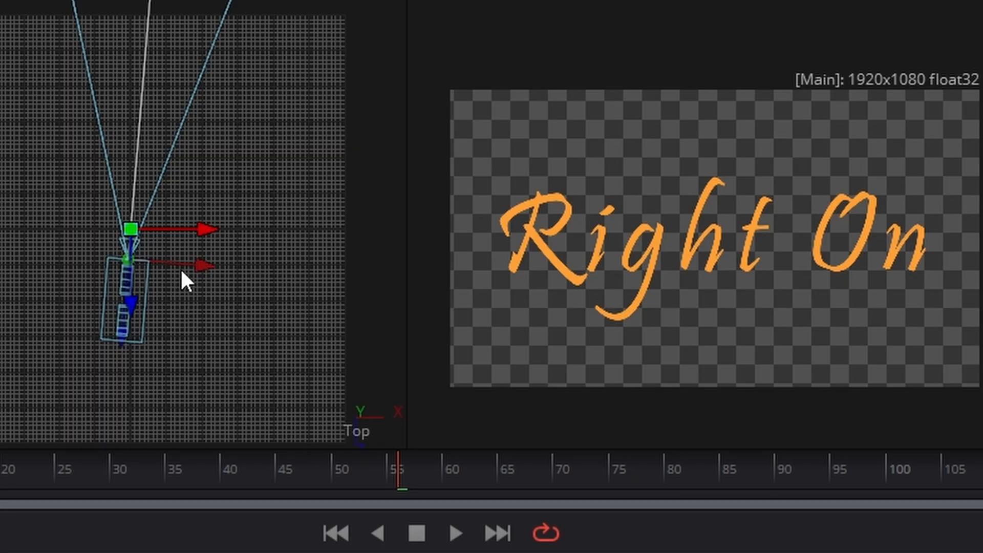
left_click_drag(191, 269, 225, 261)
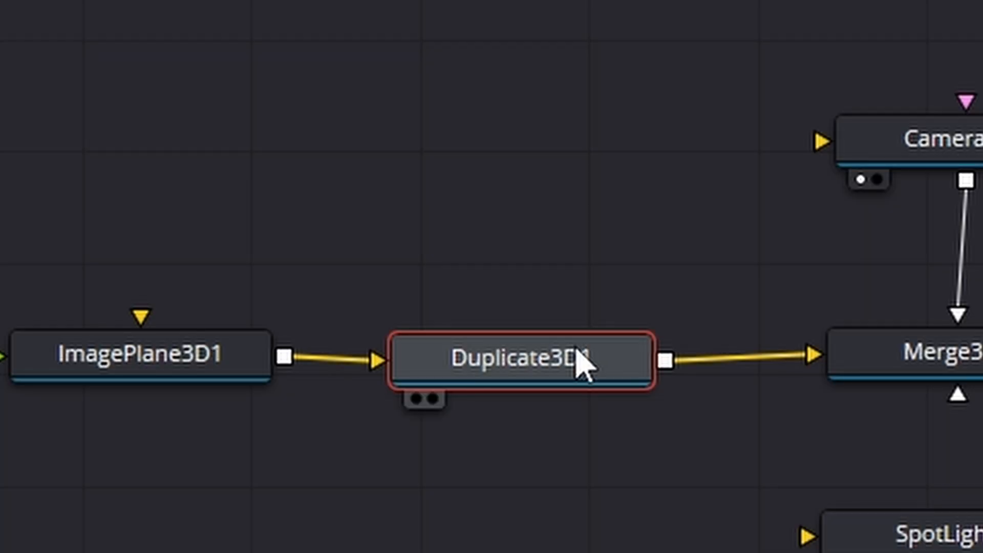
Set the last copy value of Duplicate3D1 to 15.
left_click_drag(582, 362, 604, 361)
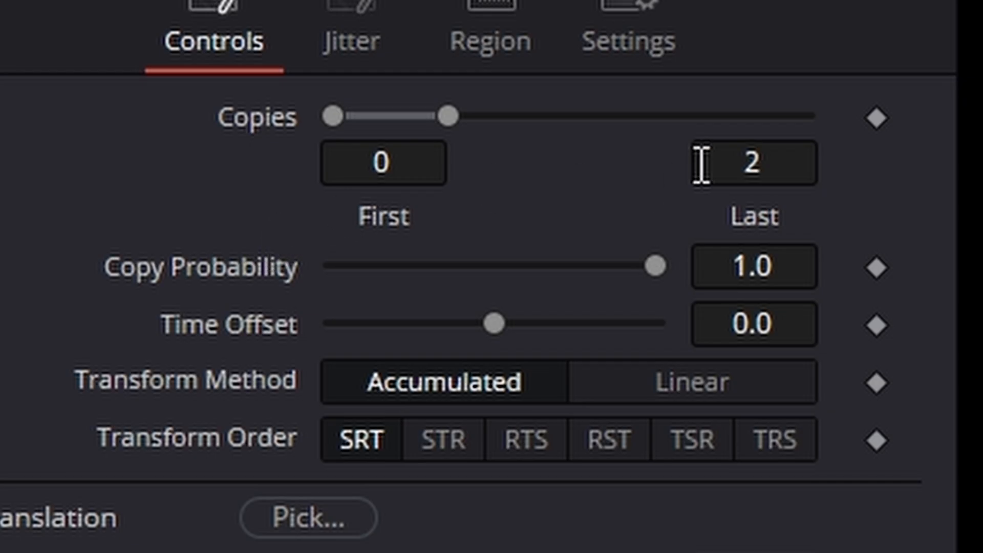
left_click(780, 159)
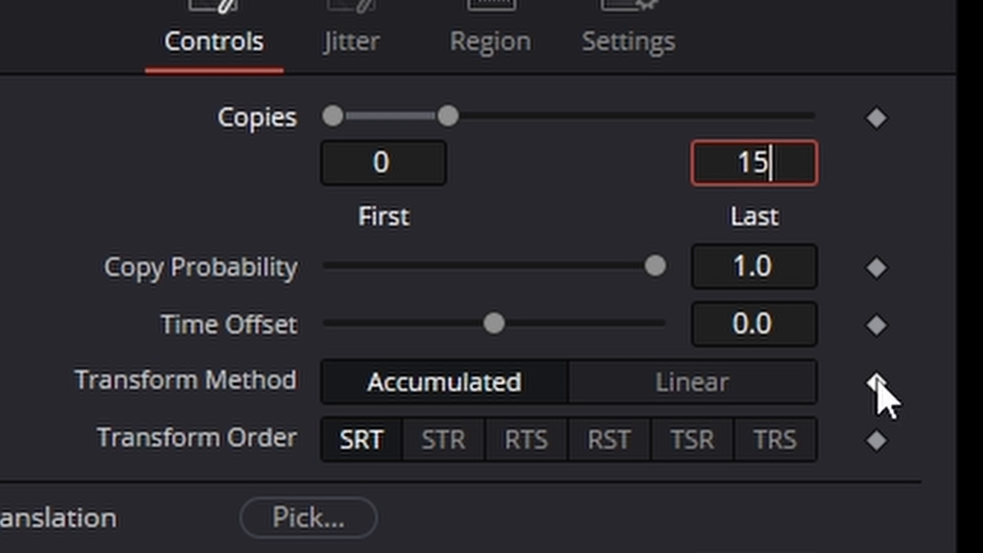
type("15")
key("Tab")
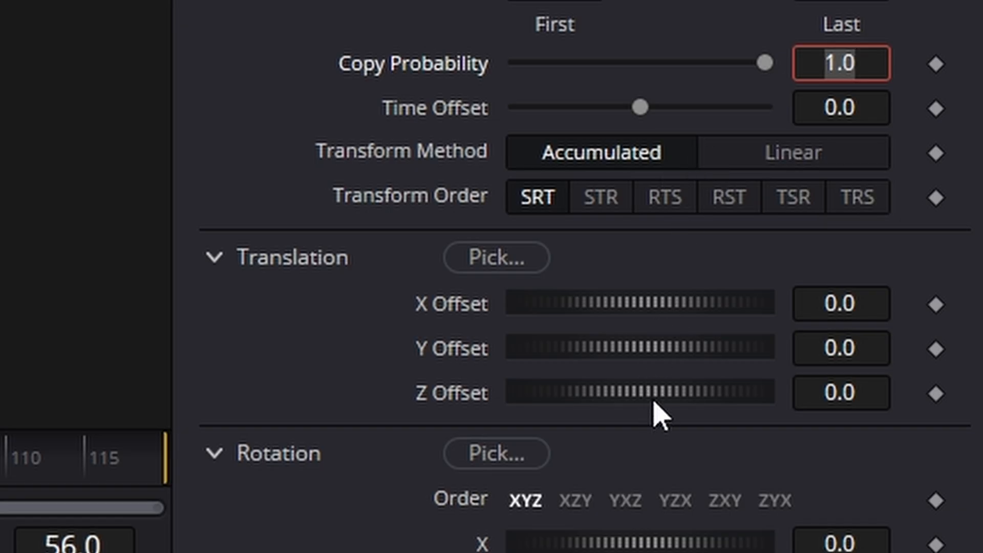
Adjust the translation of the Duplicate3D1 copies to a Z Offset of 0.007.
left_click_drag(647, 390, 631, 390)
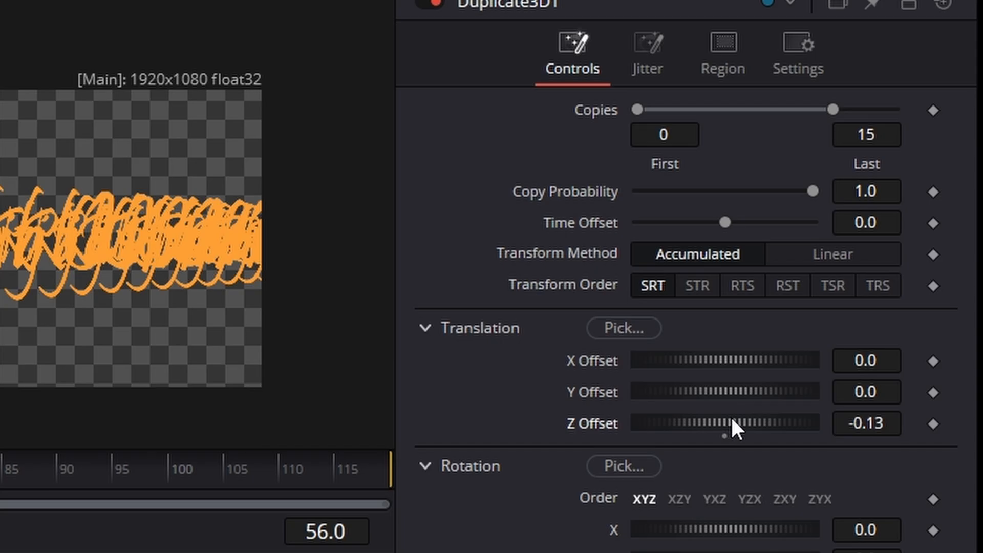
mouse_move(730, 417)
left_mouse_down()
mouse_move(709, 425)
mouse_move(727, 426)
left_mouse_up()
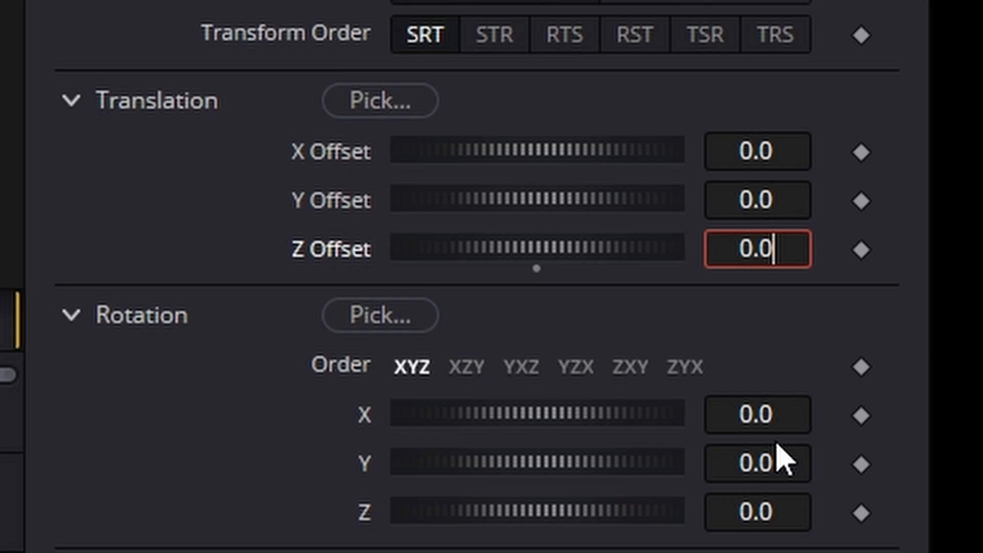
type("0")
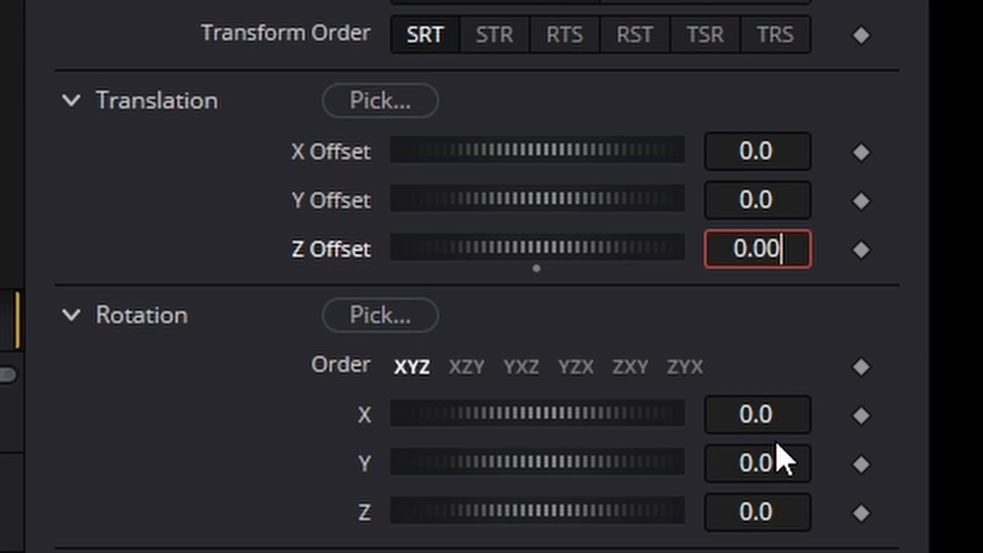
type("5")
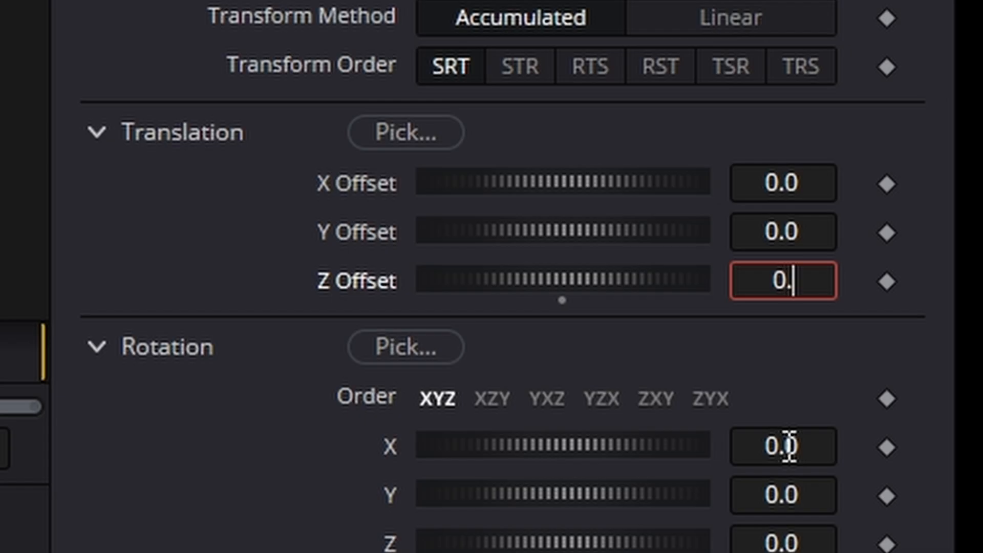
type("5")
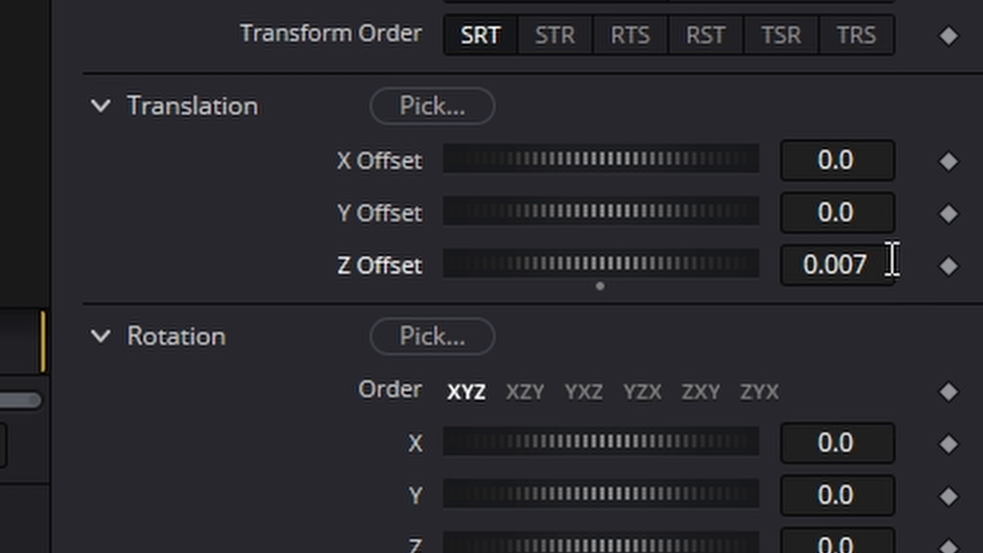
left_click(893, 272)
type("07")
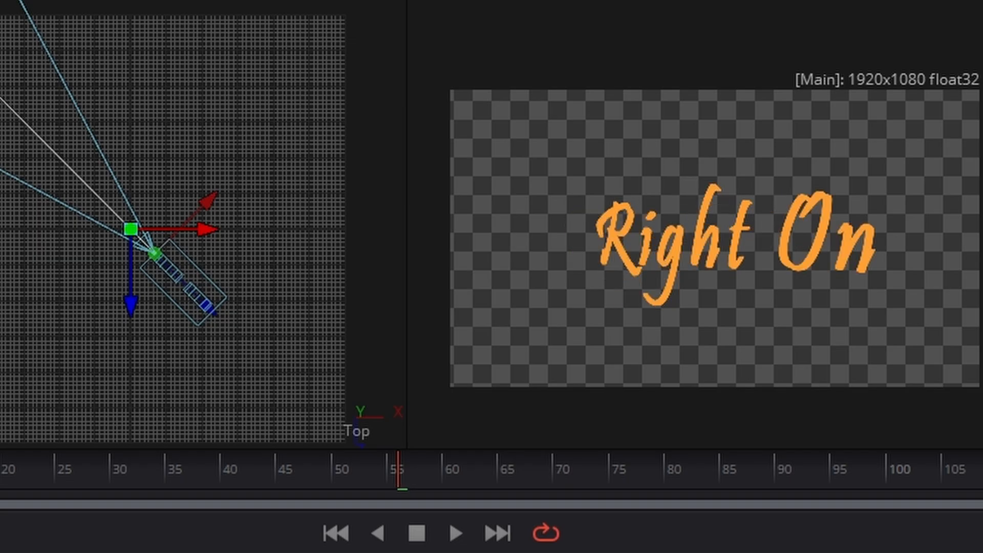
Scrub back through the write-on animation to frame 4 to examine the extruded text.
left_click(190, 271)
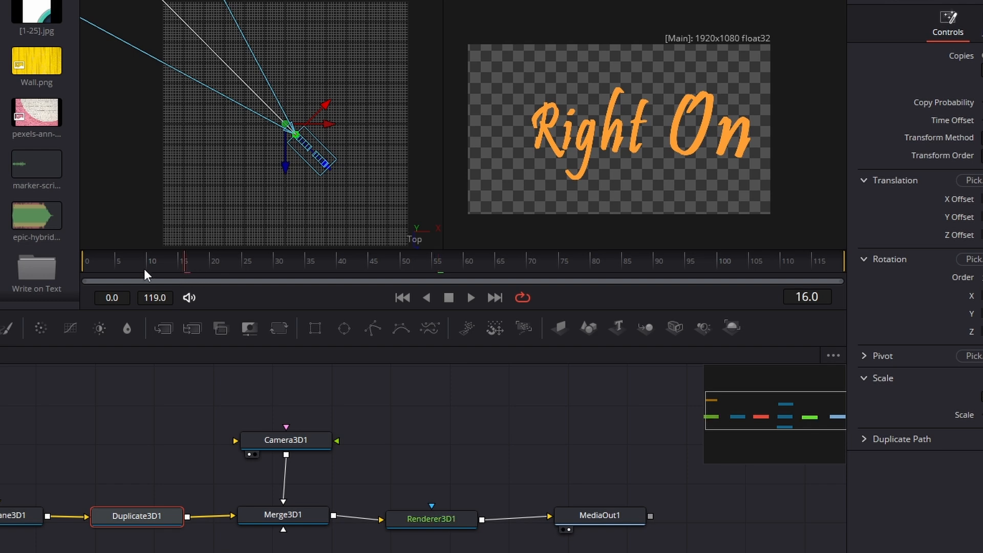
left_click_drag(144, 270, 117, 270)
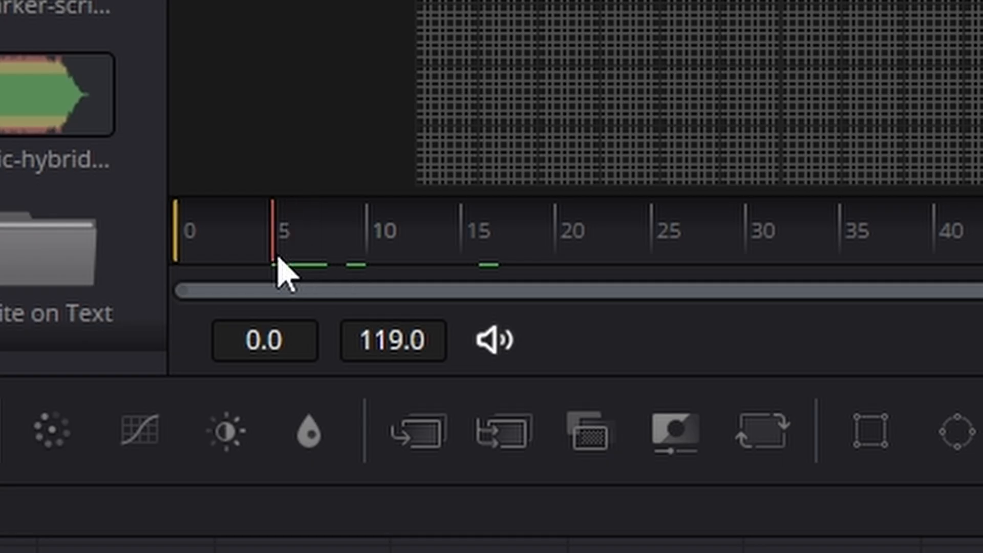
left_click_drag(278, 259, 271, 256)
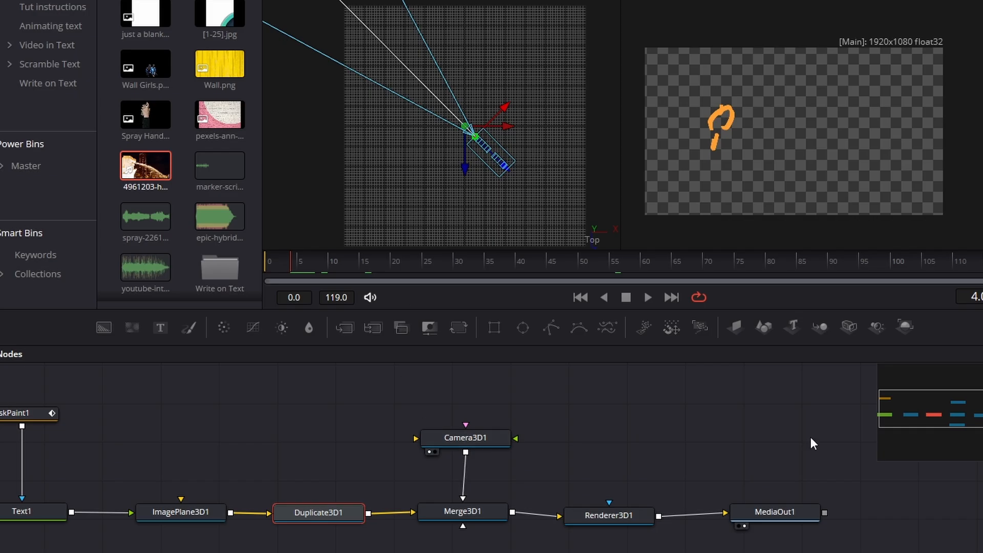
Move MaskPaint1 and Text1 away from ImagePlane3D1 to make room for more nodes between them.
left_click_drag(944, 412, 919, 405)
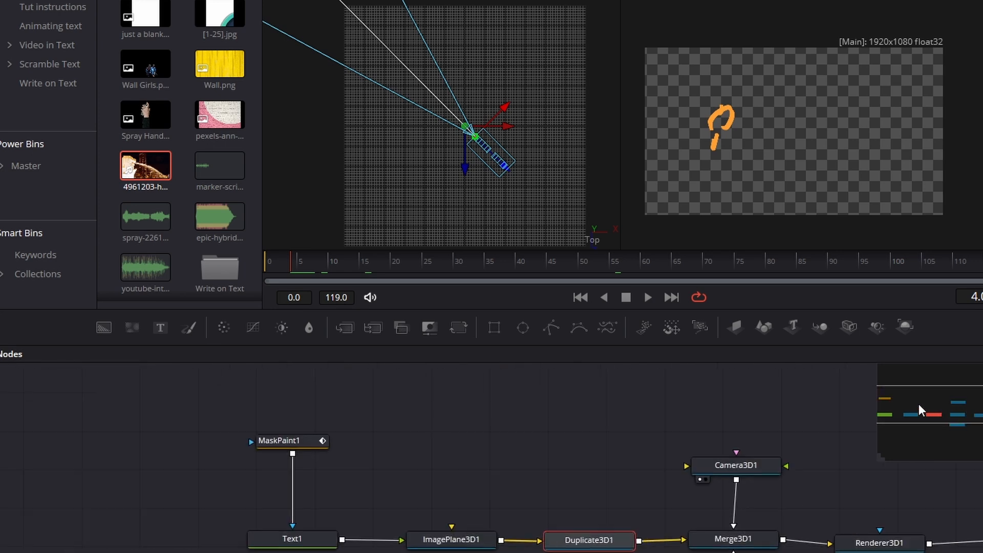
left_click_drag(298, 139, 202, 388)
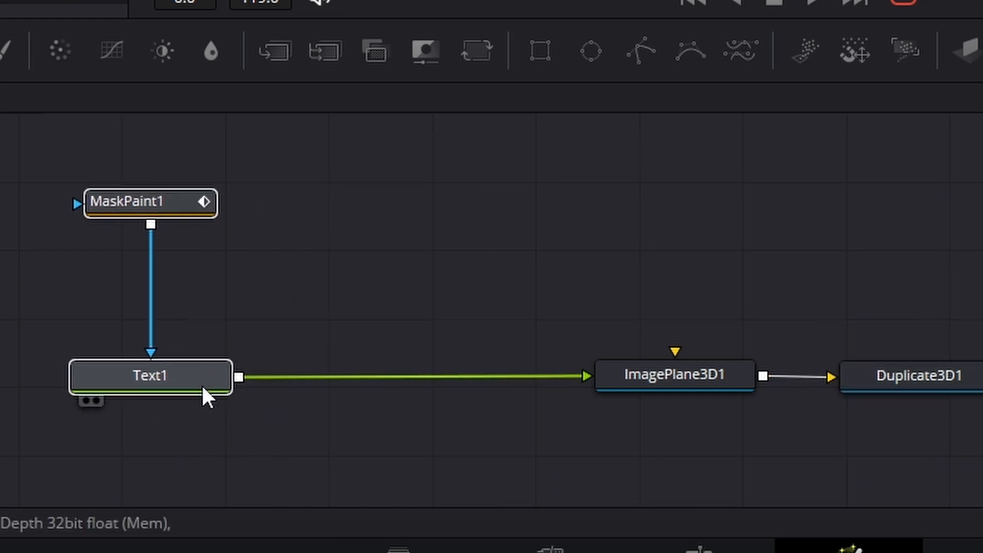
left_click(345, 208)
Copy the Text1 node and paste a duplicate into the empty area beside MaskPaint1.
left_click(203, 377)
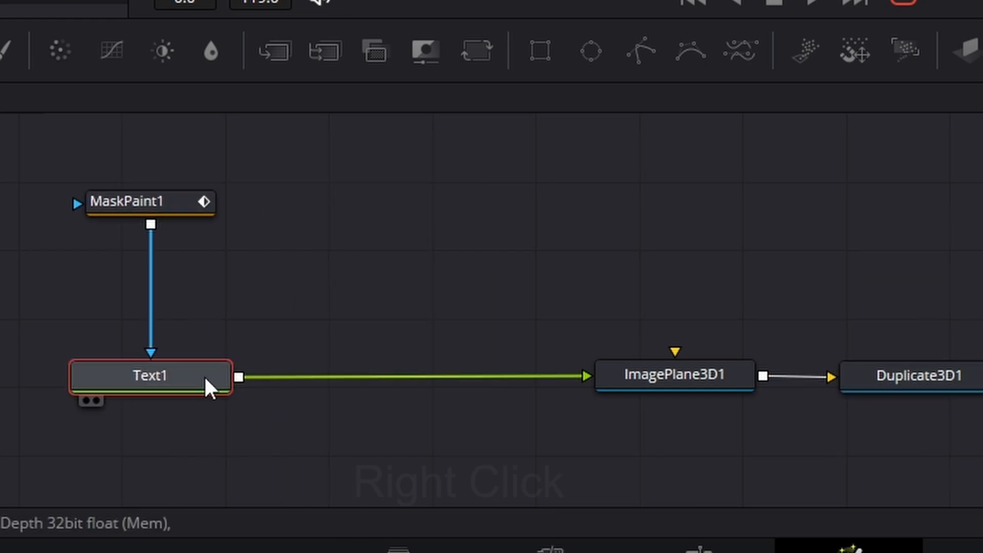
right_click(191, 377)
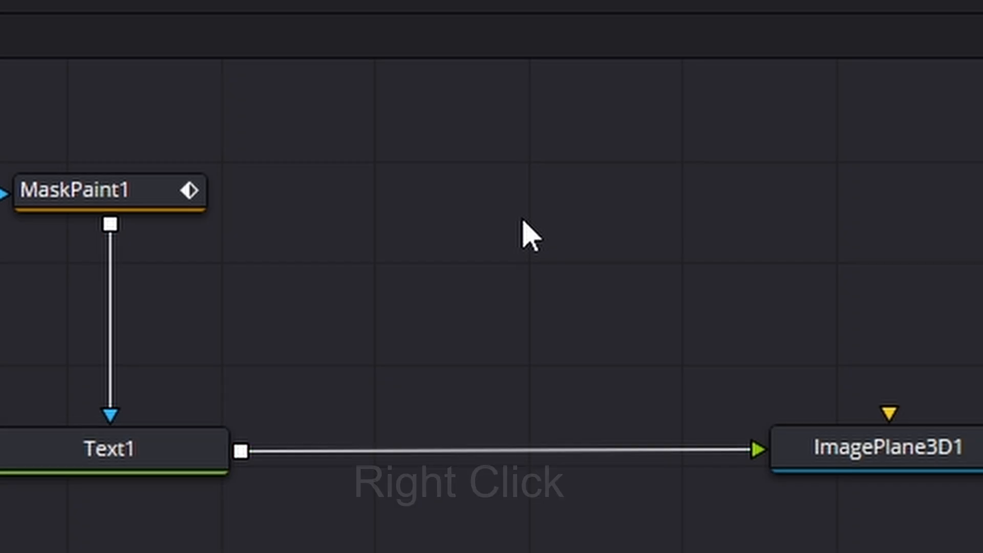
right_click(522, 232)
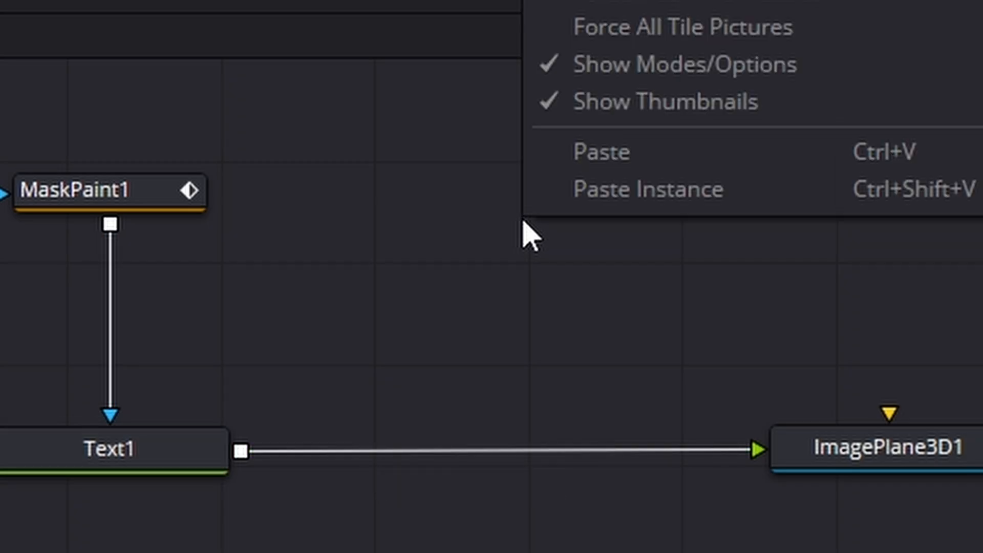
left_click(664, 169)
Merge the pasted text node with the Text1 output ahead of ImagePlane3D1, and align it above the new merge node.
left_click_drag(605, 237, 237, 457)
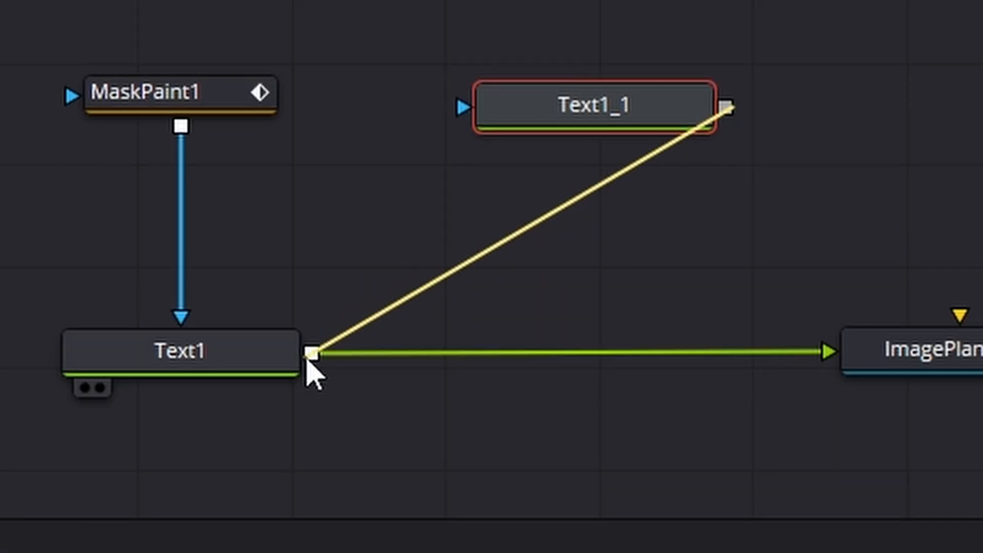
left_click_drag(307, 360, 310, 355)
mouse_move(595, 110)
left_mouse_down()
mouse_move(577, 98)
mouse_move(575, 118)
mouse_move(592, 129)
left_mouse_up()
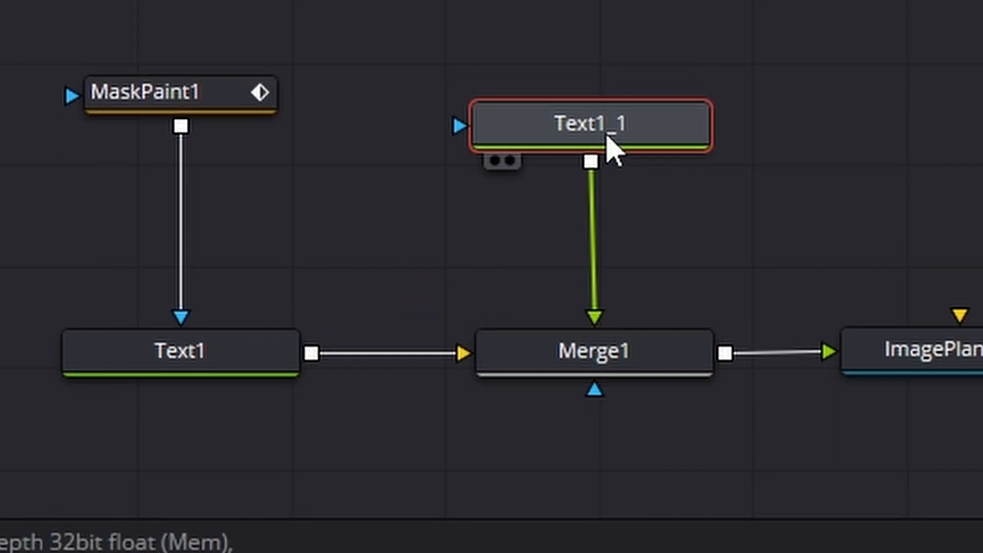
Raise MaskPaint1 in the node graph, connect its output to the mask input of Text1_1, and realign Text1_1 above Merge1.
left_click_drag(192, 94, 203, 0)
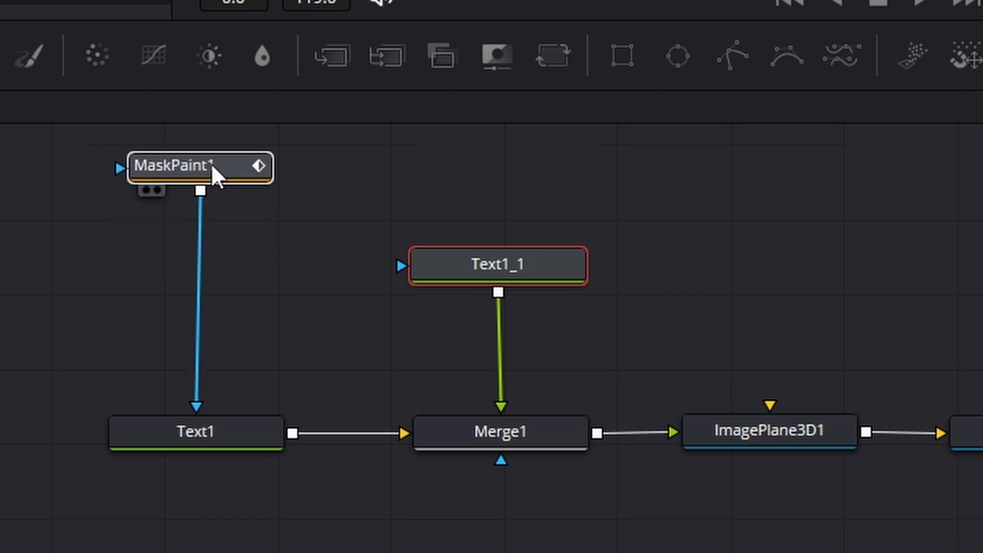
left_click_drag(212, 167, 499, 270)
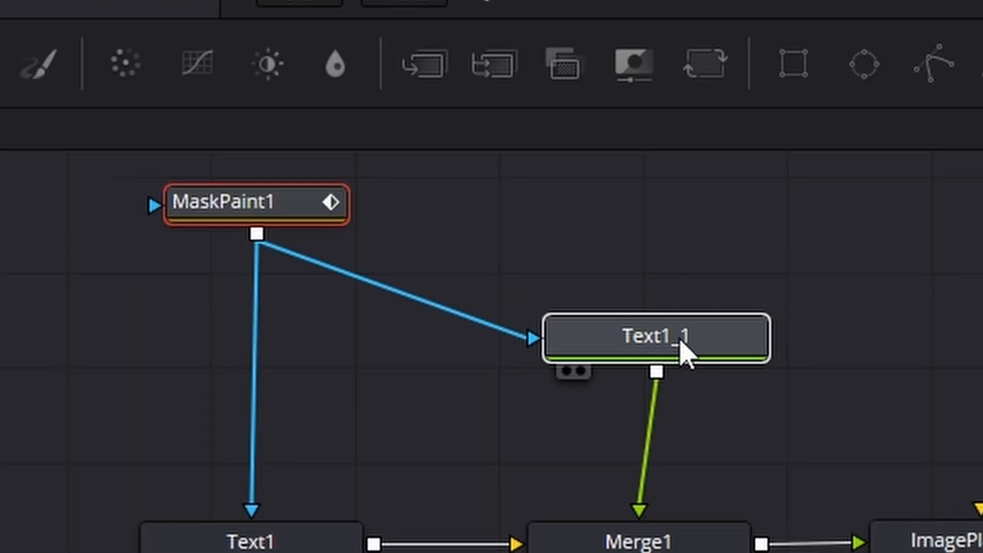
left_click_drag(684, 354, 670, 376)
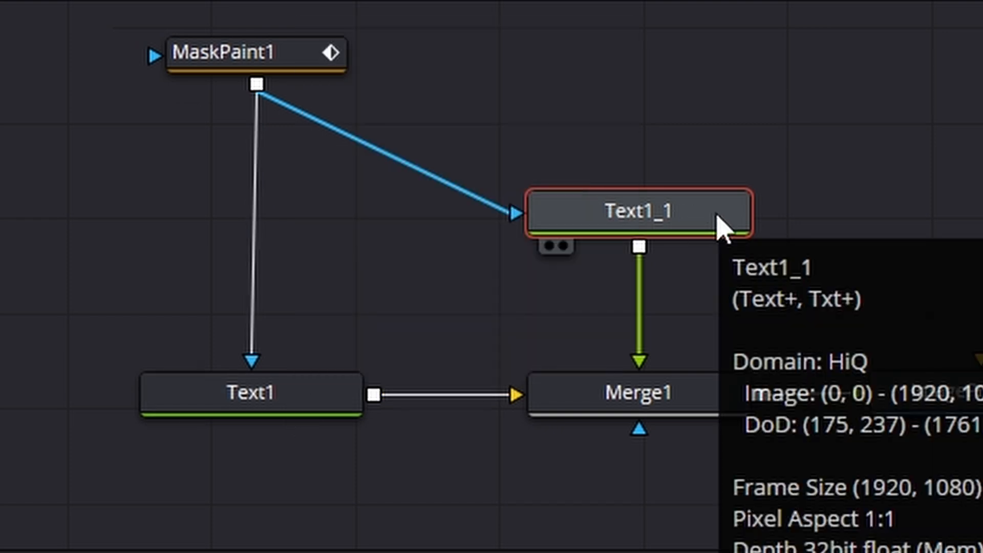
left_click(716, 133)
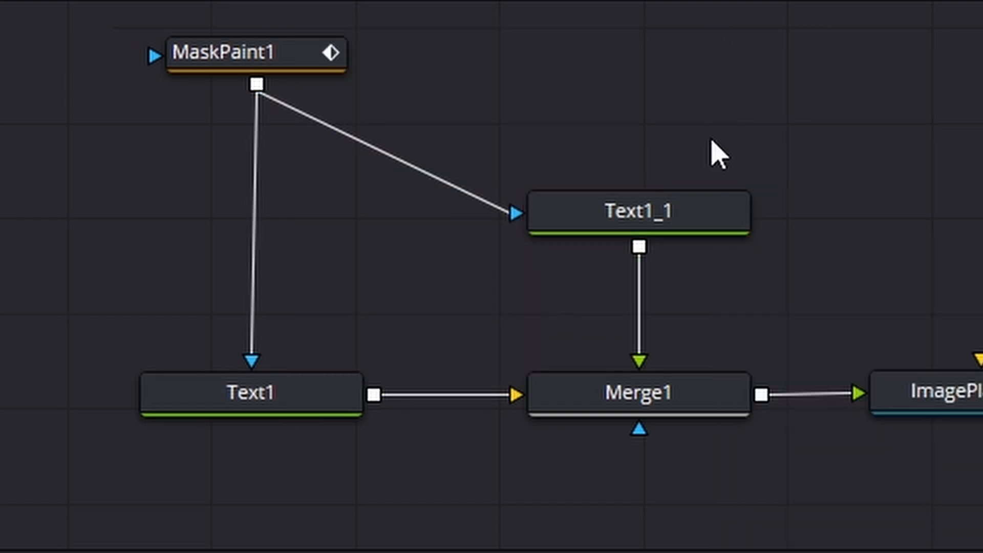
Set the shading appearance of Text1_1 to Text Outline.
left_click(687, 221)
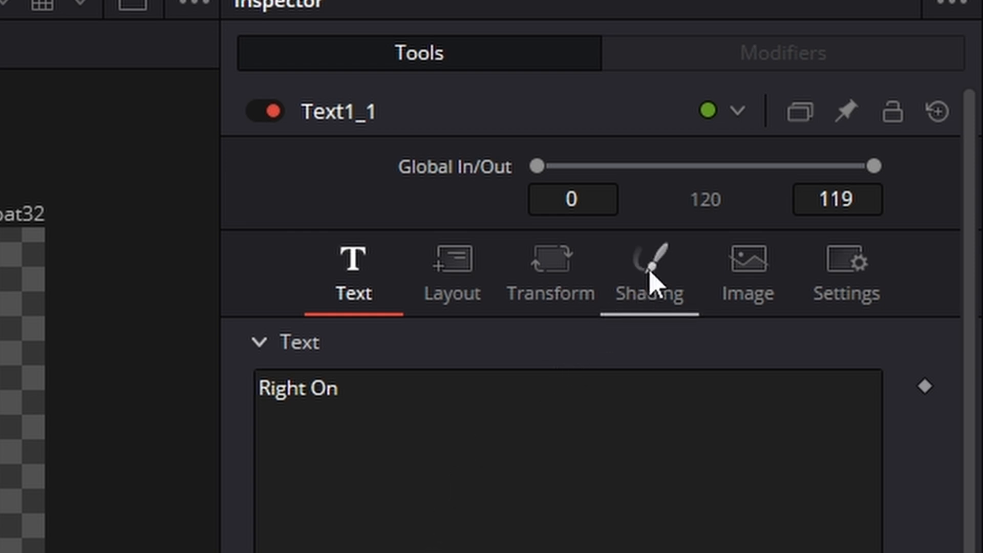
left_click(651, 285)
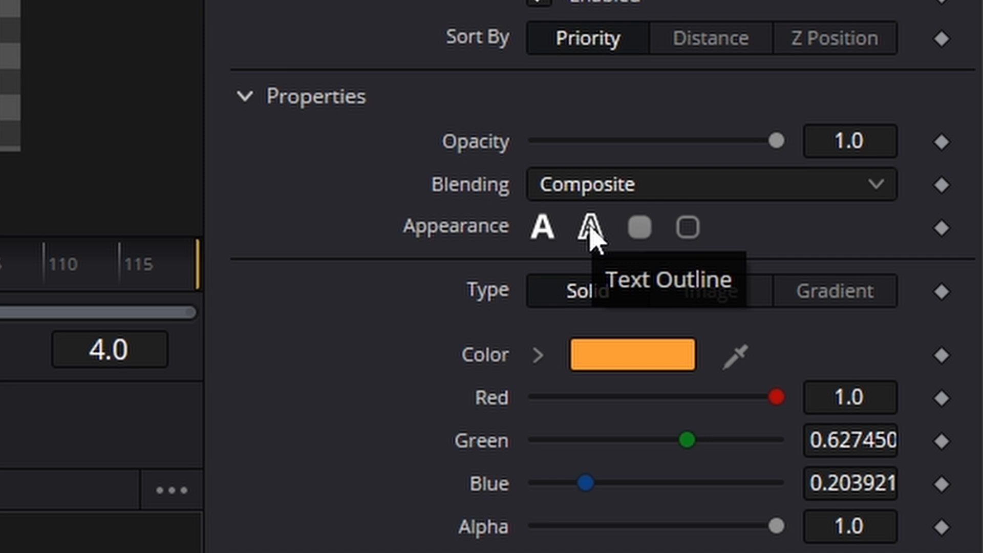
left_click(590, 229)
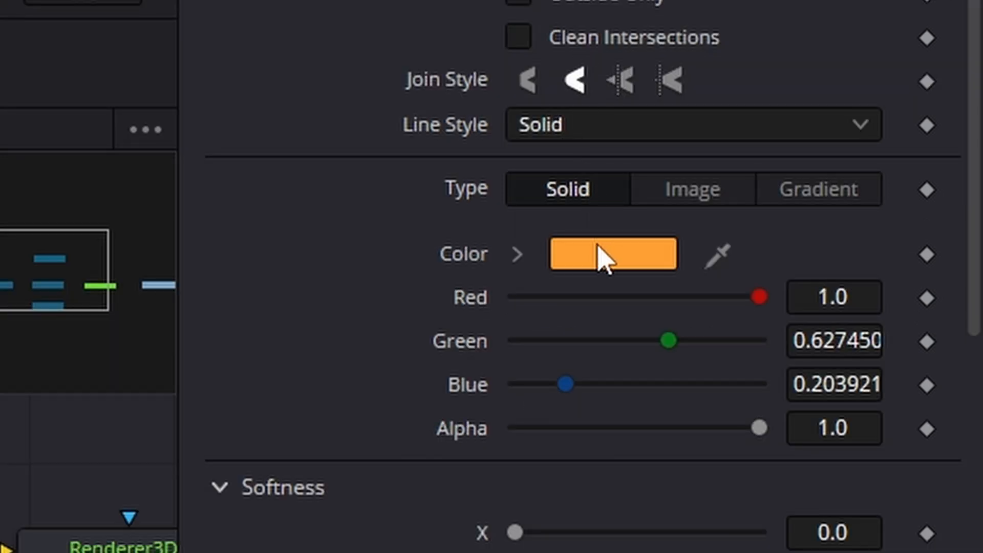
Change the outline color of Text1_1 from the Color dialog to blue.
left_click(604, 256)
left_click(588, 154)
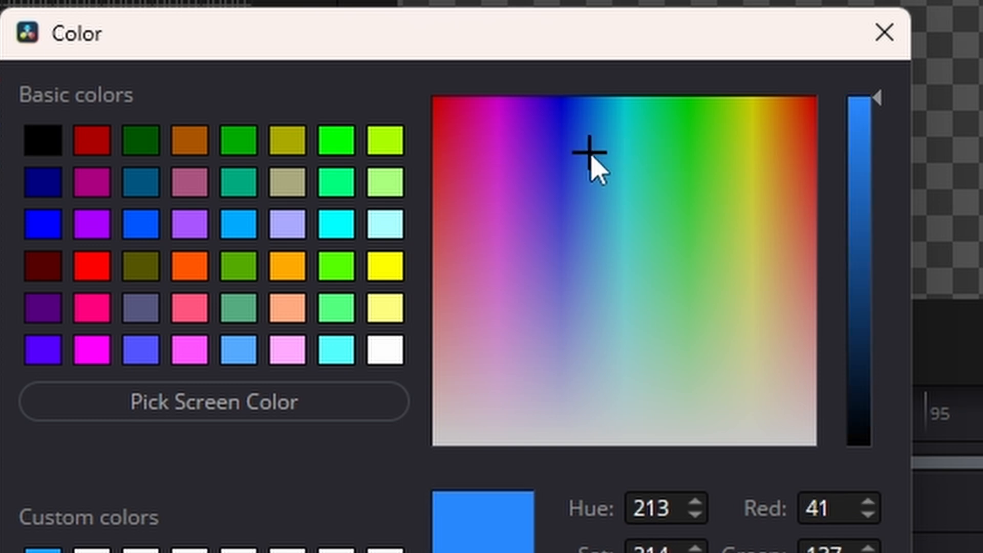
left_click_drag(552, 25, 70, 95)
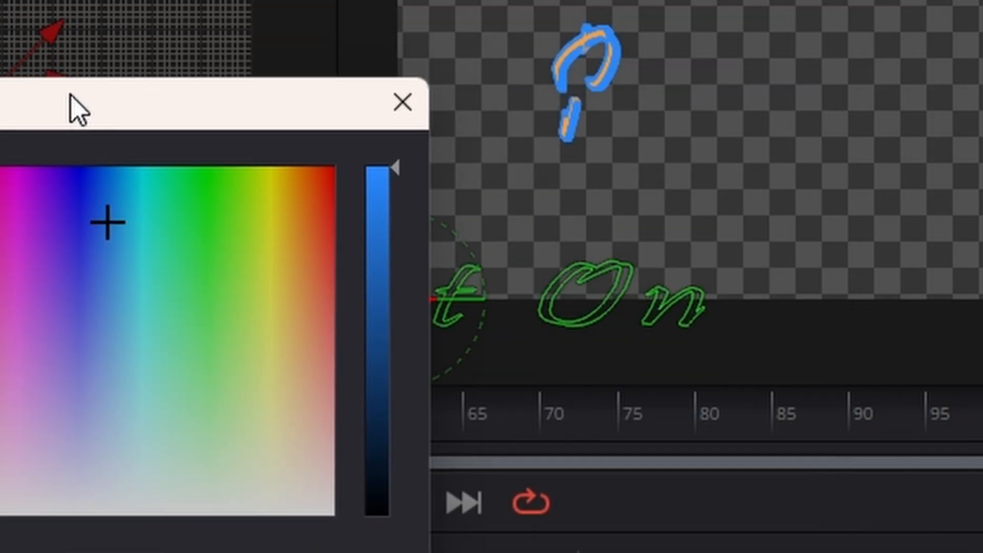
key("Return")
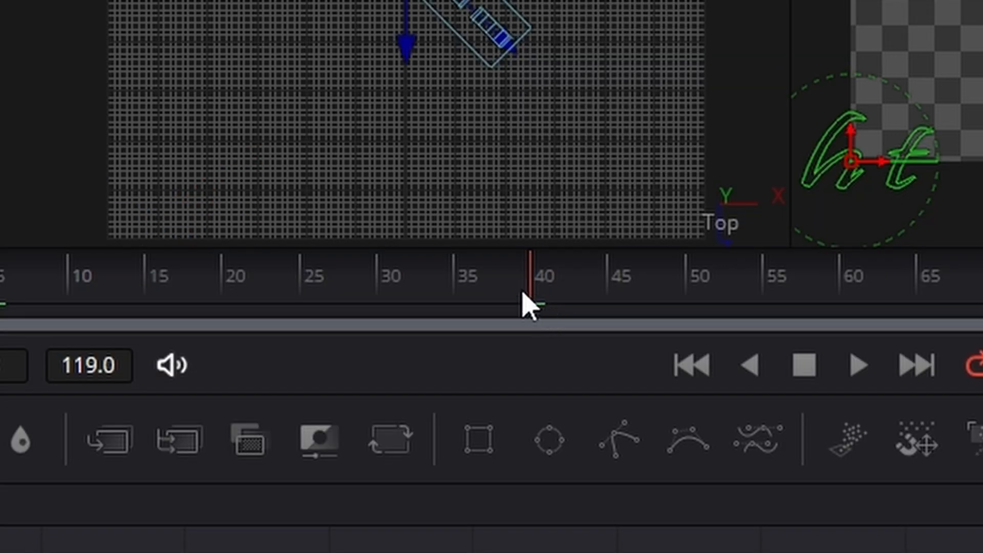
Move the playhead to frame 60 and swing the camera in the Top view to face the text from the front.
left_click_drag(247, 552, 326, 552)
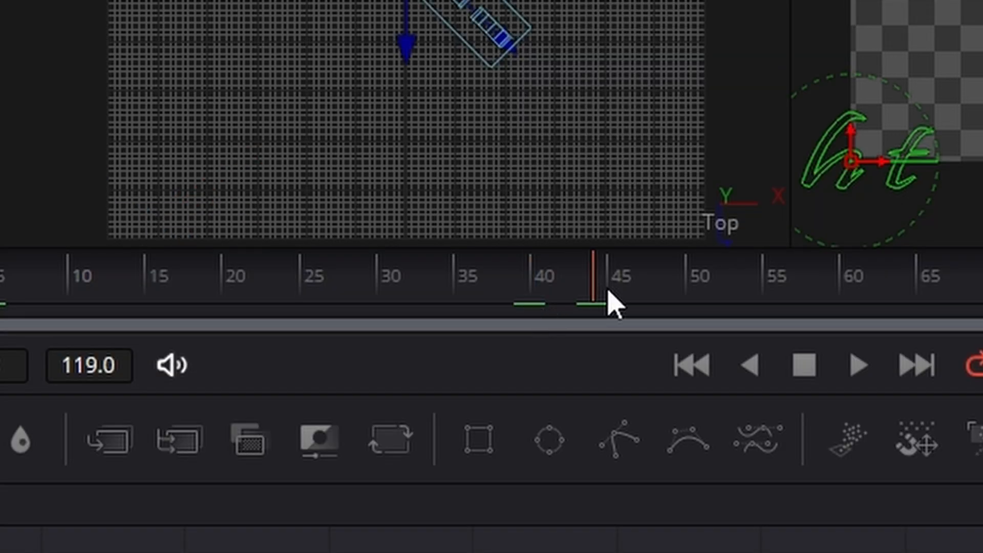
left_click_drag(609, 292, 847, 314)
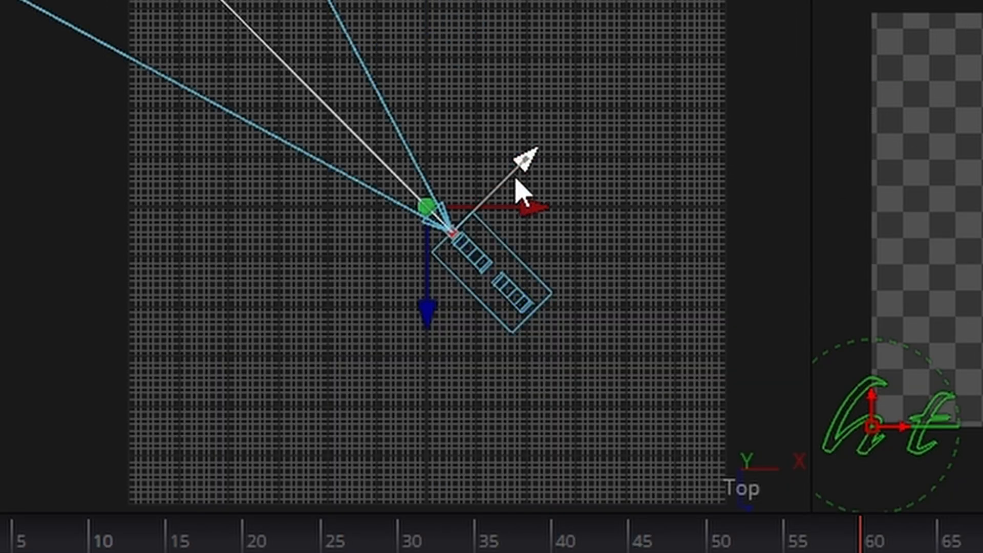
left_click_drag(522, 191, 504, 241)
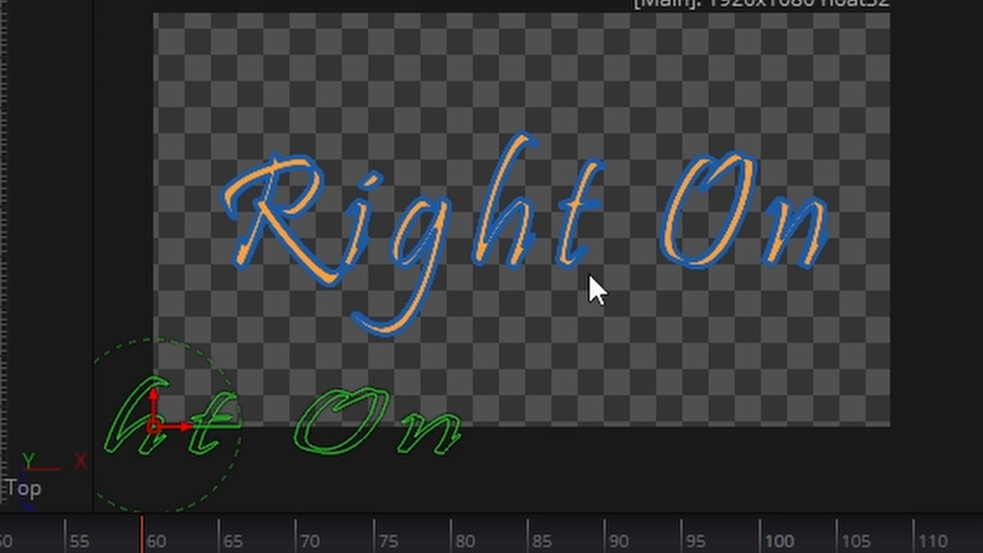
Set the Text1_1 outline thickness to 0.0043 and place the camera straight in front of the text at about Z 2.24.
scroll(589, 276, "up", 6)
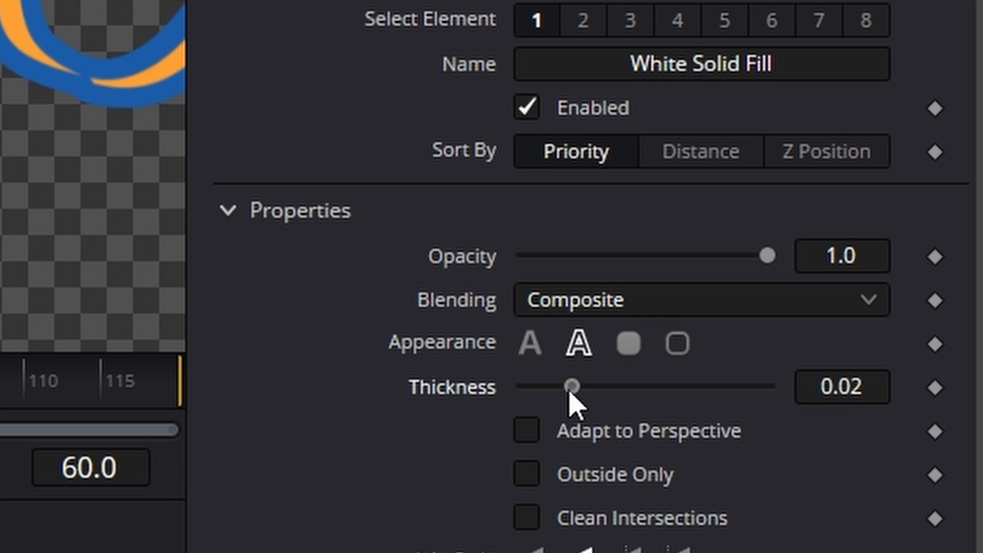
left_click_drag(571, 392, 551, 391)
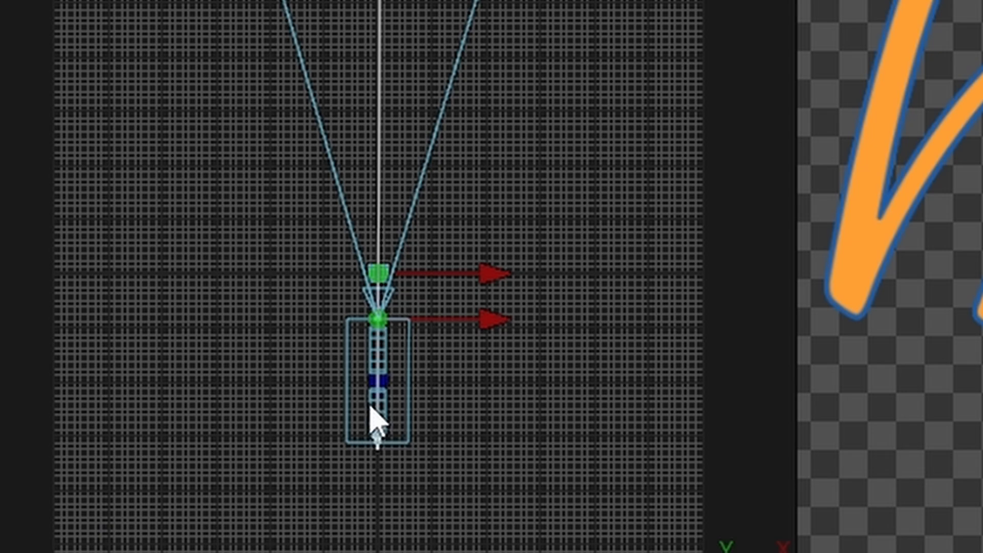
left_click_drag(243, 295, 247, 304)
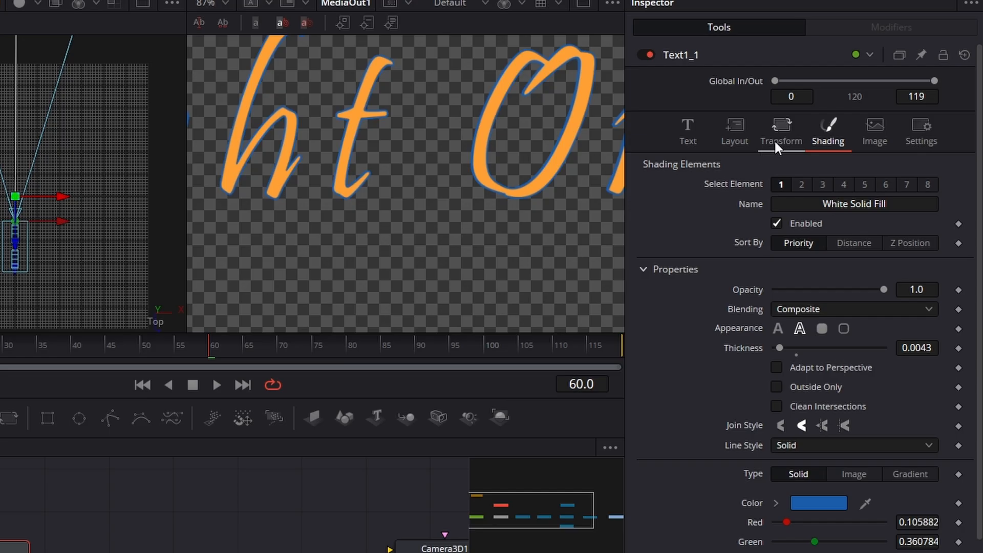
Select Camera3D1 and add keyframes for its X, Y and Z translation at frame 60.
left_click(778, 133)
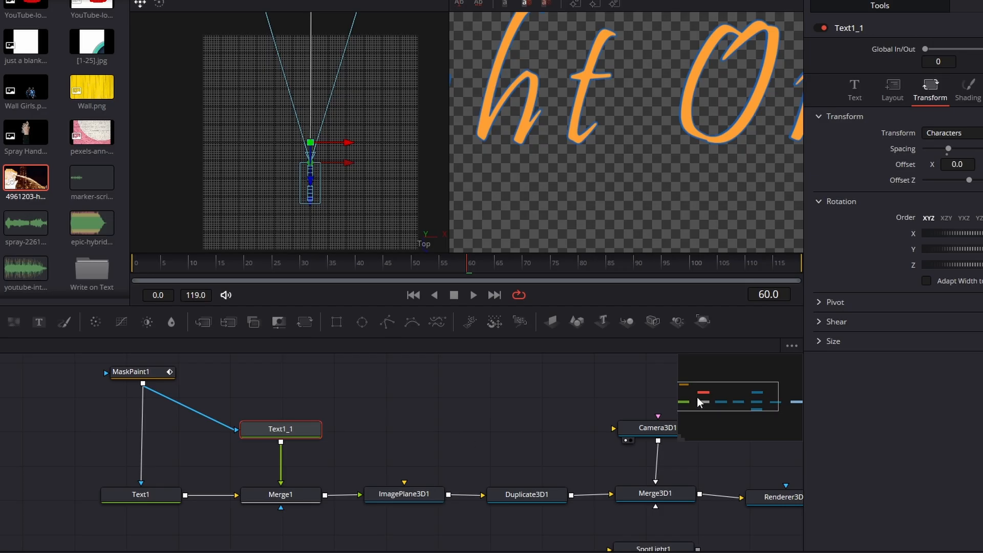
left_click_drag(739, 388, 757, 391)
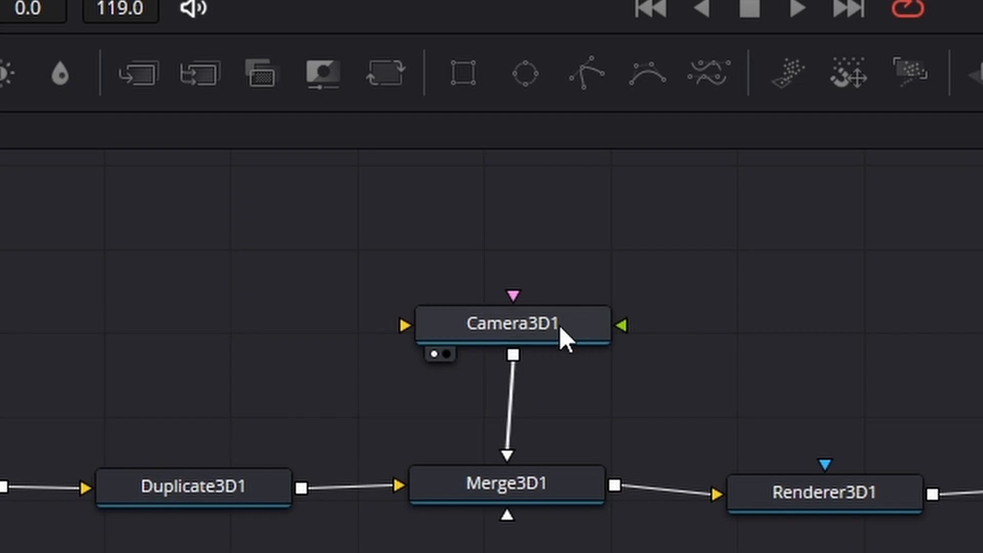
left_click(379, 421)
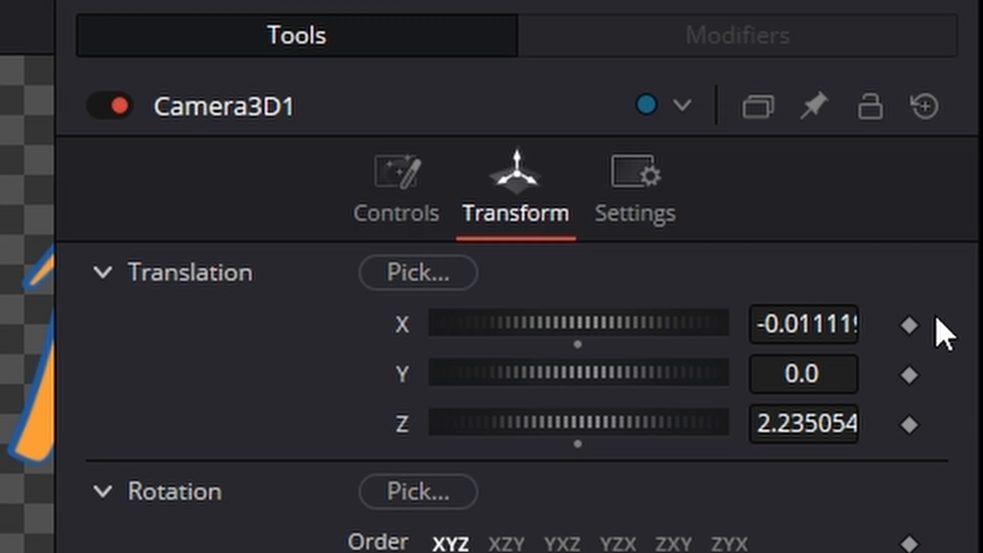
left_click(910, 325)
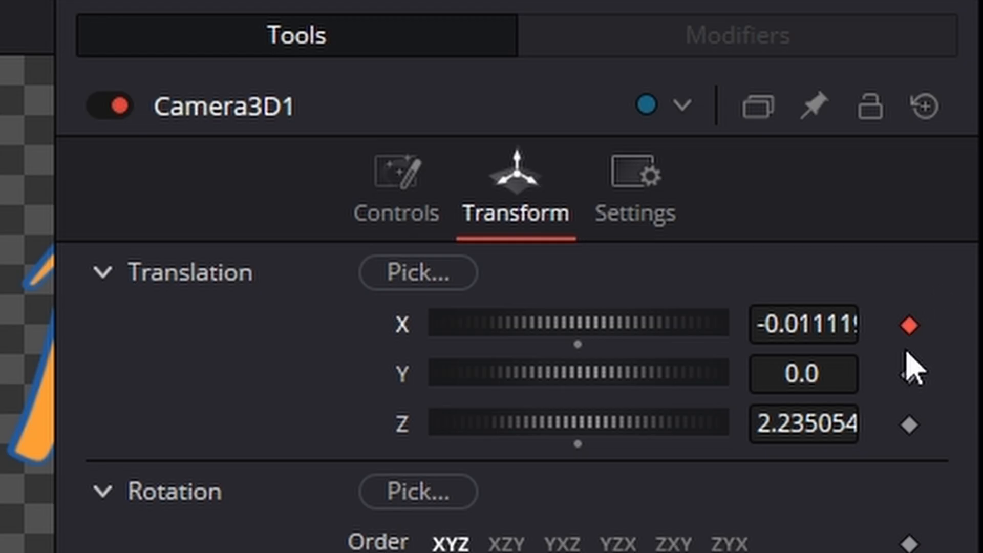
left_click(910, 375)
left_click(909, 425)
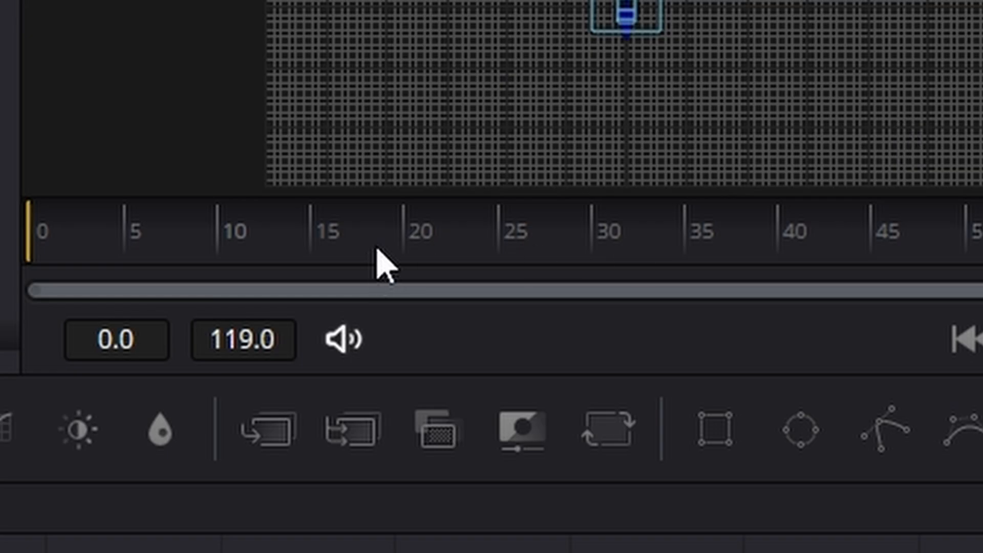
Go back to around frame 5 and move the camera in the Top view to an angled position beside the text.
left_click_drag(329, 248, 127, 246)
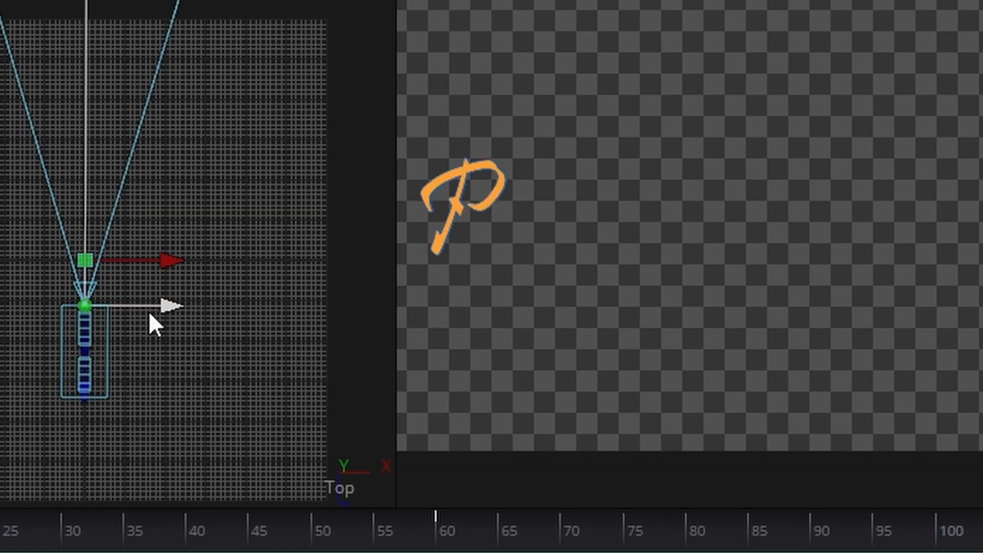
left_click_drag(161, 300, 206, 292)
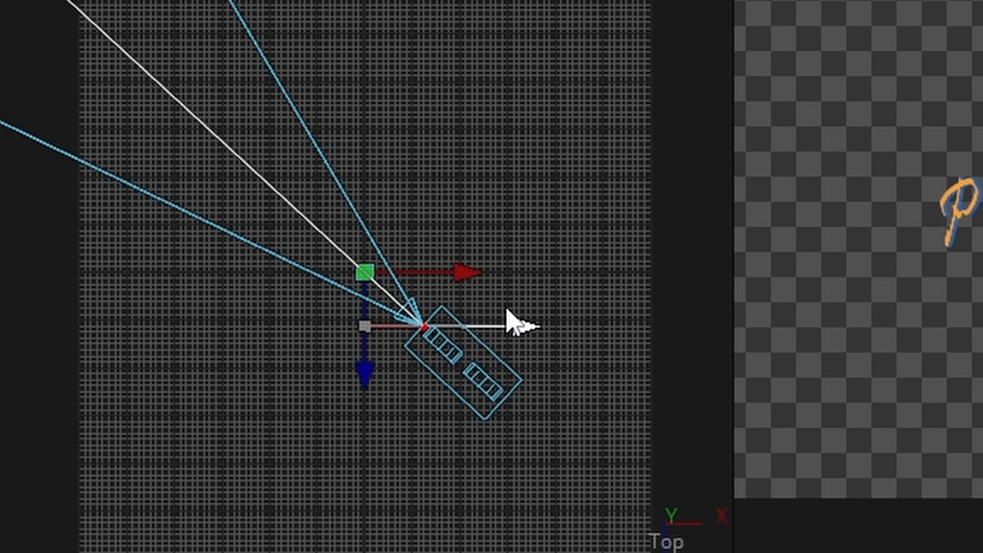
left_click_drag(507, 311, 471, 365)
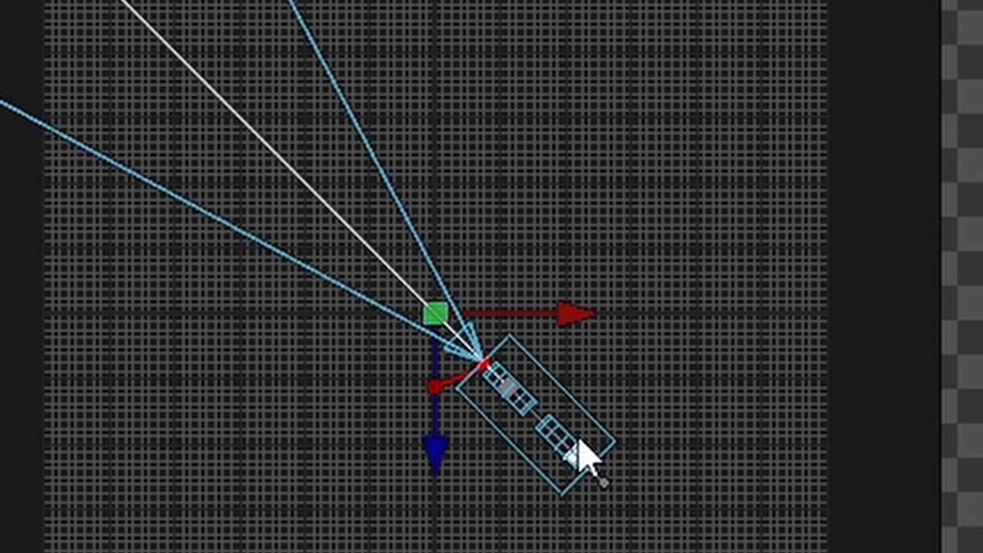
left_click_drag(578, 439, 573, 430)
left_click_drag(577, 265, 582, 249)
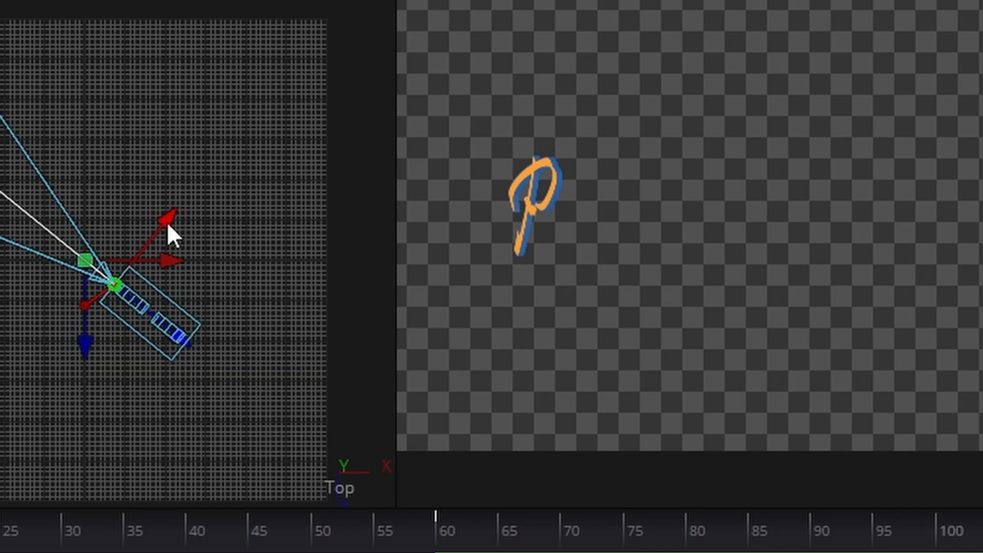
left_click_drag(167, 223, 170, 211)
left_click_drag(196, 311, 158, 293)
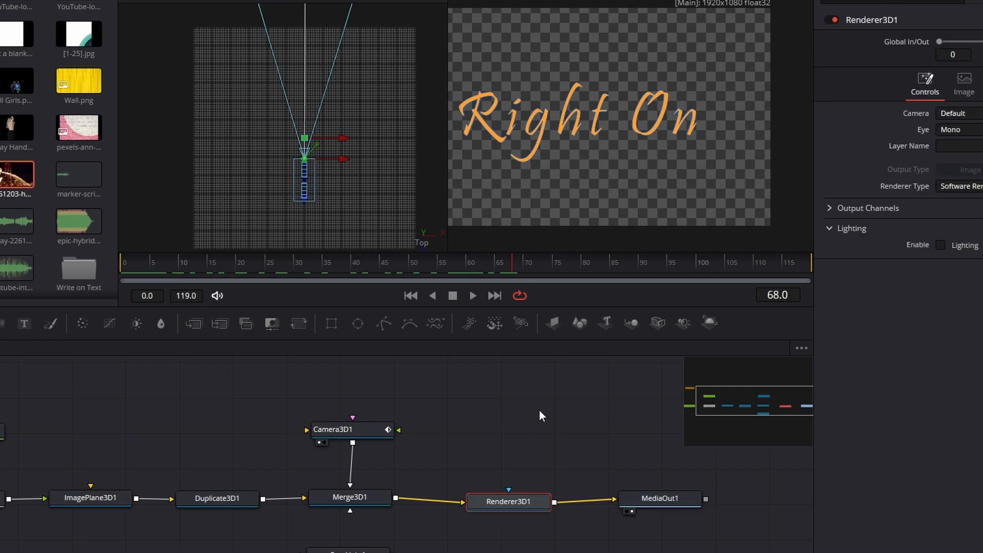
Connect the output of SpotLight1 to Merge3D1 and place the light node beneath the merge node.
scroll(541, 416, "down", 2)
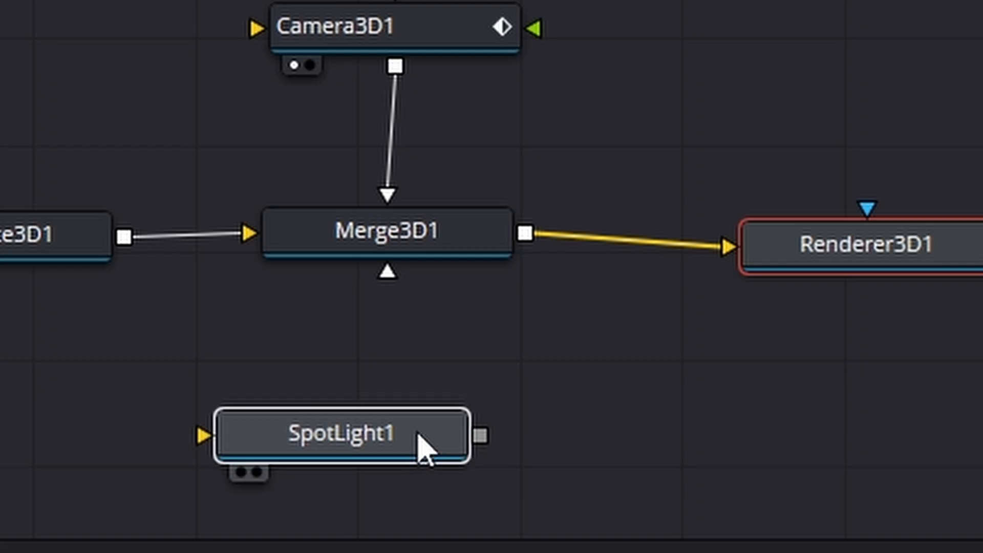
left_click(373, 516)
left_click_drag(393, 516, 468, 471)
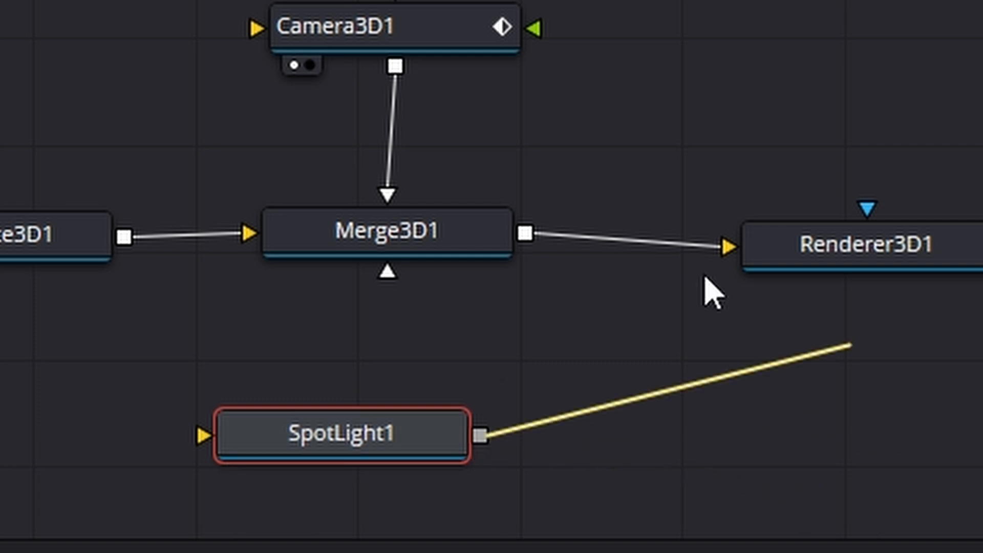
left_click_drag(706, 278, 477, 238)
left_click_drag(416, 445, 482, 446)
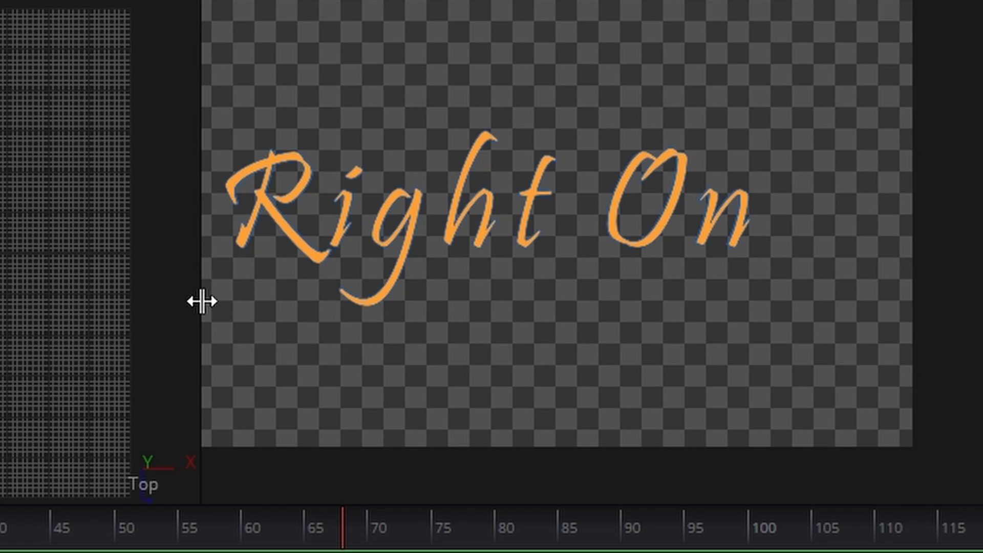
left_click_drag(201, 306, 152, 297)
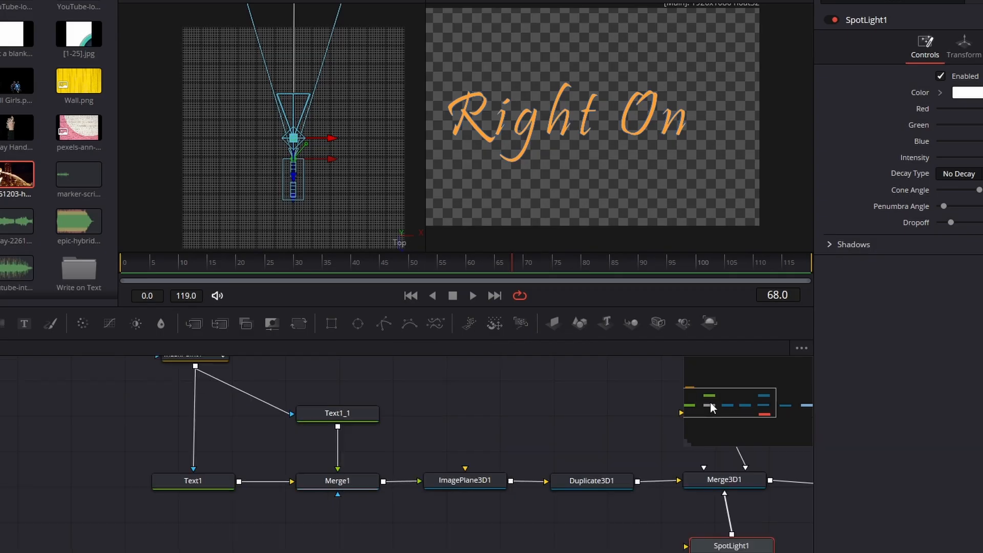
Enable Pass Through Lights on Merge3D1.
left_click_drag(710, 403, 745, 402)
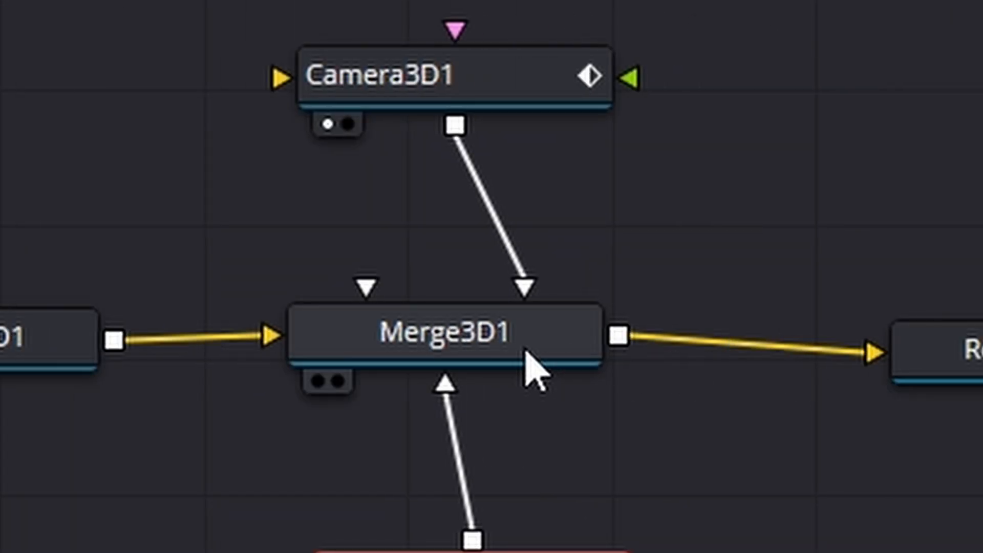
left_click(526, 353)
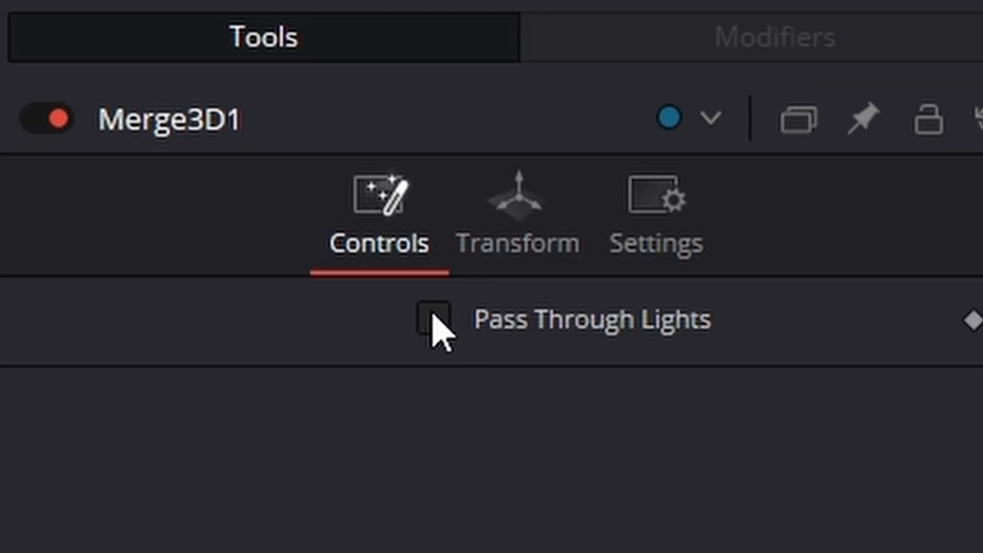
left_click(434, 320)
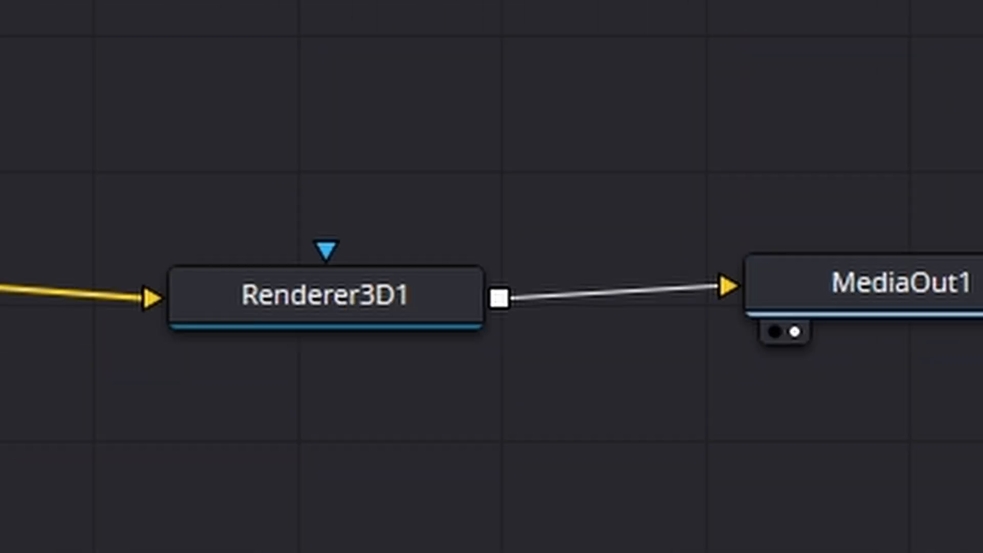
Enable lighting and shadows on Renderer3D1 and set its renderer type to Hardware Renderer.
left_click(379, 524)
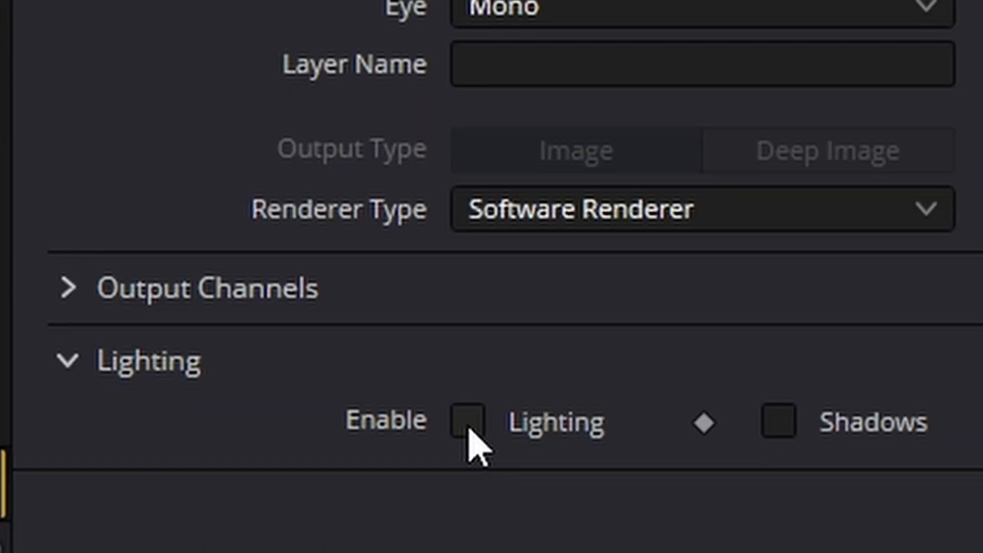
left_click(468, 428)
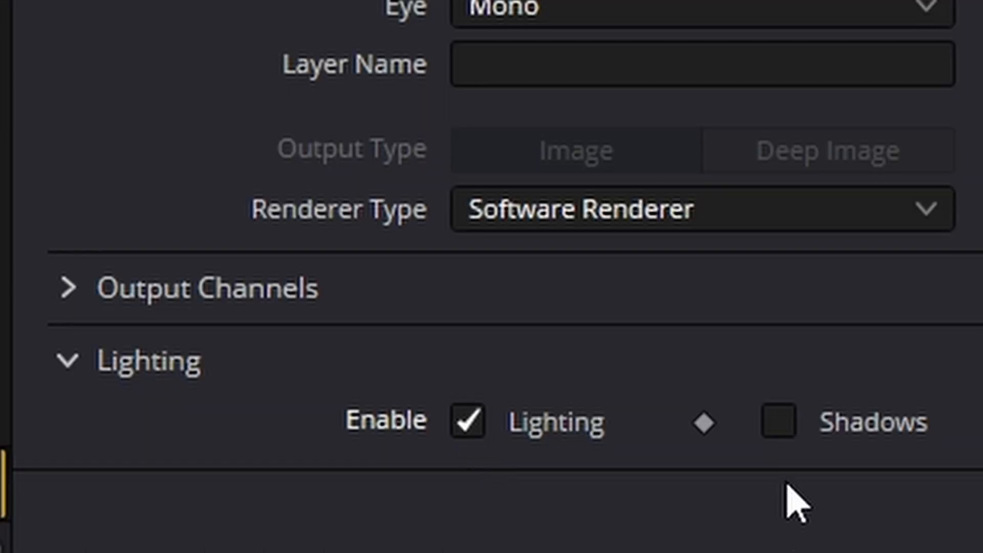
left_click(541, 211)
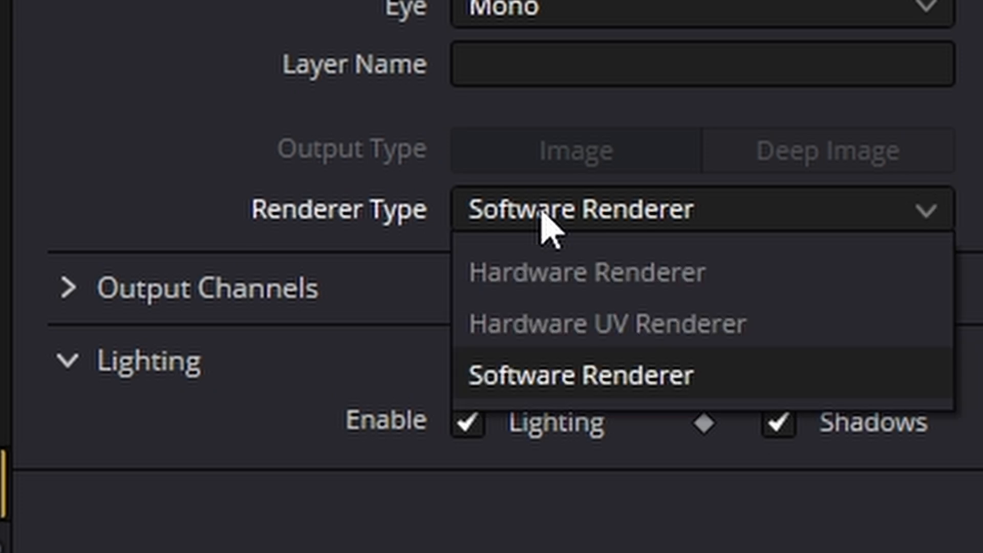
left_click(564, 286)
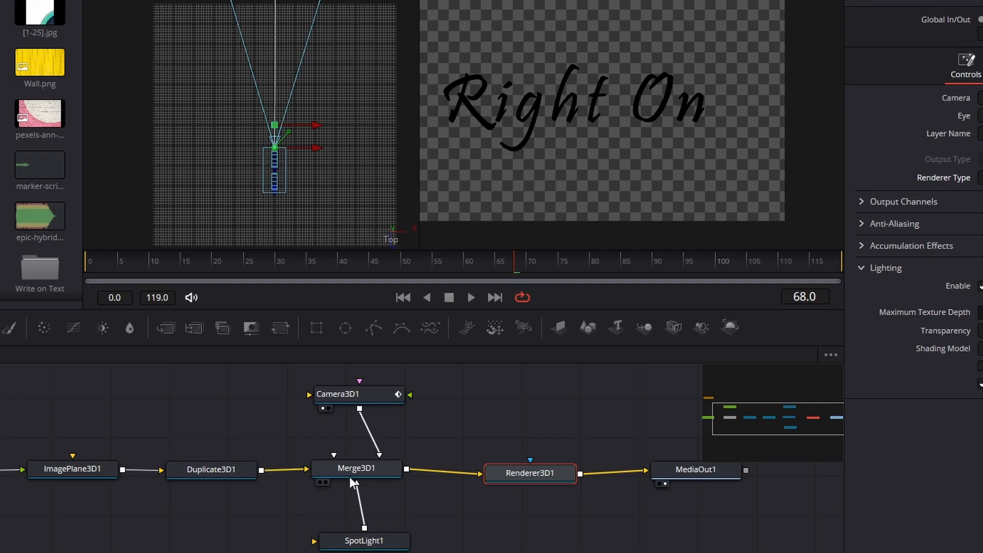
Show SpotLight1 in the 3D view and move it forward along Z to about 0.28 in the Top view.
left_click(379, 542)
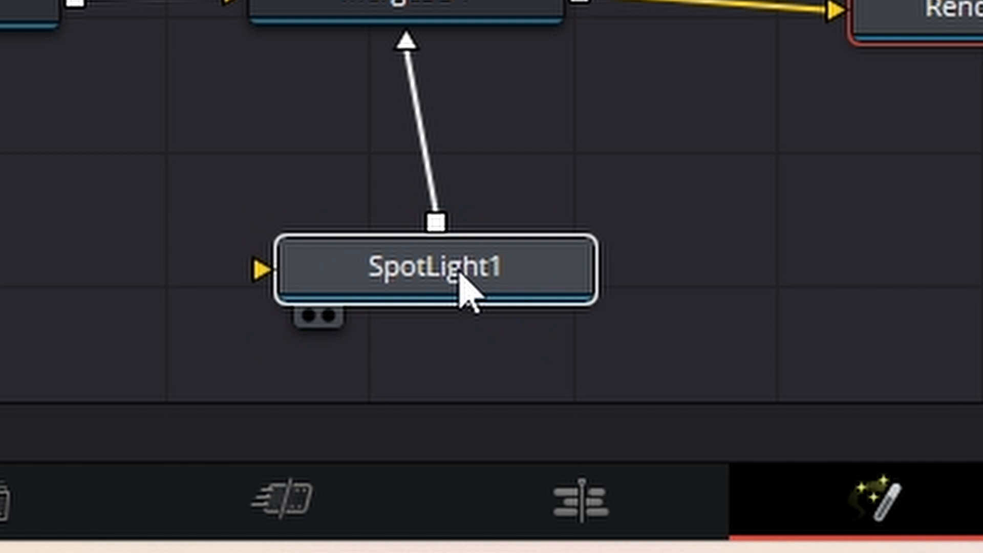
left_click_drag(460, 273, 452, 272)
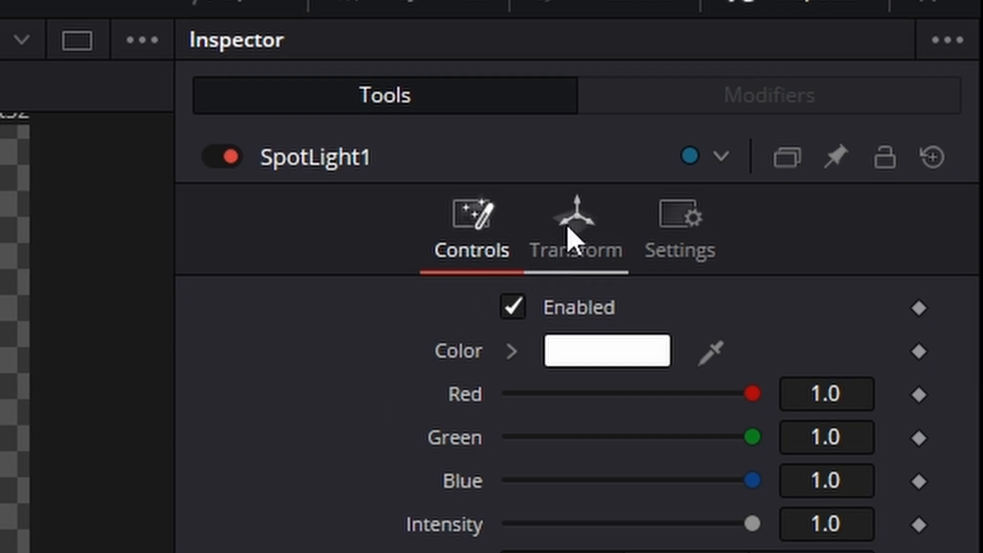
left_click(568, 238)
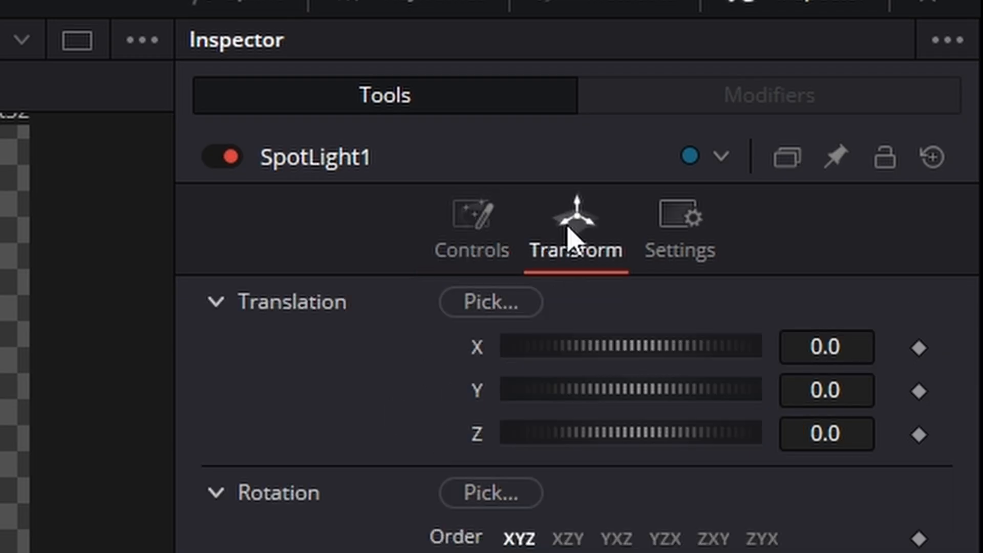
left_click(513, 279)
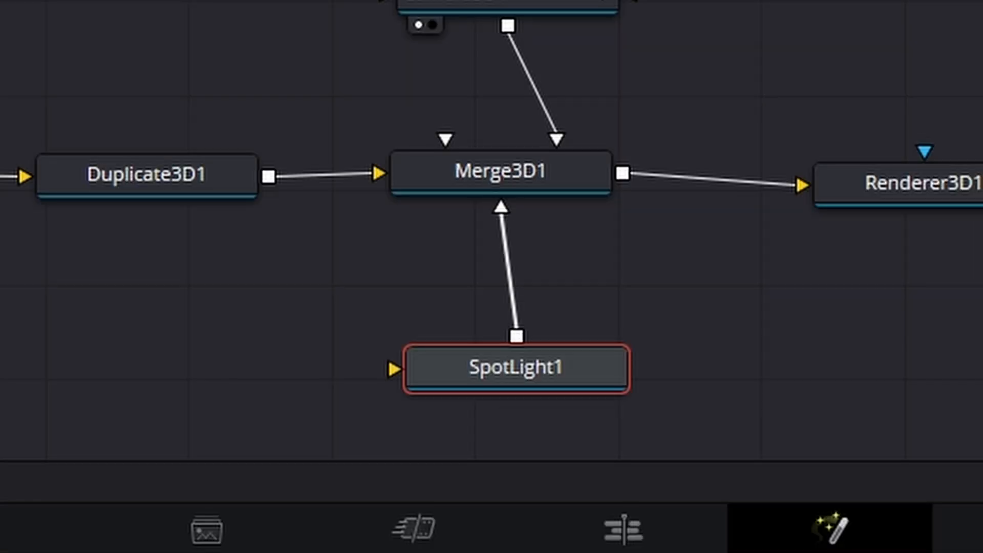
mouse_move(544, 402)
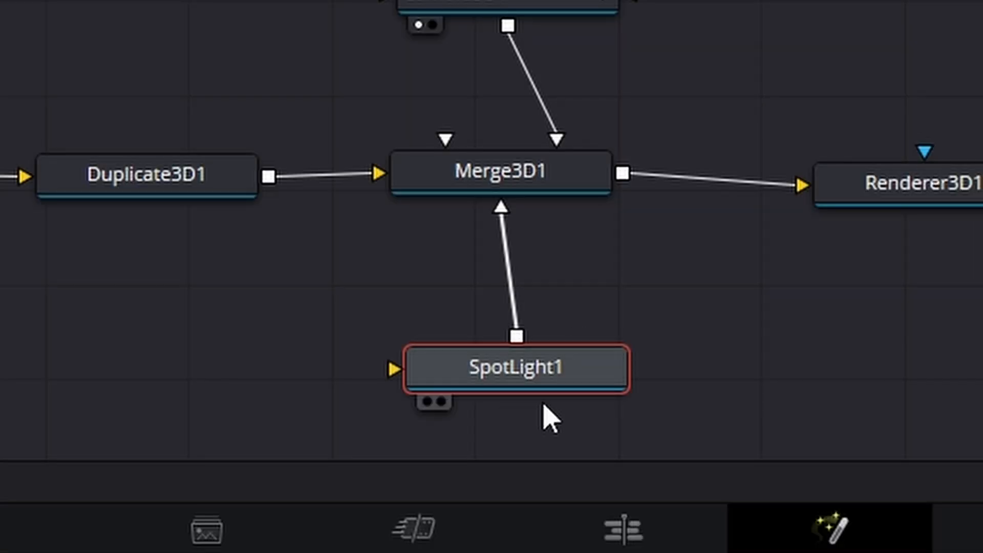
left_click(428, 401)
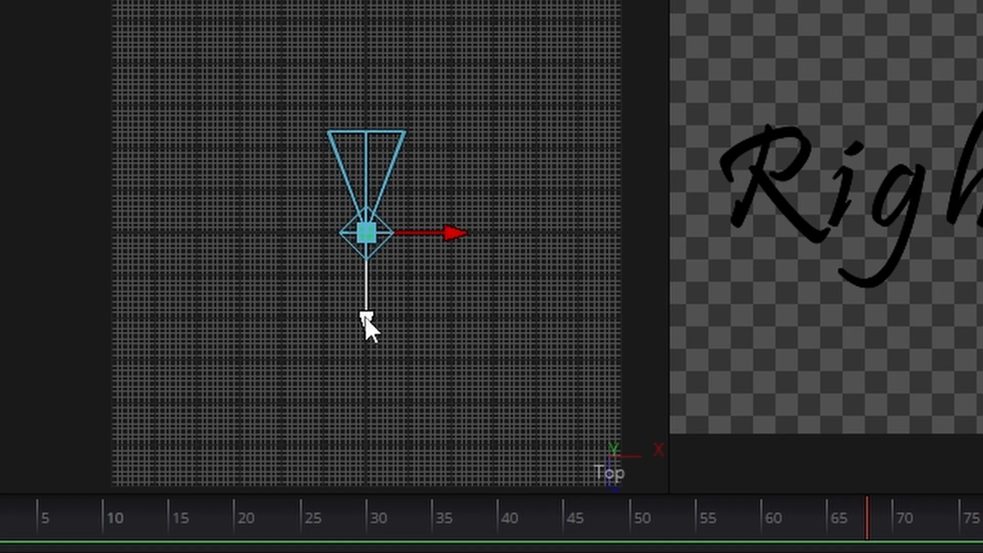
left_click_drag(365, 318, 369, 346)
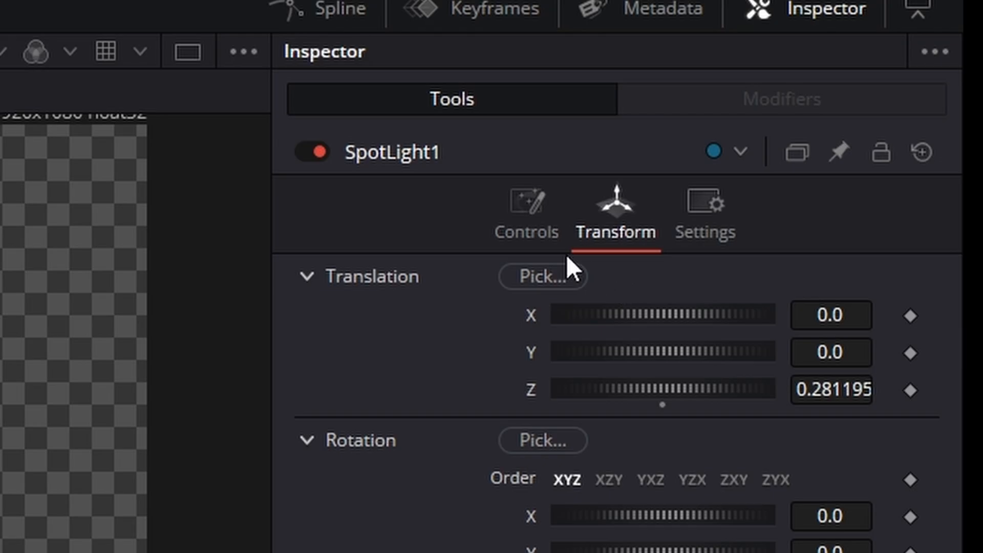
Set SpotLight1's decay type to Quadratic and raise its penumbra angle to about 8.43.
left_click(510, 229)
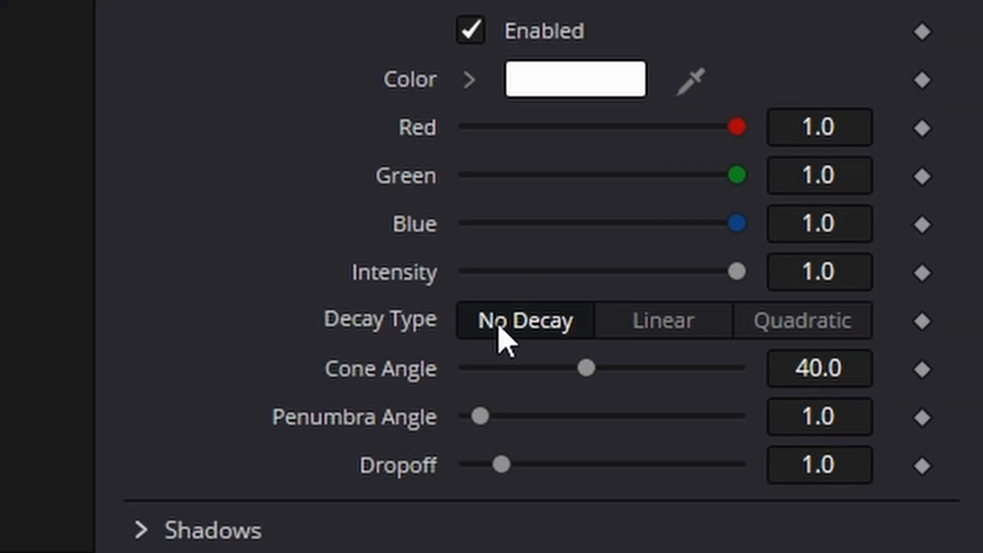
left_click(779, 325)
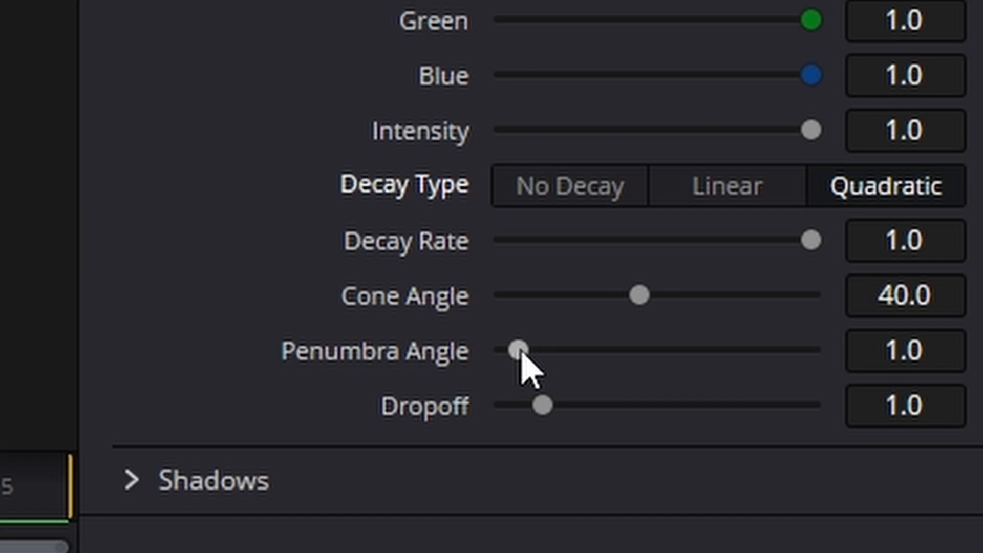
left_click_drag(521, 348, 639, 355)
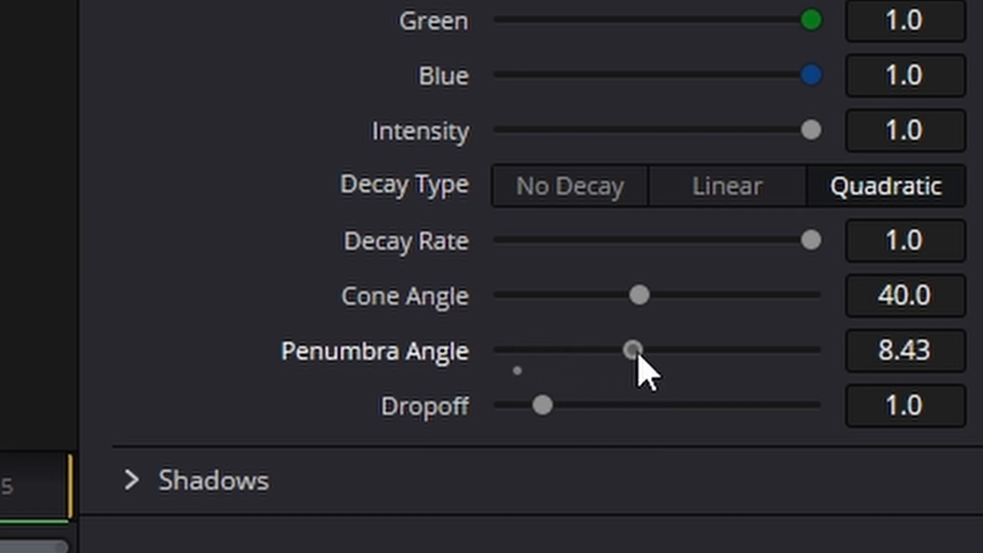
left_click_drag(639, 355, 632, 354)
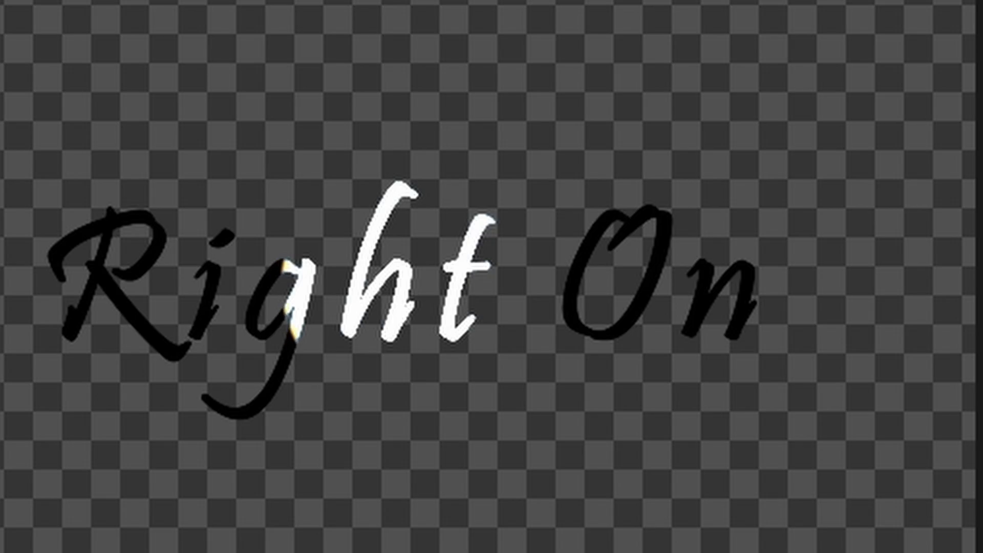
left_click_drag(696, 334, 686, 334)
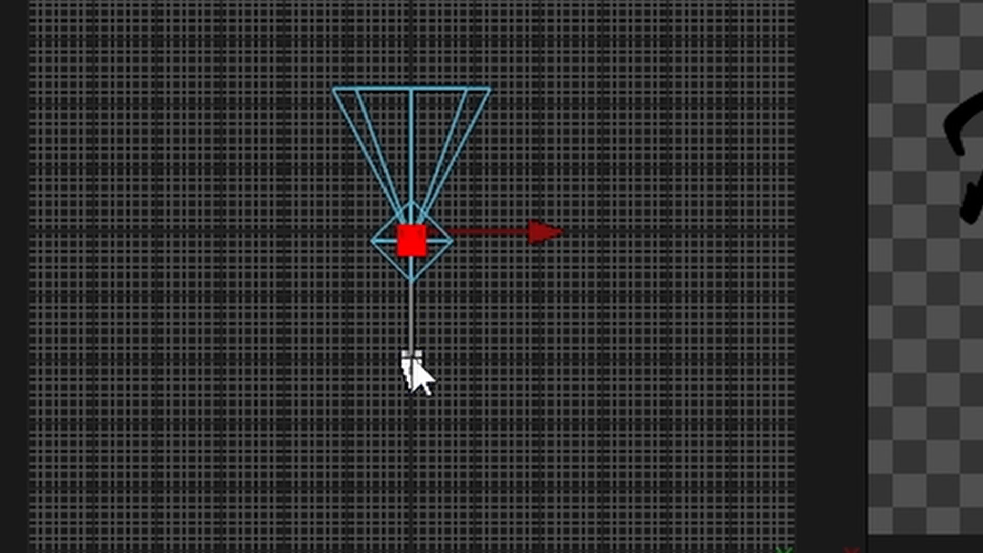
Pull SpotLight1 further back from the text in the Top view until all letters are lit, and shift it slightly sideways.
left_click_drag(408, 364, 408, 398)
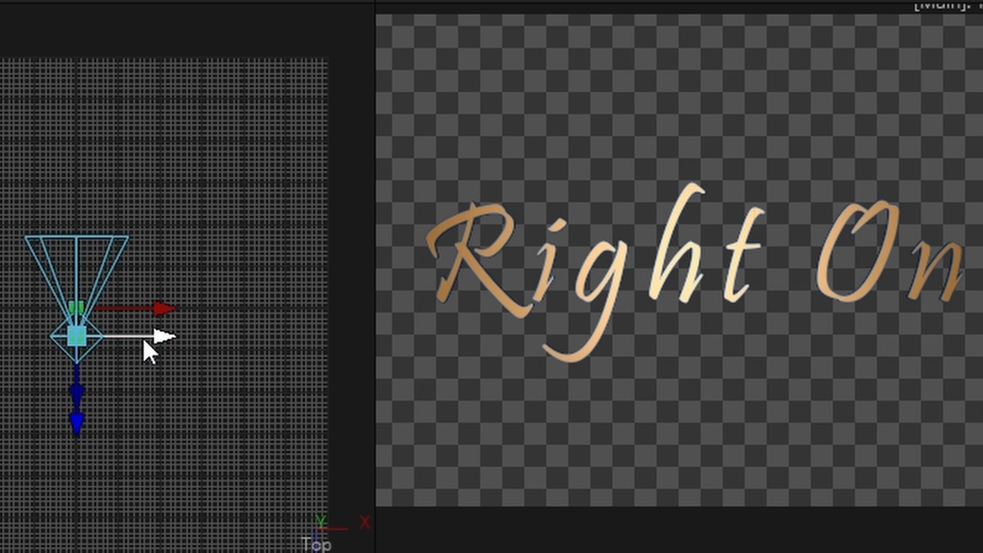
left_click_drag(513, 276, 543, 276)
left_click_drag(162, 337, 145, 339)
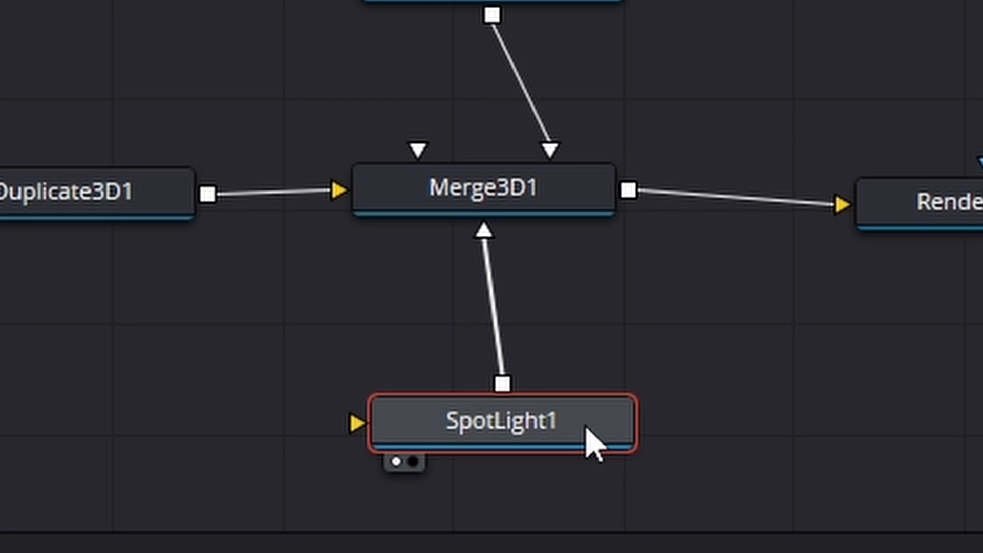
Move the SpotLight1 node aside, then copy it and paste the duplicate beside it in the node graph.
right_click(588, 439)
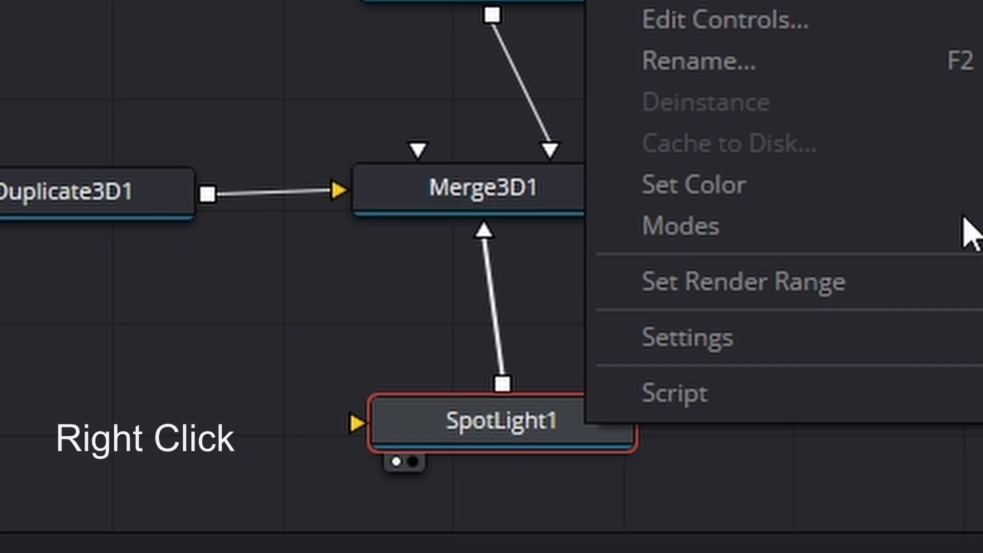
left_click(691, 358)
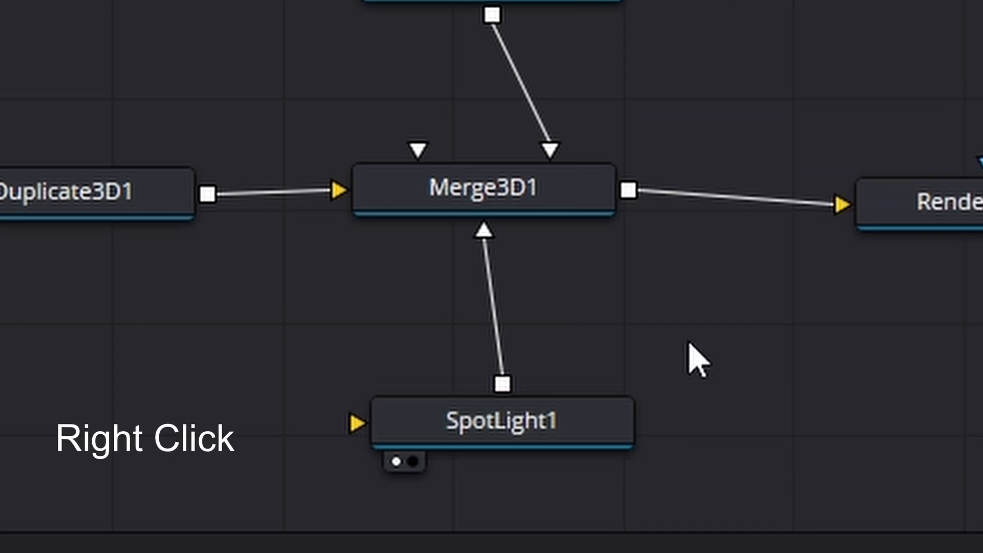
left_click_drag(556, 421, 504, 417)
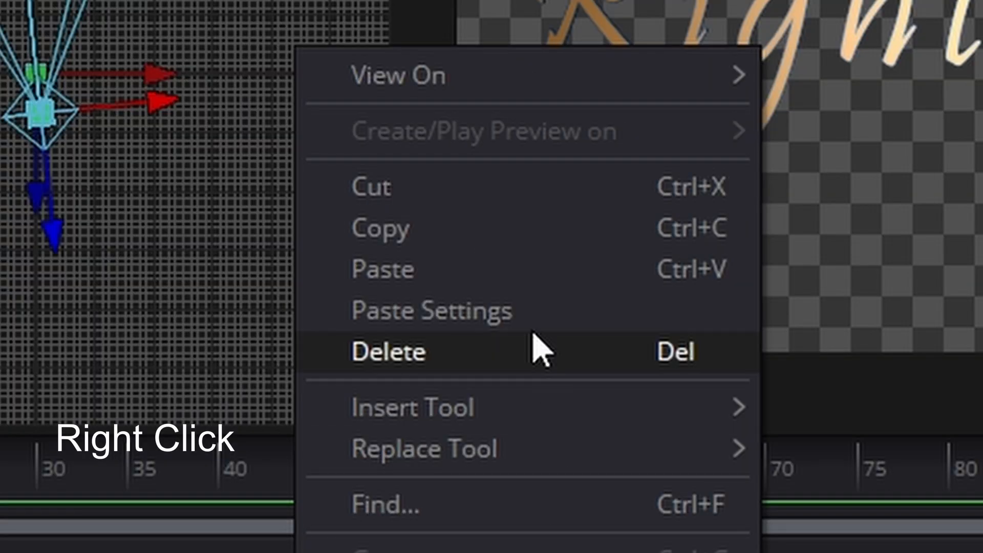
left_click(494, 243)
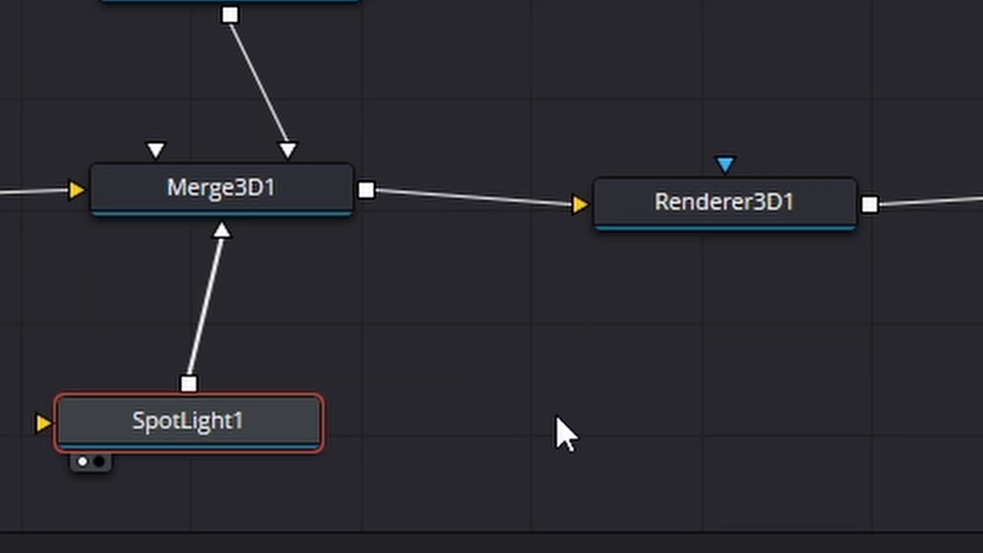
right_click(561, 412)
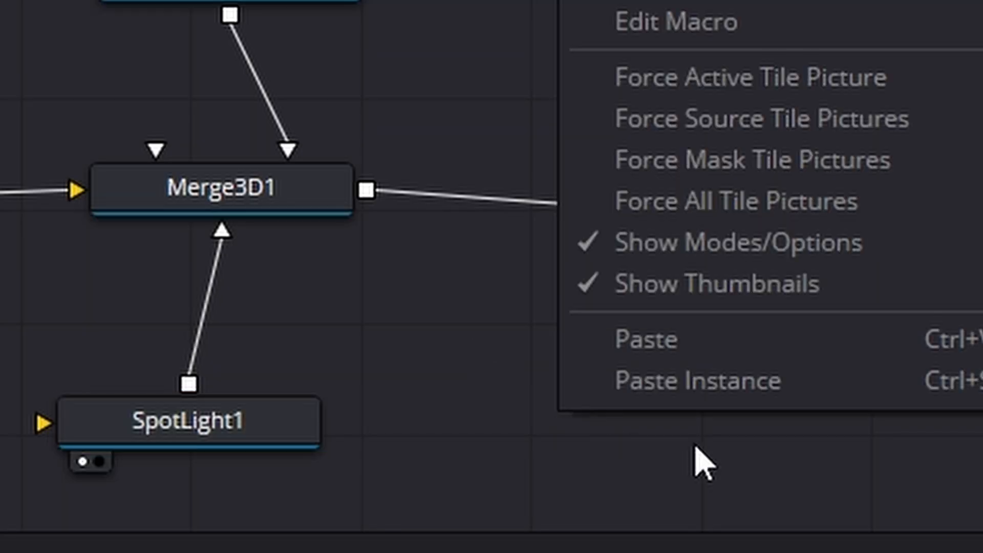
left_click(734, 338)
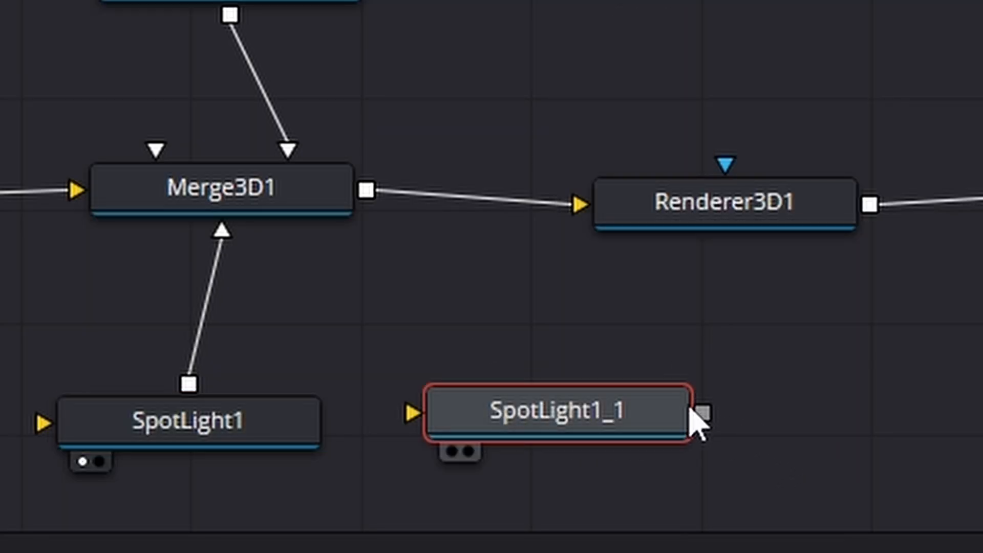
Connect the output of SpotLight1_1 to Merge3D1 and arrange the two light nodes beneath the merge.
left_click_drag(875, 417, 459, 204)
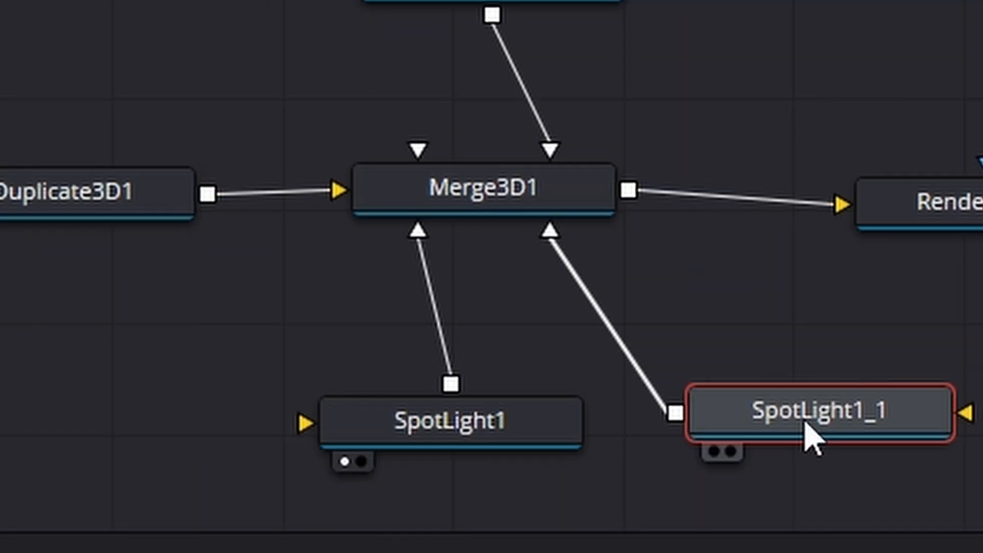
left_click_drag(531, 445, 347, 439)
left_click_drag(803, 418, 759, 421)
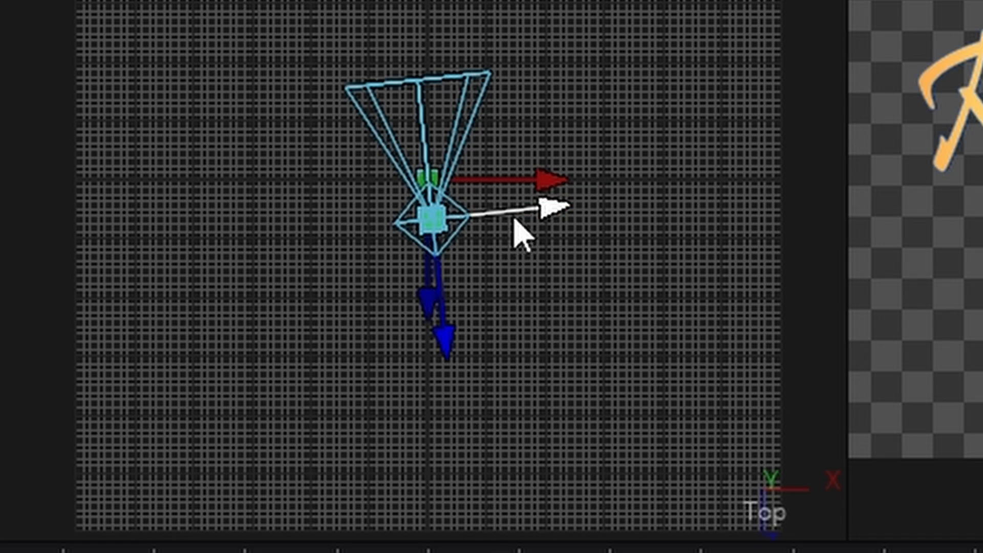
Move SpotLight1_1 to the left of the first spotlight in the Top view and go to about frame 15.
left_click_drag(523, 228, 400, 251)
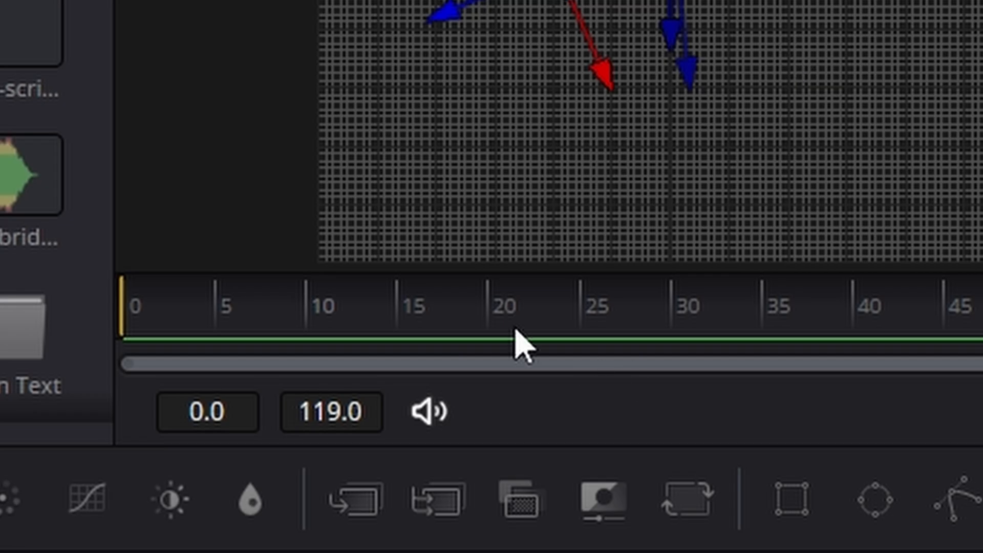
left_click(221, 297)
left_click_drag(229, 299, 198, 294)
left_click_drag(198, 295, 145, 308)
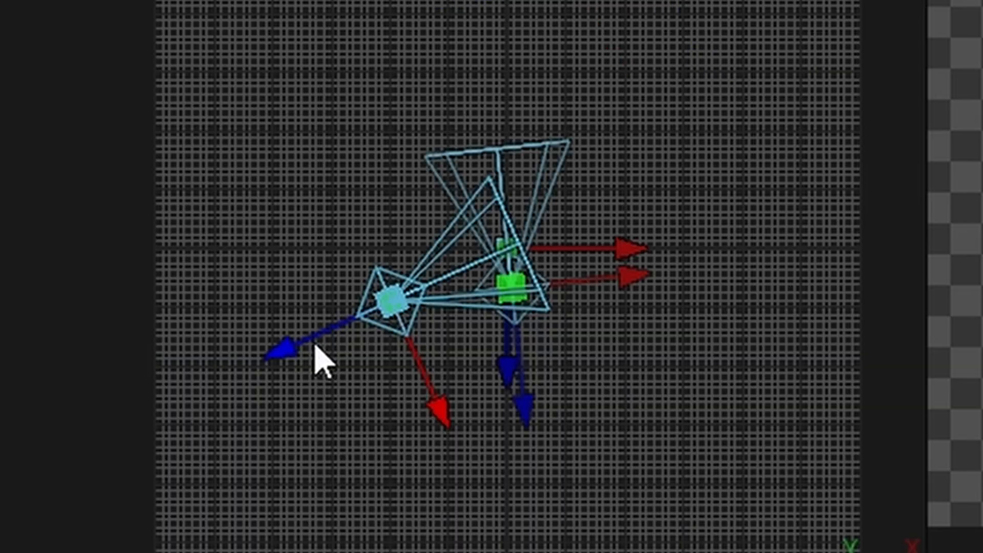
Reposition SpotLight1_1 at about X -2.08 and Z 1.80, angled towards the text, and keyframe its X translation.
left_click_drag(307, 338, 249, 365)
left_click_drag(395, 434, 420, 485)
left_click_drag(287, 440, 407, 418)
left_click_drag(170, 355, 168, 358)
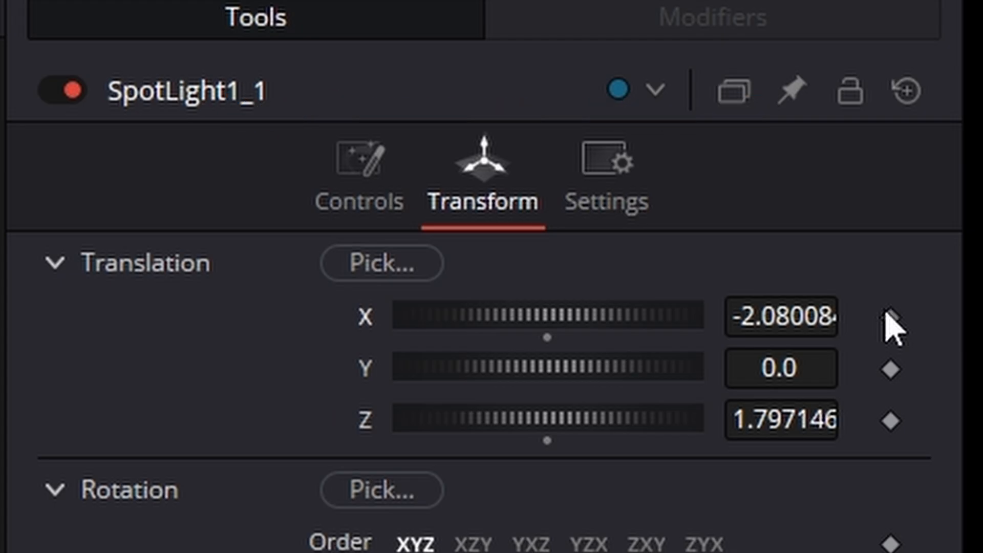
left_click(891, 316)
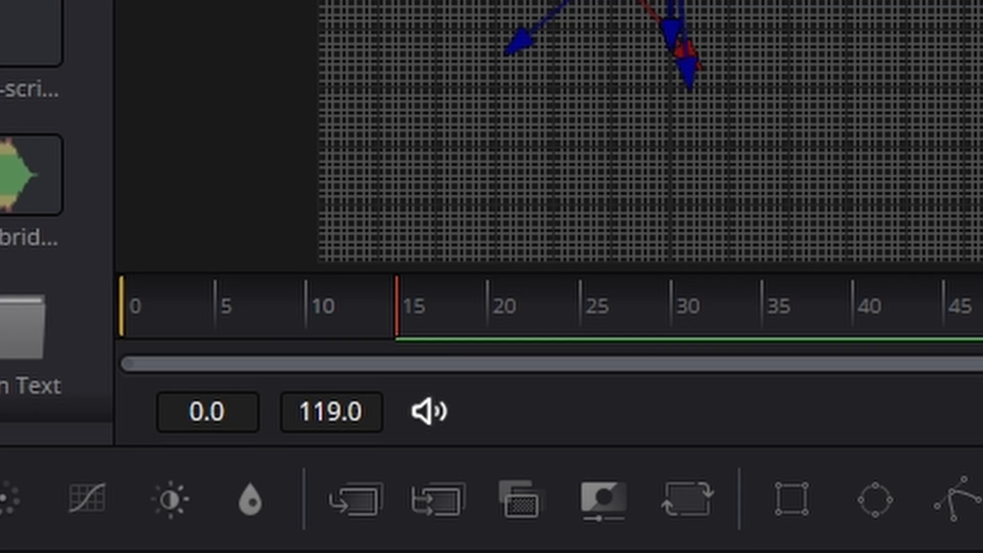
Go to frame 60 and shift SpotLight1_1 slightly in the Top view to animate its X translation.
left_click_drag(399, 330, 944, 322)
left_click_drag(440, 338, 654, 333)
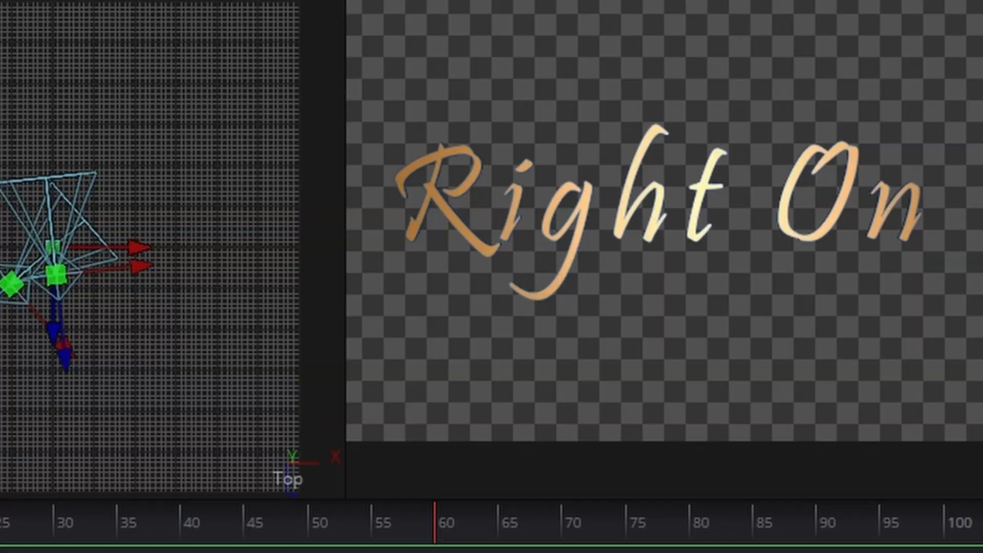
left_click(229, 248)
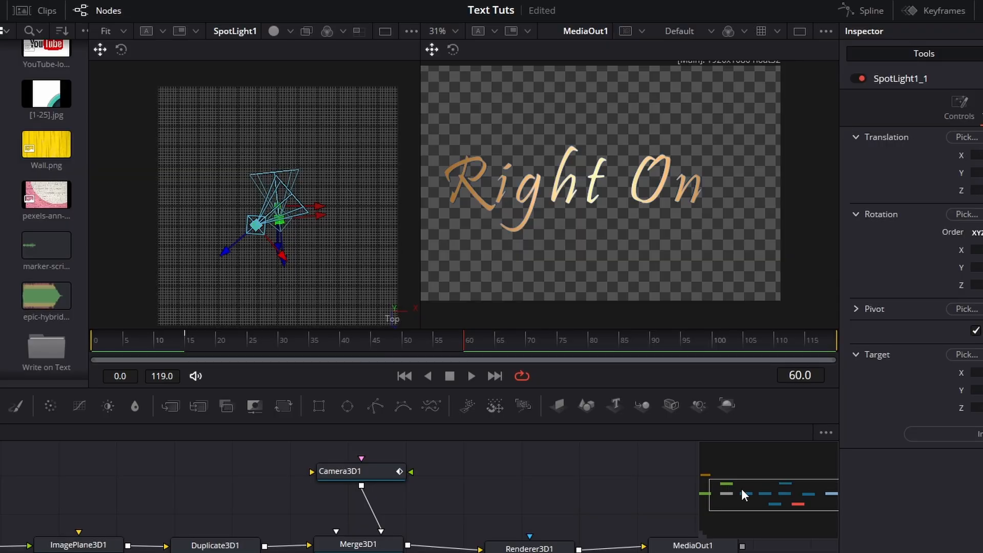
Add the 4961203-h... clip to the node graph, merge it with Renderer3D1's output, and place its node above the new merge.
left_click_drag(742, 492, 815, 491)
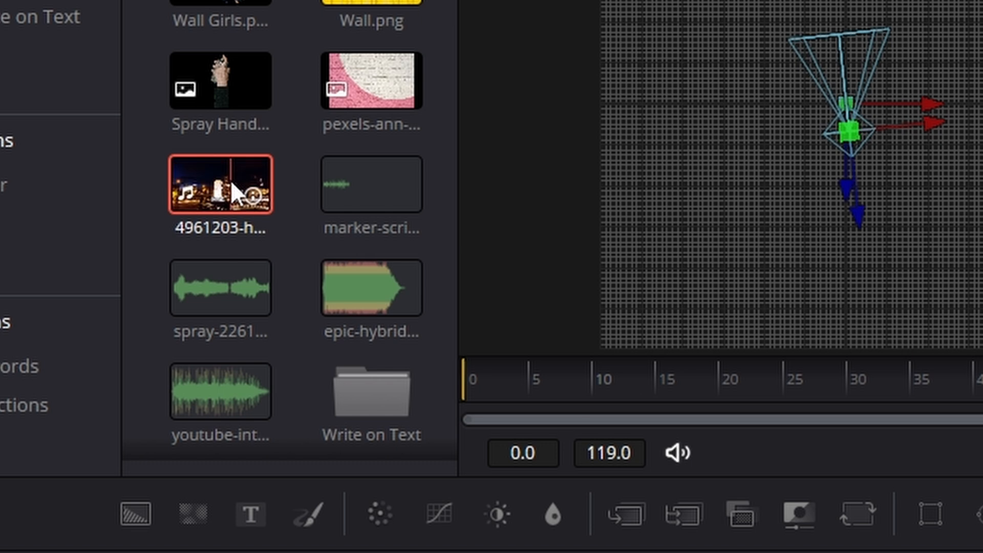
left_click_drag(230, 179, 629, 210)
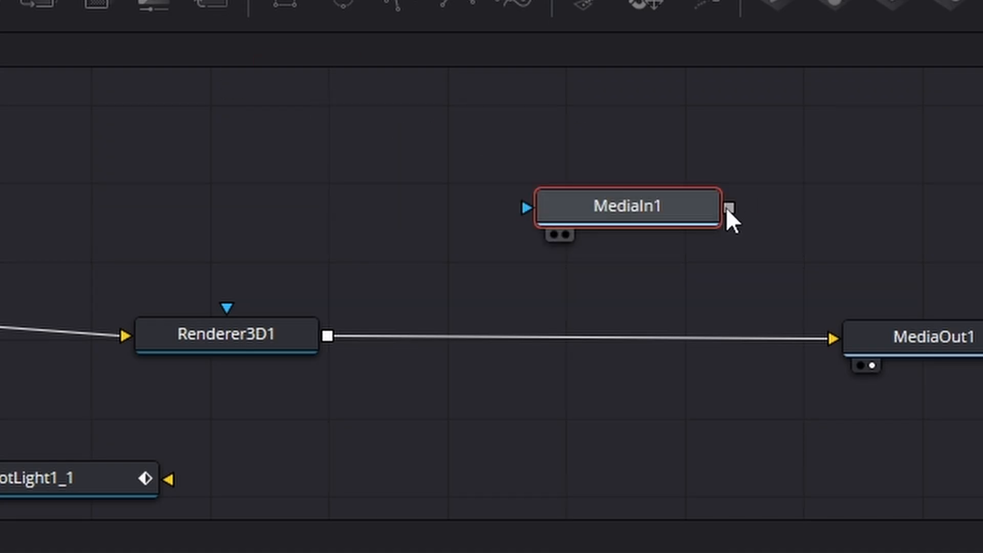
left_click_drag(728, 208, 327, 338)
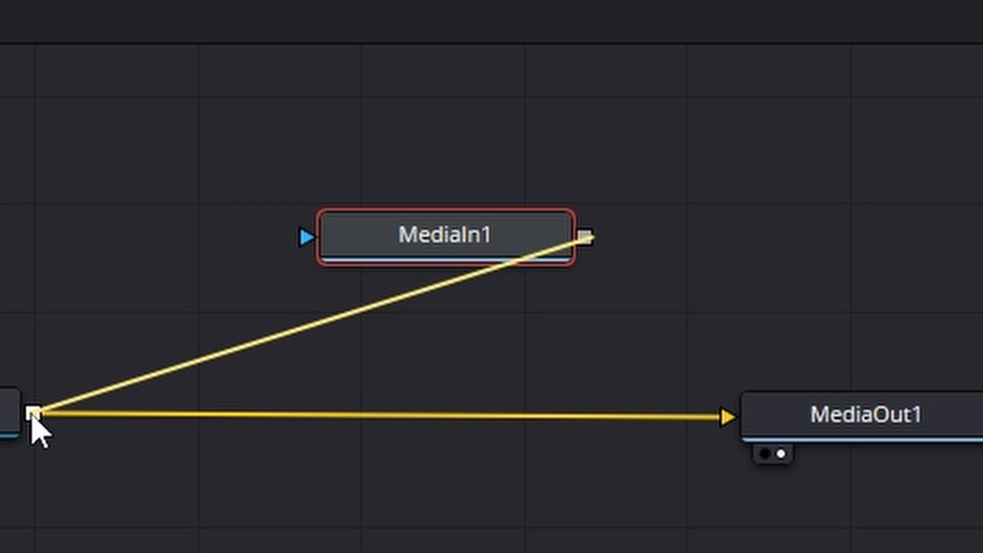
left_click_drag(34, 429, 33, 429)
left_click_drag(456, 263, 445, 125)
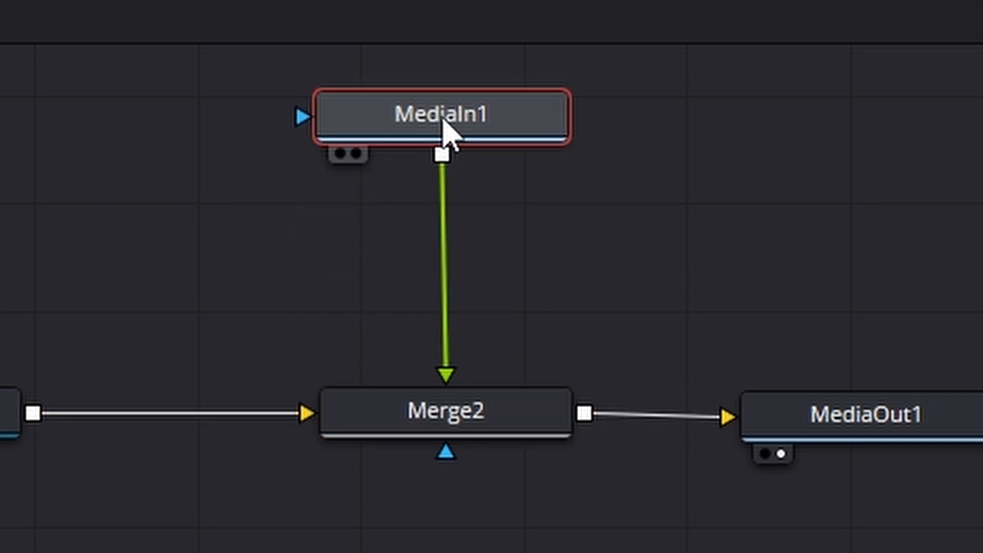
Rename the MediaIn1 node to LightBG.
key("F2")
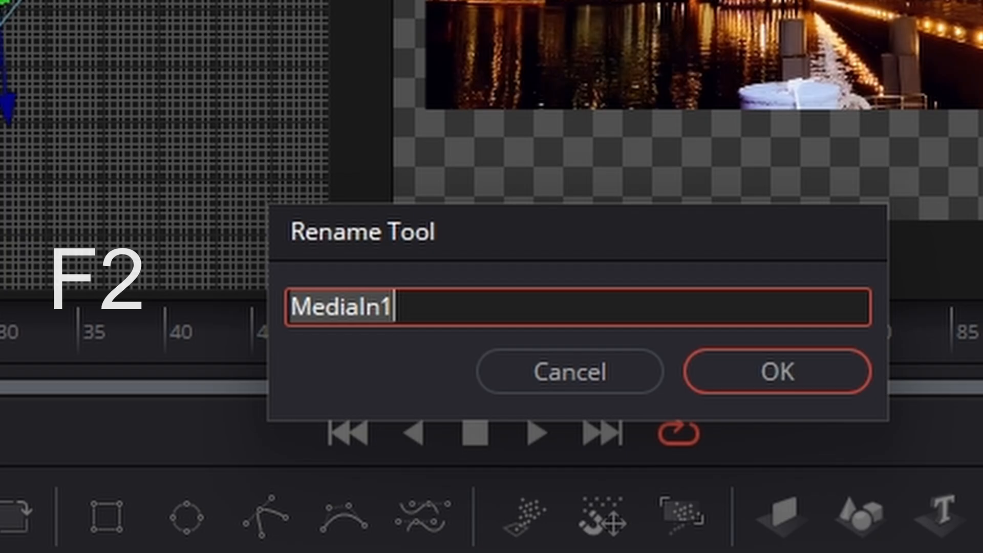
key("BackSpace")
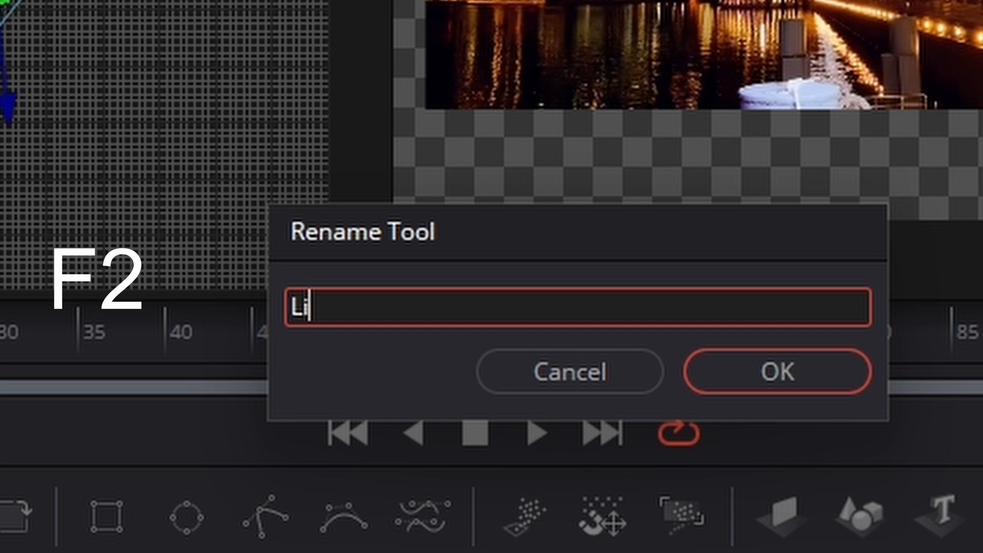
key("Return")
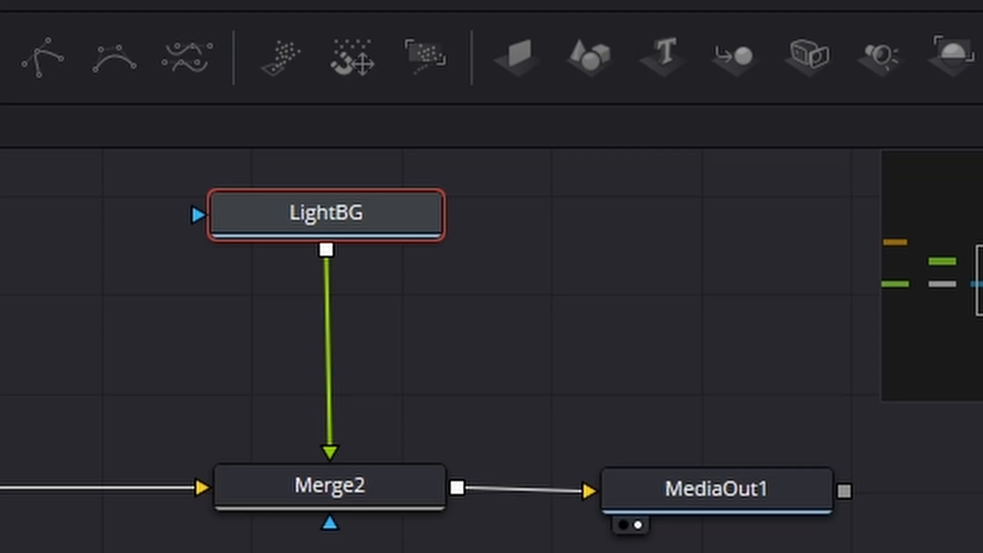
Insert a Resize node between LightBG and Merge2 and place it in line above Merge2.
left_click_drag(373, 213, 391, 218)
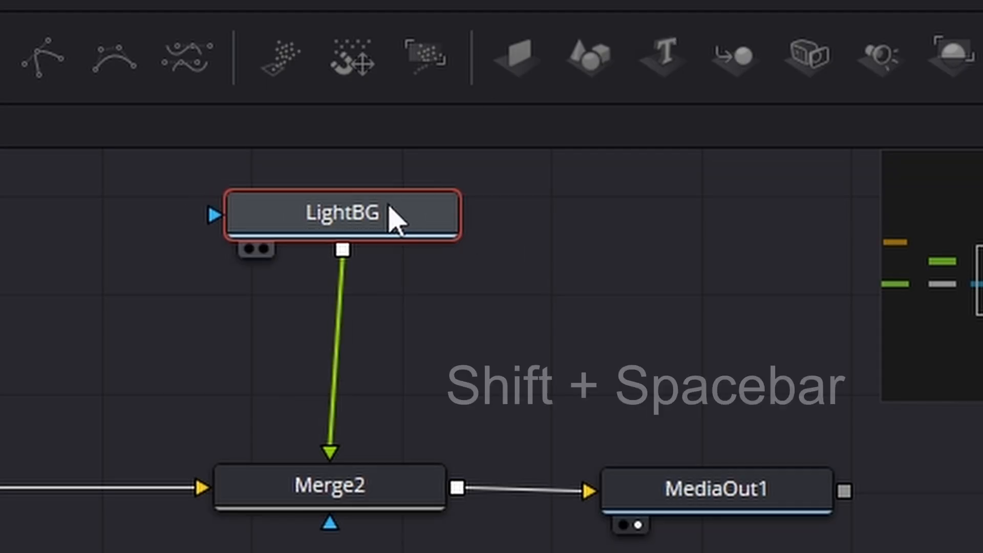
key("shift+space")
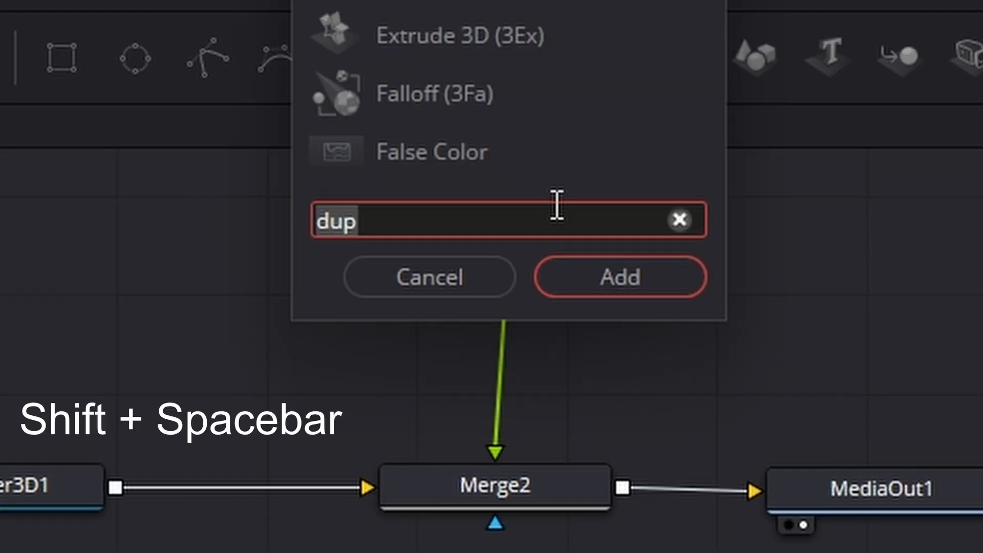
key("BackSpace")
type("res")
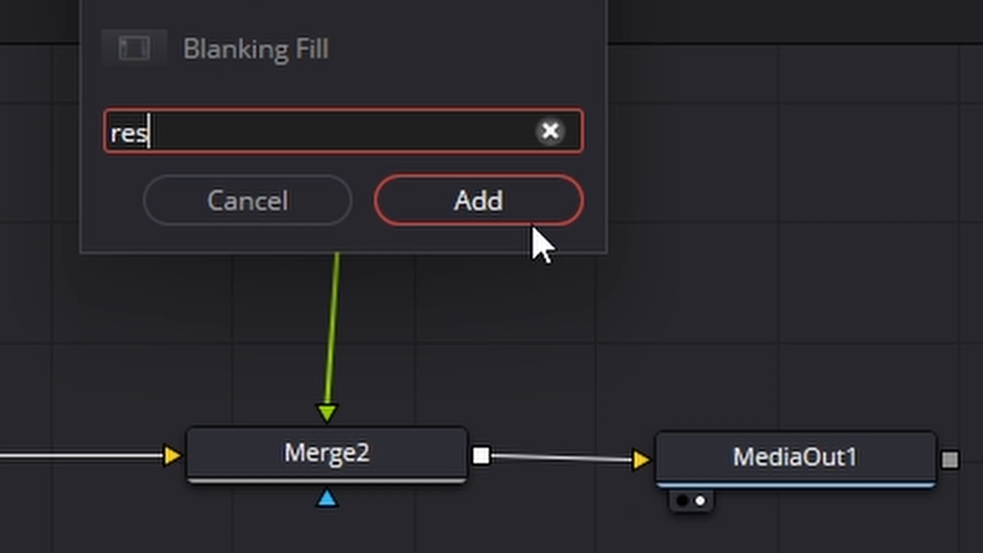
left_click(533, 221)
left_click_drag(417, 238, 408, 278)
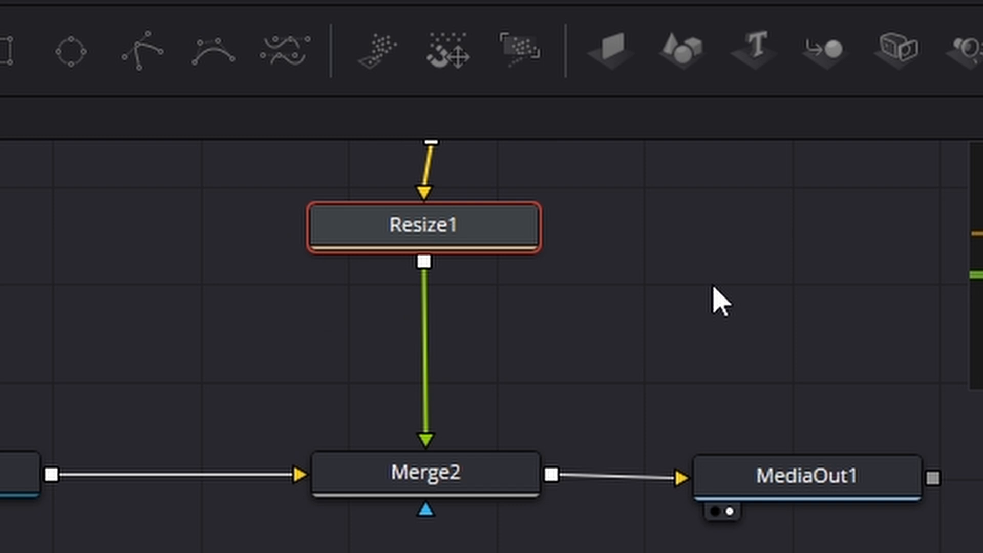
Insert a Blur node between Resize1 and Merge2 and raise its Blur Size slightly.
key("shift+space")
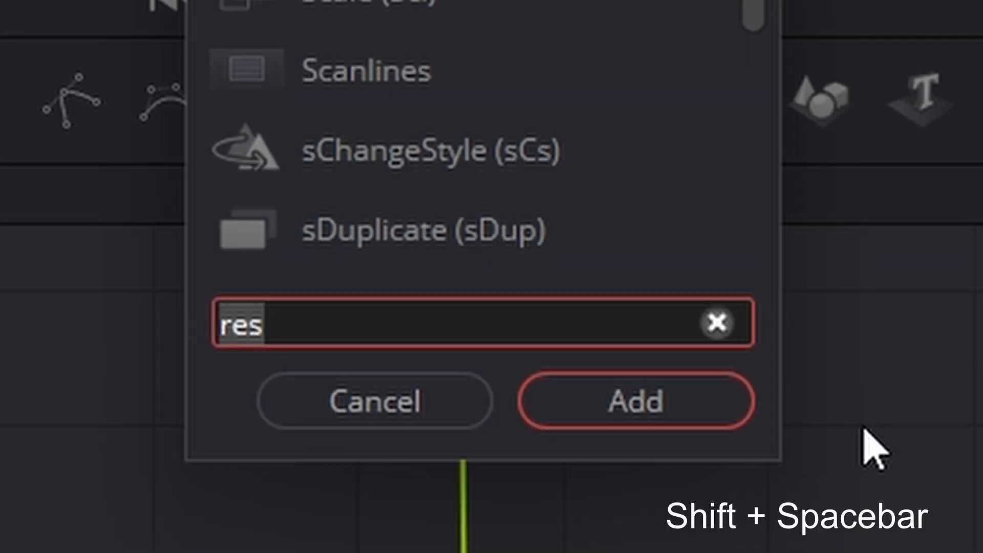
key("BackSpace")
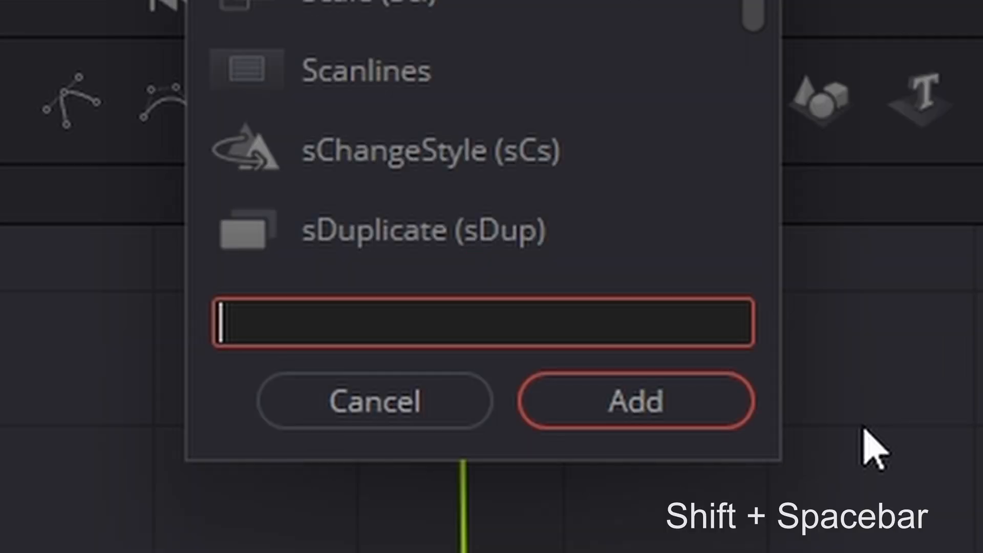
type("blur")
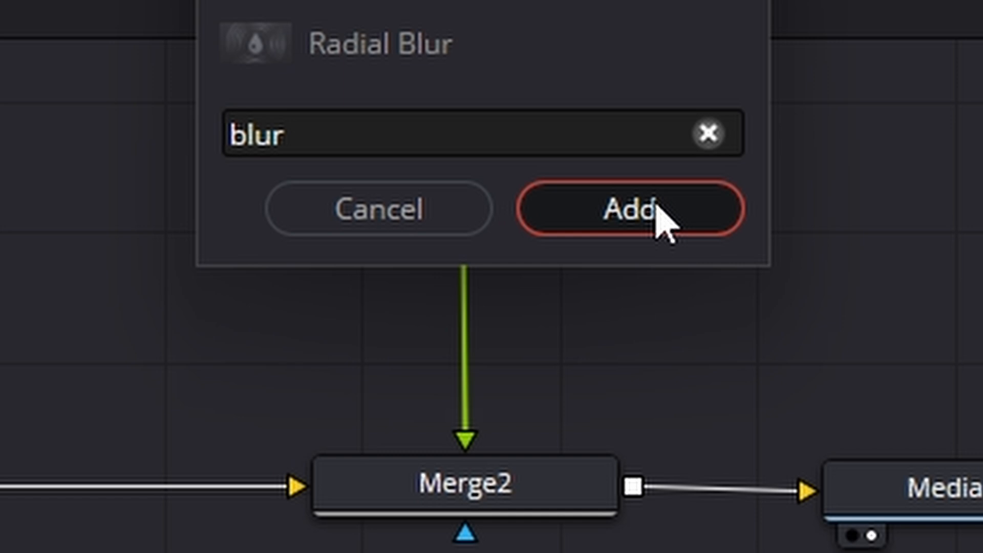
left_click(656, 204)
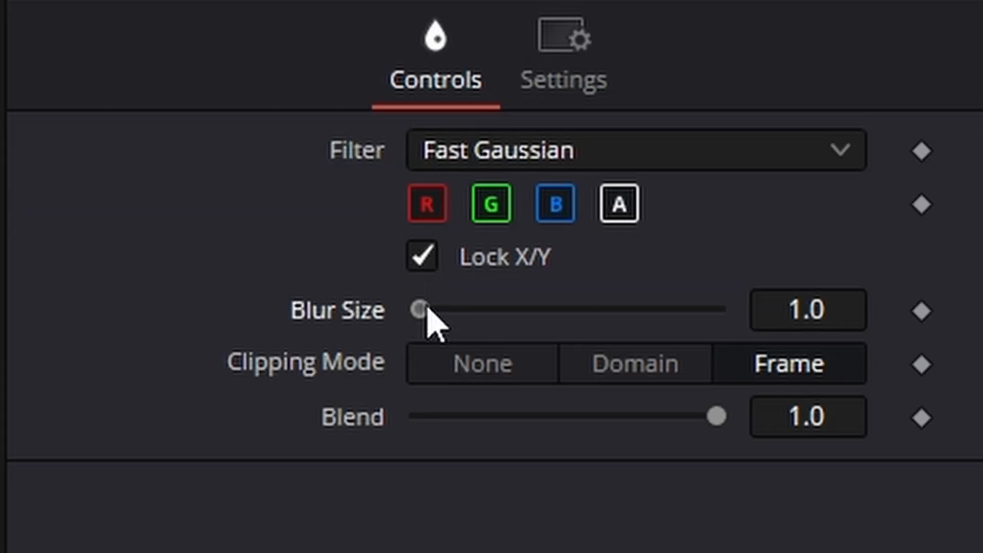
left_click_drag(429, 312, 443, 314)
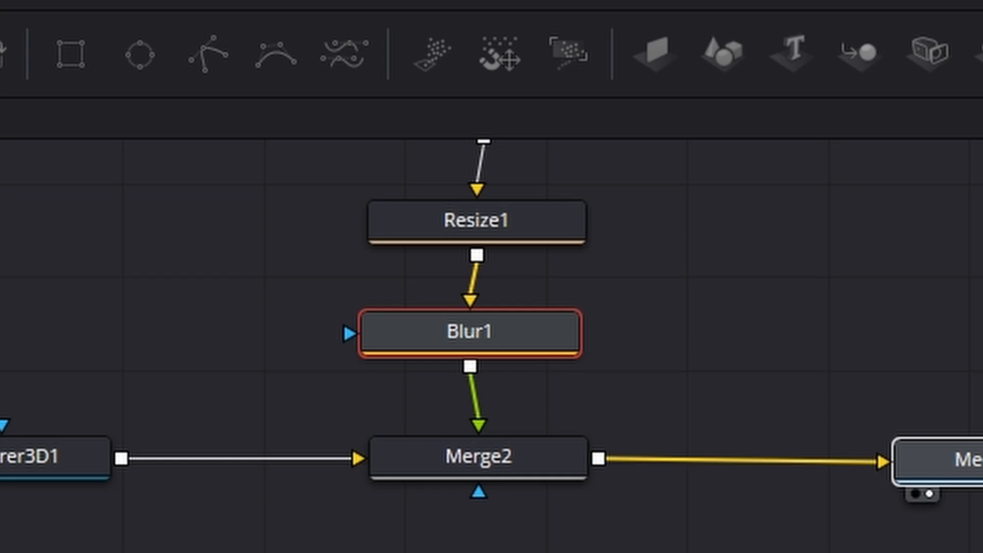
Swap Merge2's inputs so the blurred lights become the background, and move MediaOut1 farther from Merge2.
left_click(666, 460)
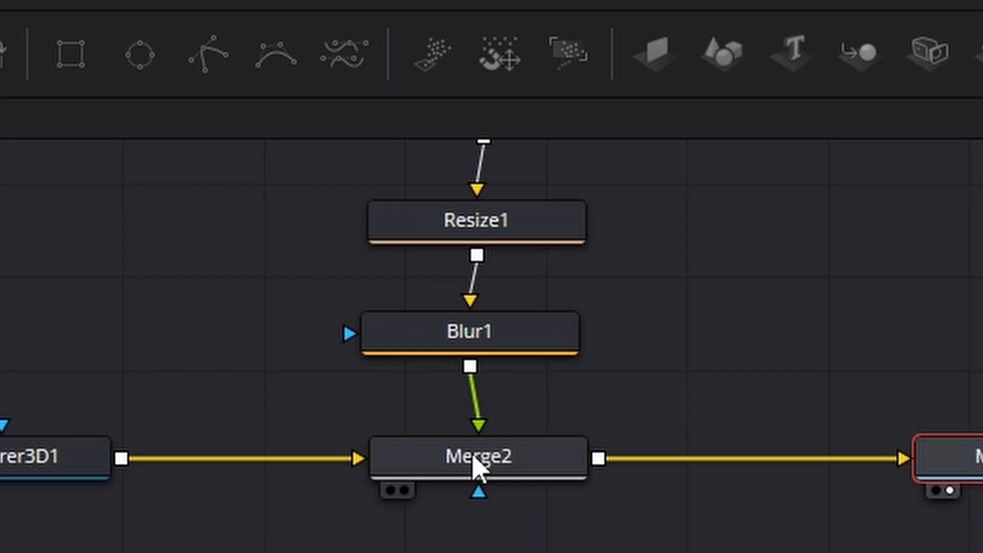
left_click(478, 460)
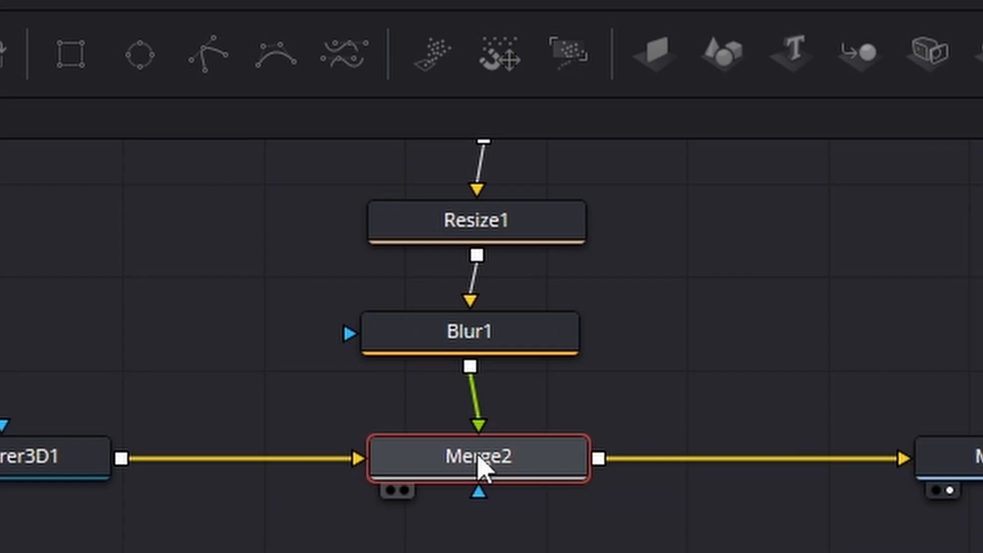
right_click(495, 463)
left_click(468, 371)
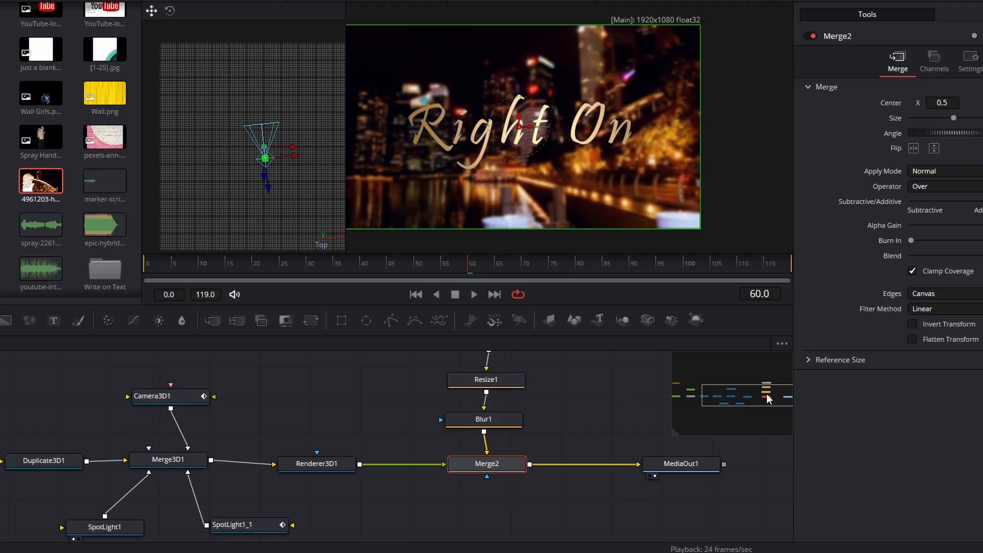
left_click_drag(765, 394, 785, 393)
left_click(640, 551)
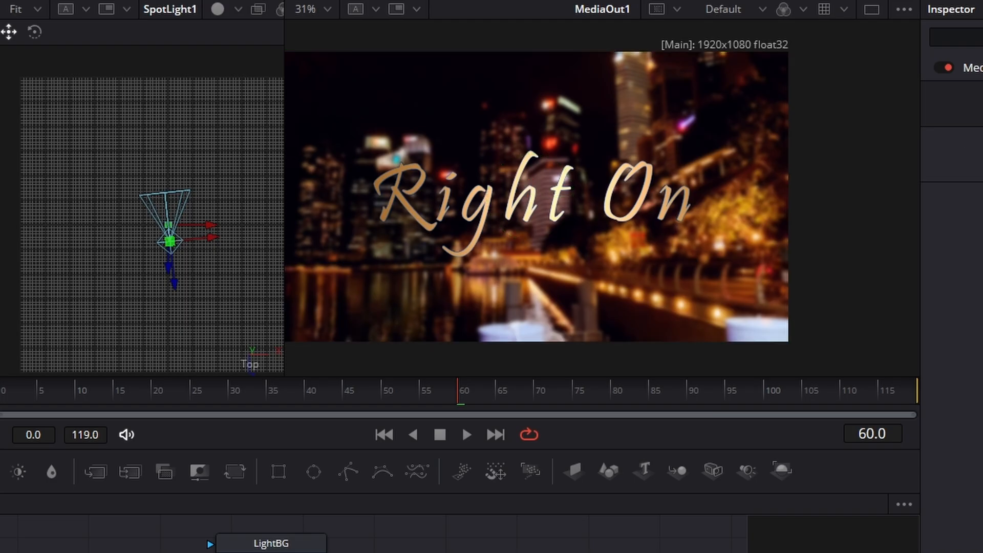
left_click_drag(832, 550, 809, 552)
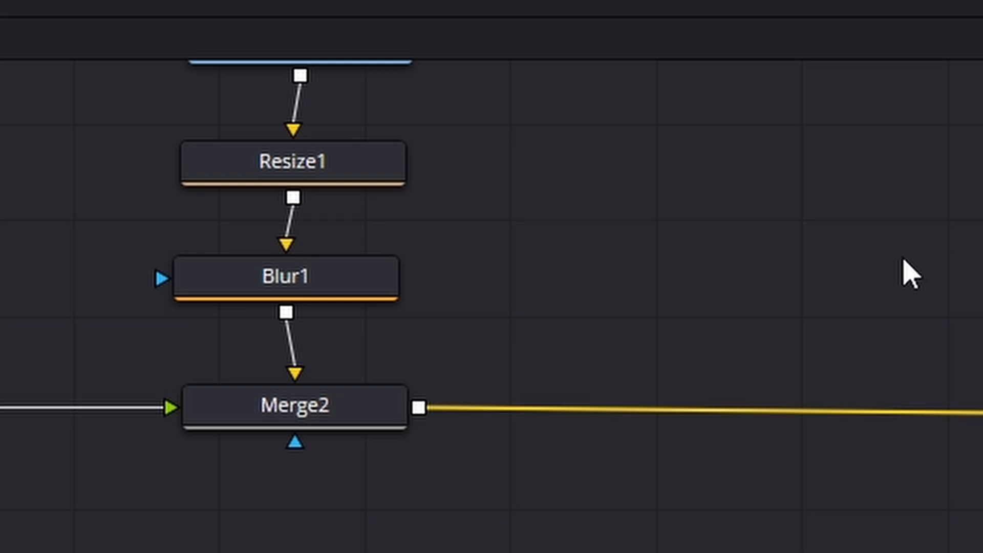
Insert a Light Rays node between Merge2 and MediaOut1.
left_click(350, 404)
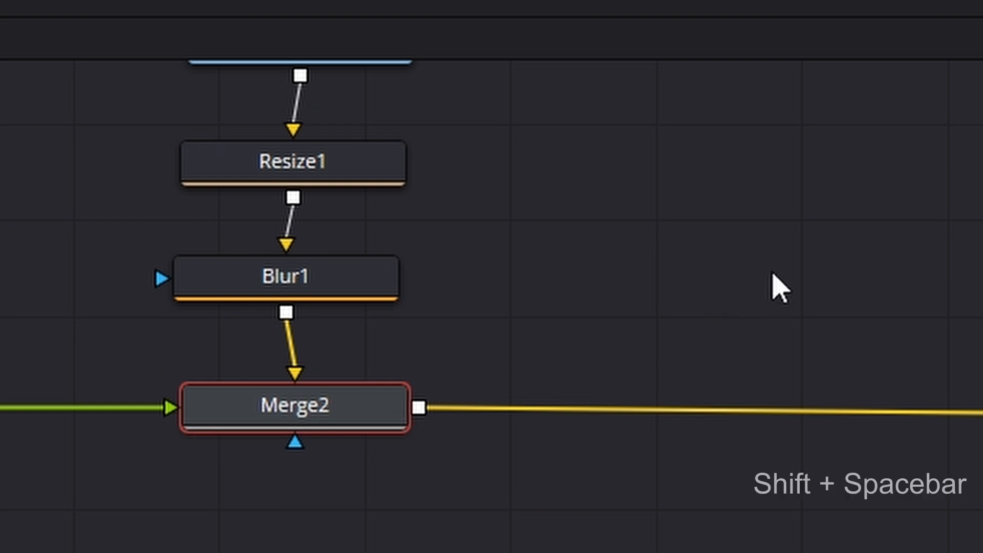
key("shift+space")
key("BackSpace")
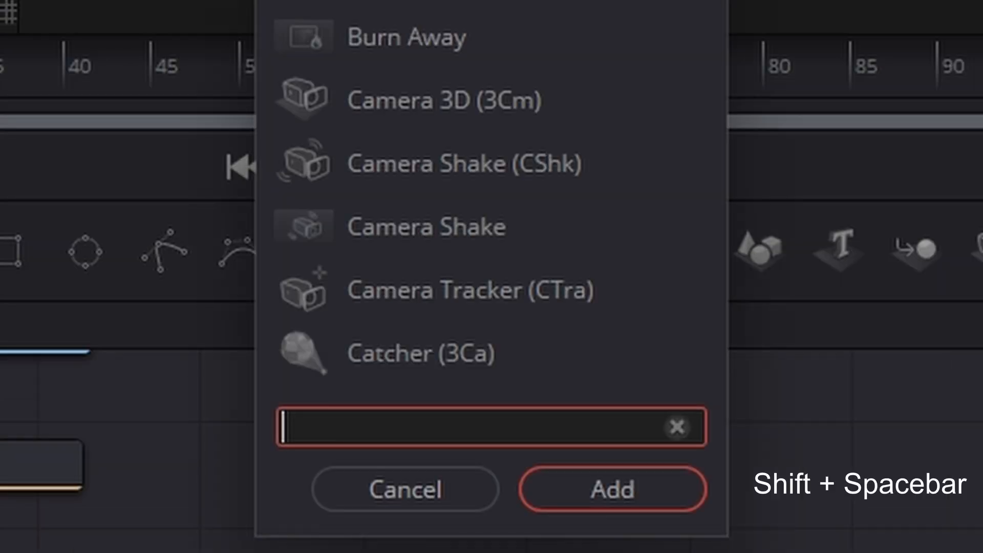
type("ray")
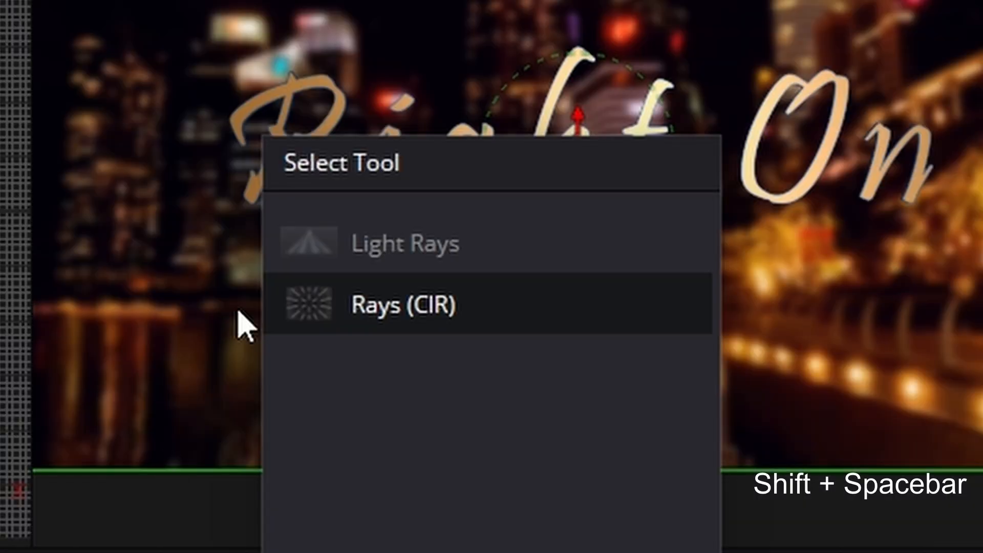
left_click(433, 244)
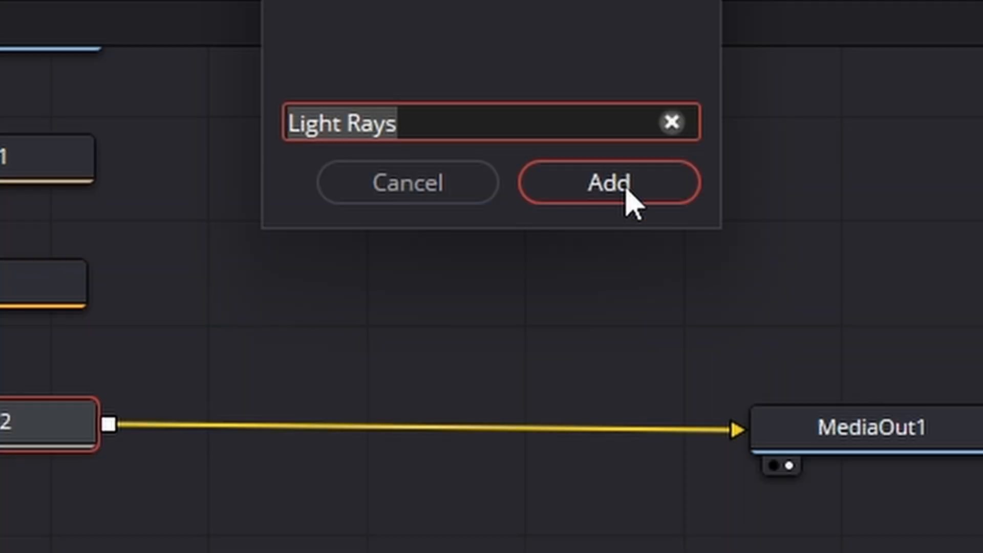
left_click(626, 195)
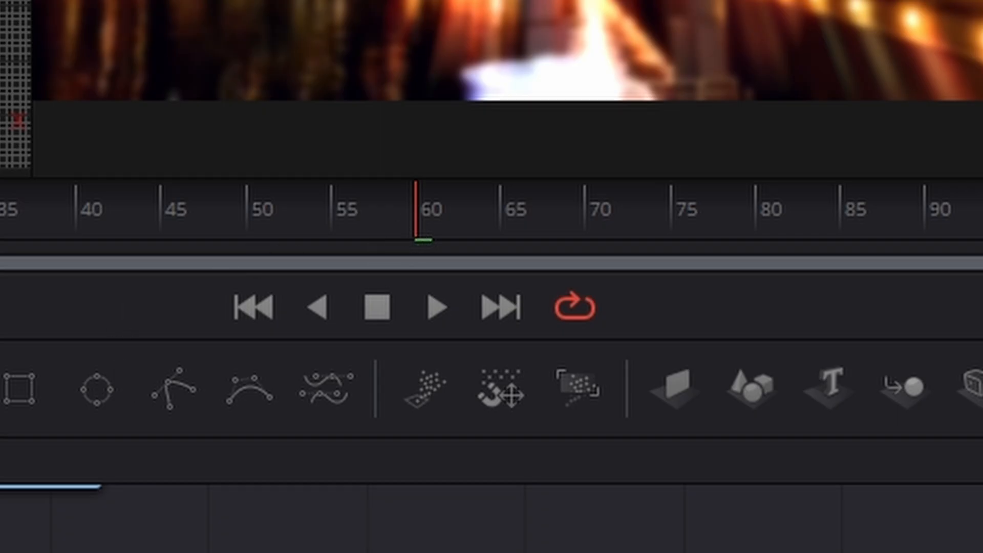
At frame 69, set LightRays1's Ray Directions to At An Angle and keyframe its Angle, Length and Brightness.
left_click_drag(430, 226, 594, 226)
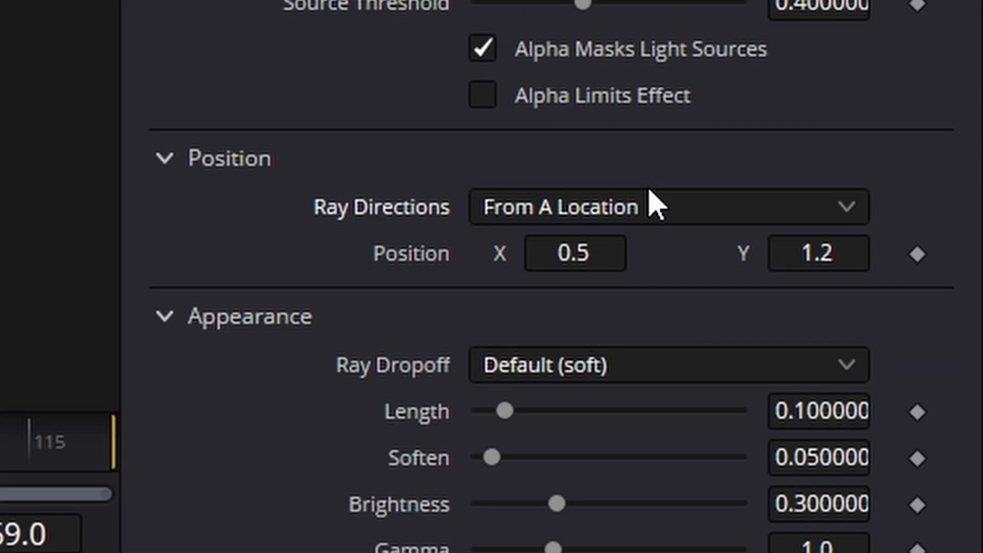
left_click(662, 219)
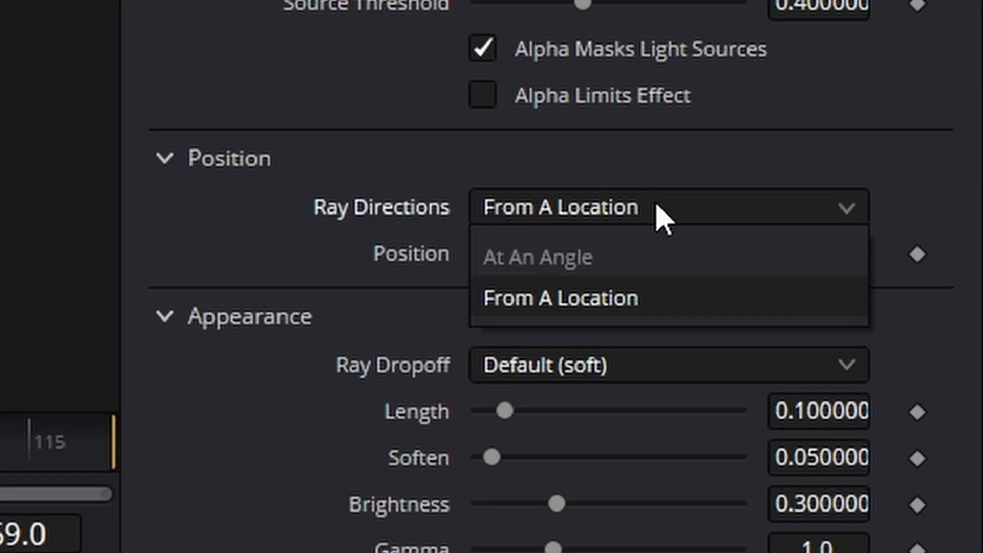
left_click(653, 265)
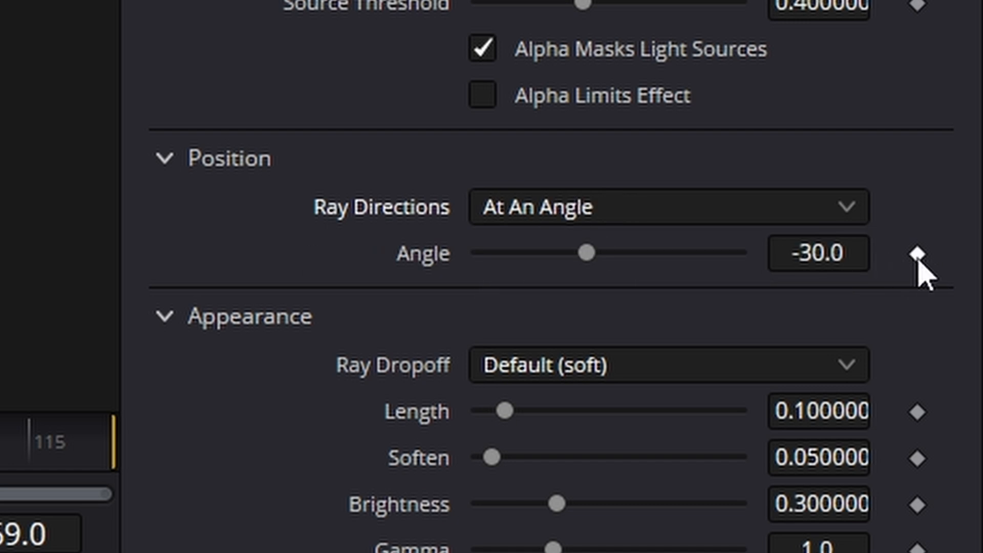
left_click(917, 254)
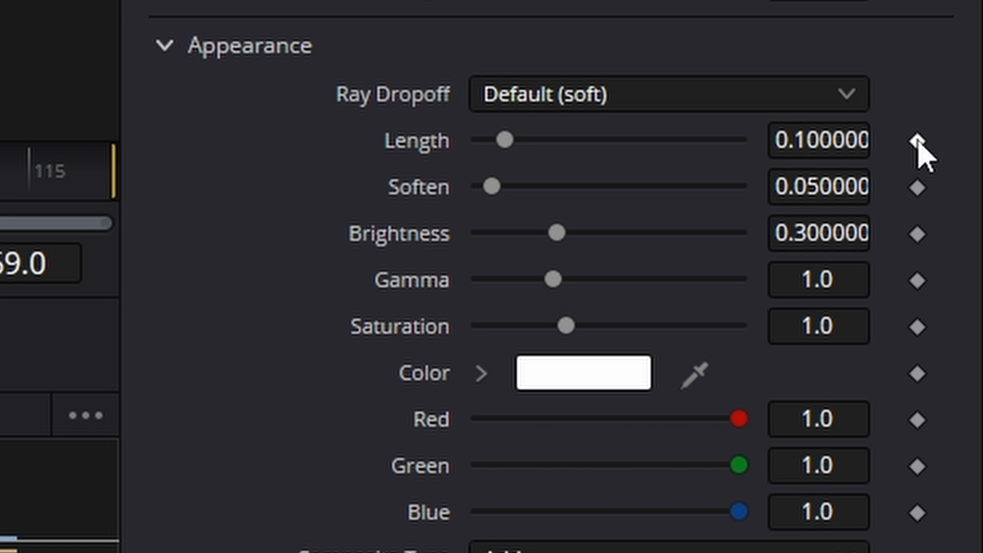
left_click(917, 141)
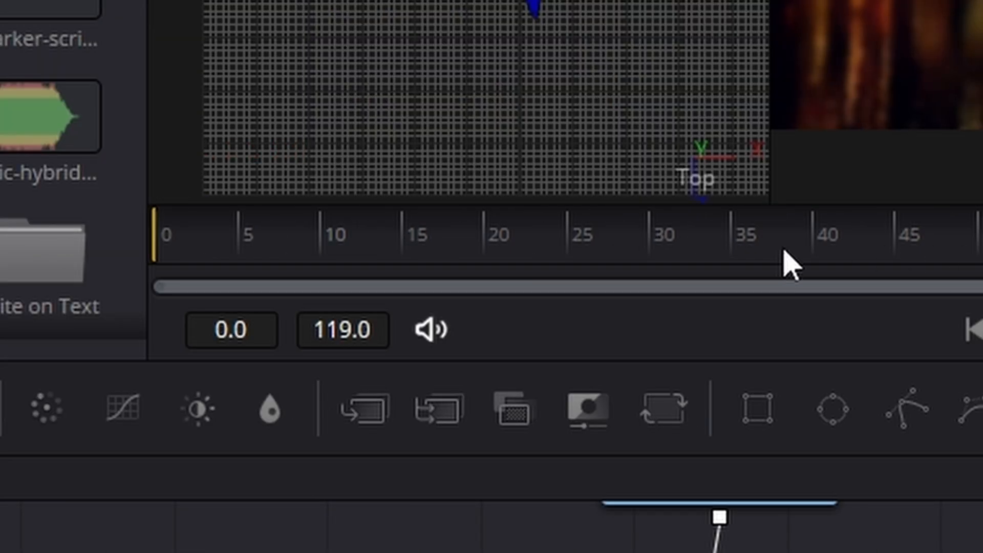
At frame 10, raise the rays' Brightness, set Length to 0.186 and turn the Angle to a clearly higher value.
left_click_drag(783, 263, 338, 259)
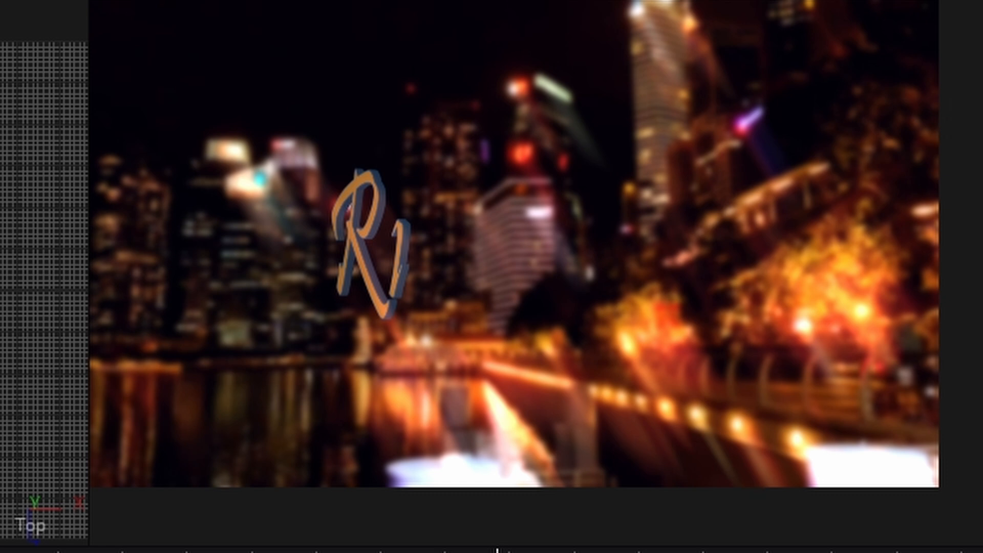
left_click_drag(557, 236, 623, 241)
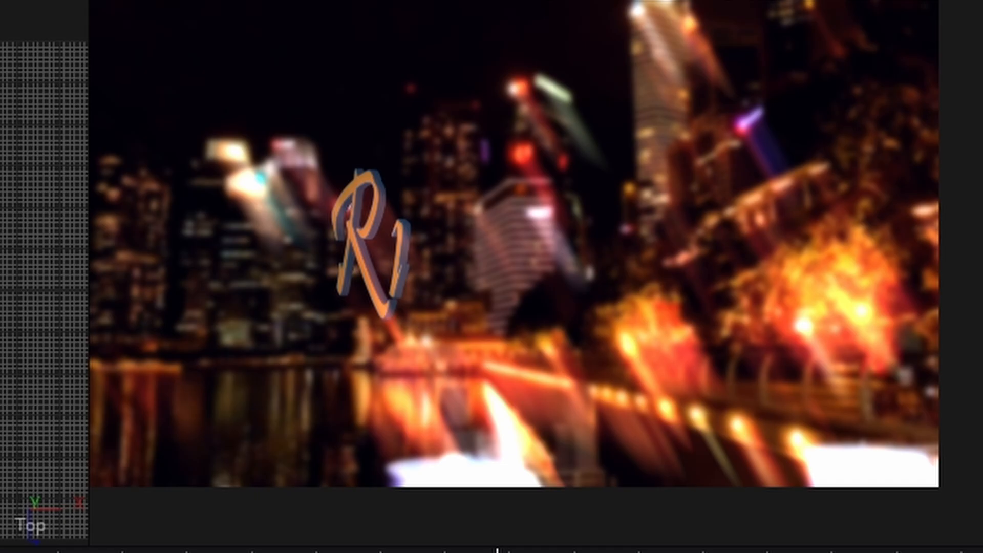
left_click_drag(573, 190, 602, 190)
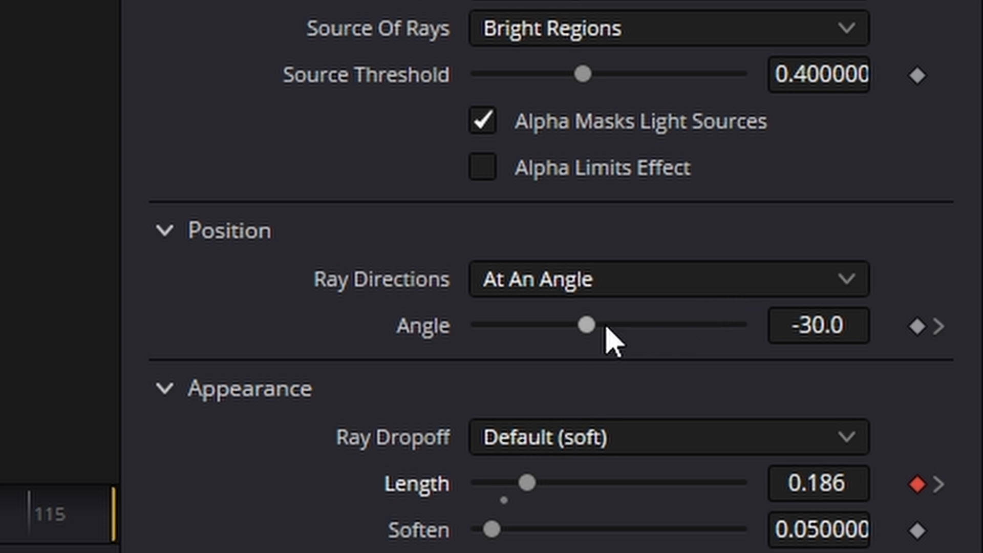
left_click_drag(597, 329, 711, 341)
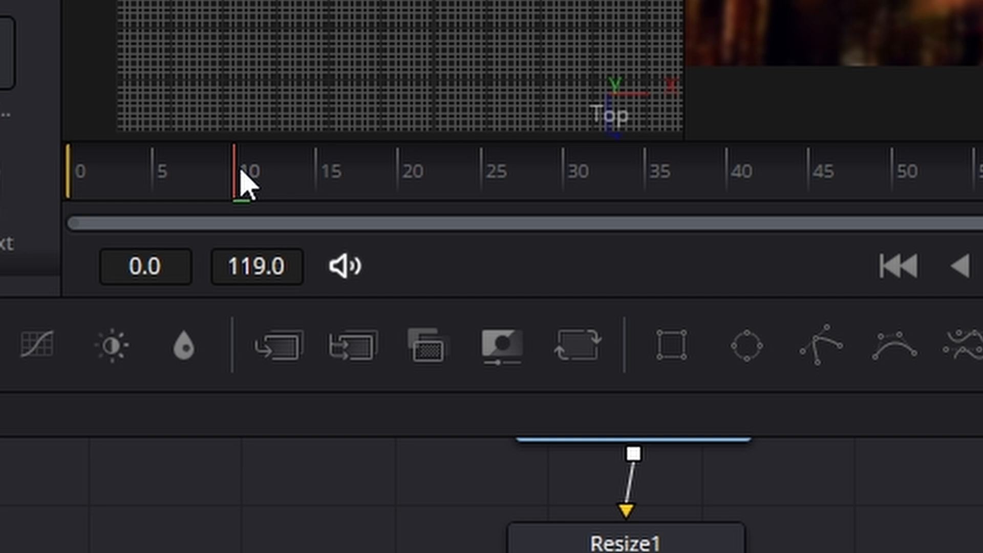
Return to frame 69, increase the rays' Angle moderately and lower their Brightness below 0.3.
left_click_drag(241, 179, 493, 185)
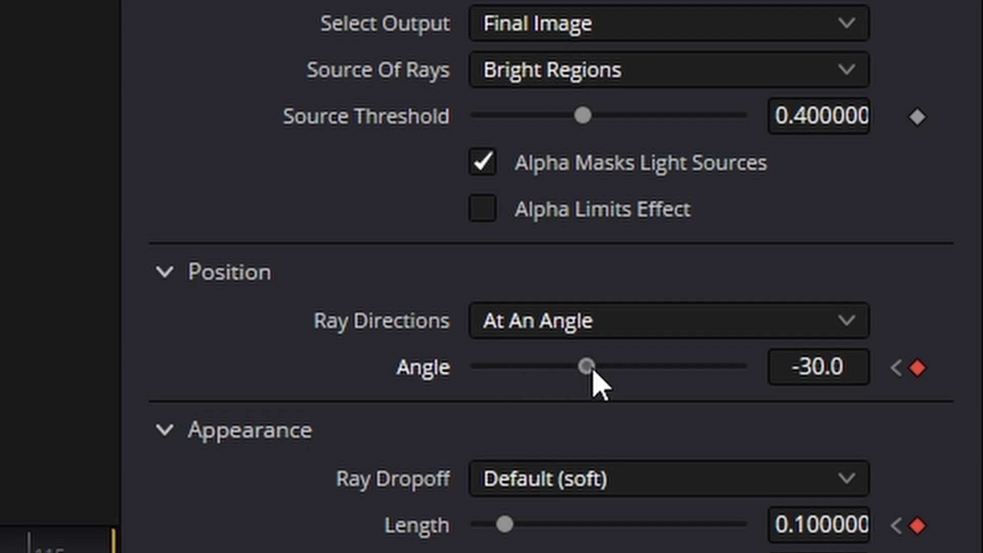
left_click_drag(593, 369, 643, 369)
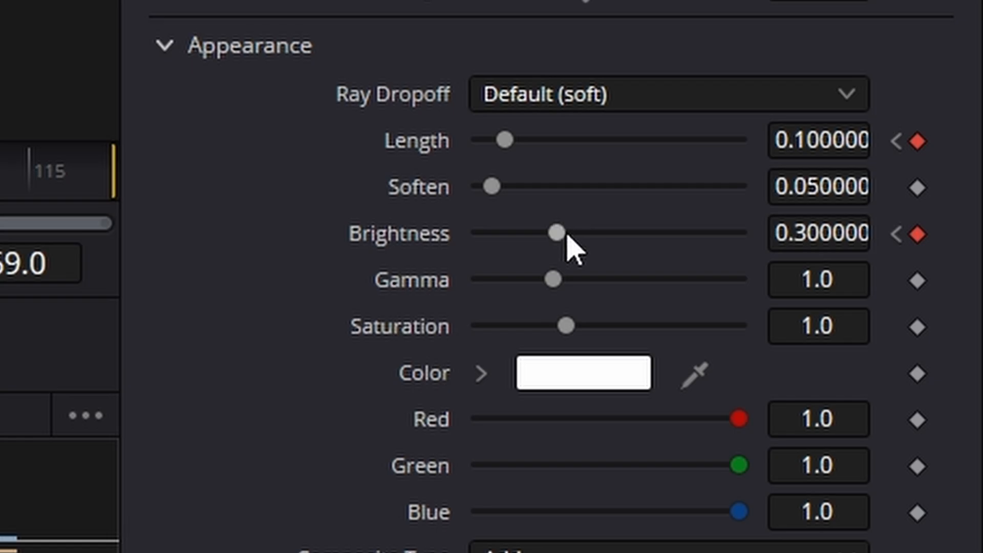
left_click_drag(548, 233, 510, 233)
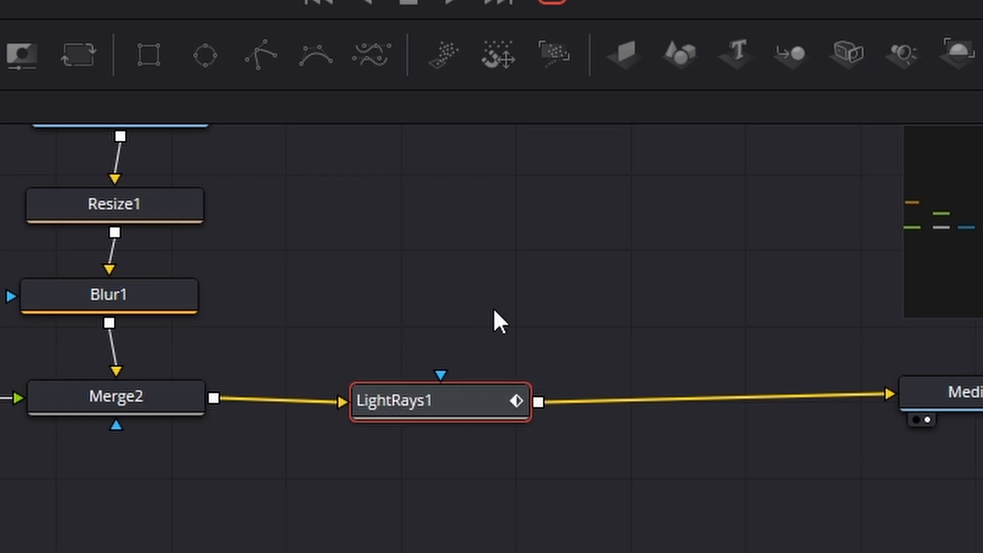
Add a second Light Rays node after LightRays1 and, at frame 60, set Ray Directions to At An Angle and keyframe the Angle.
key("shift+space")
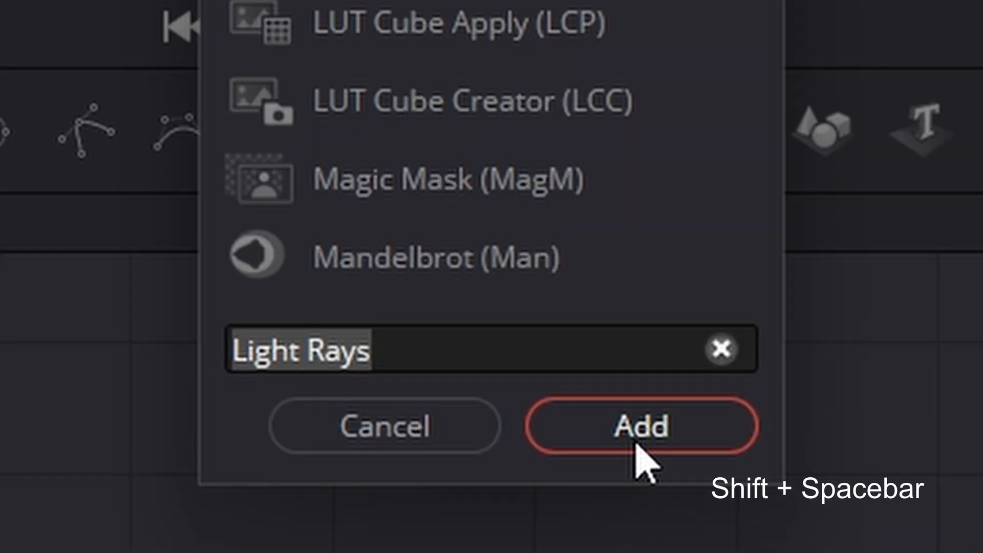
left_click(574, 232)
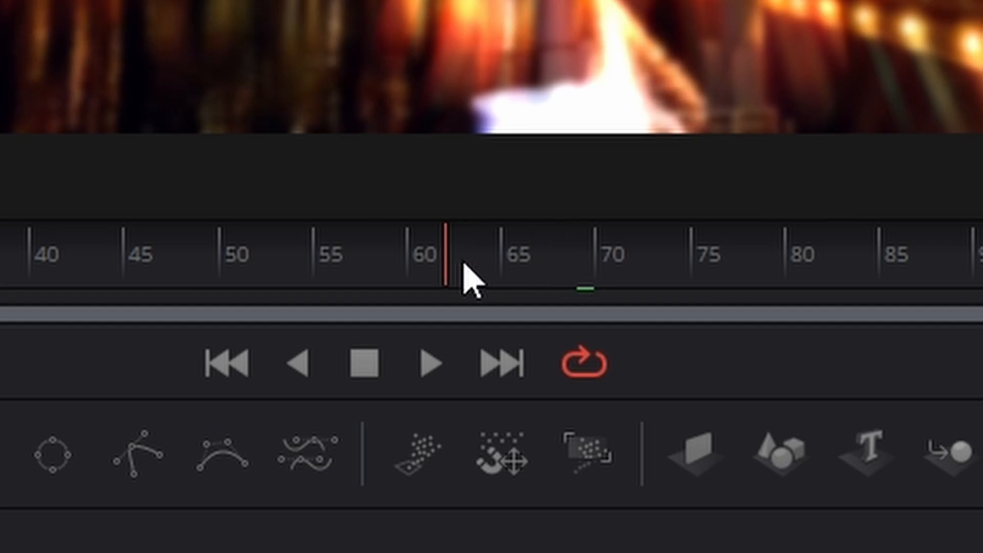
left_click_drag(463, 263, 422, 266)
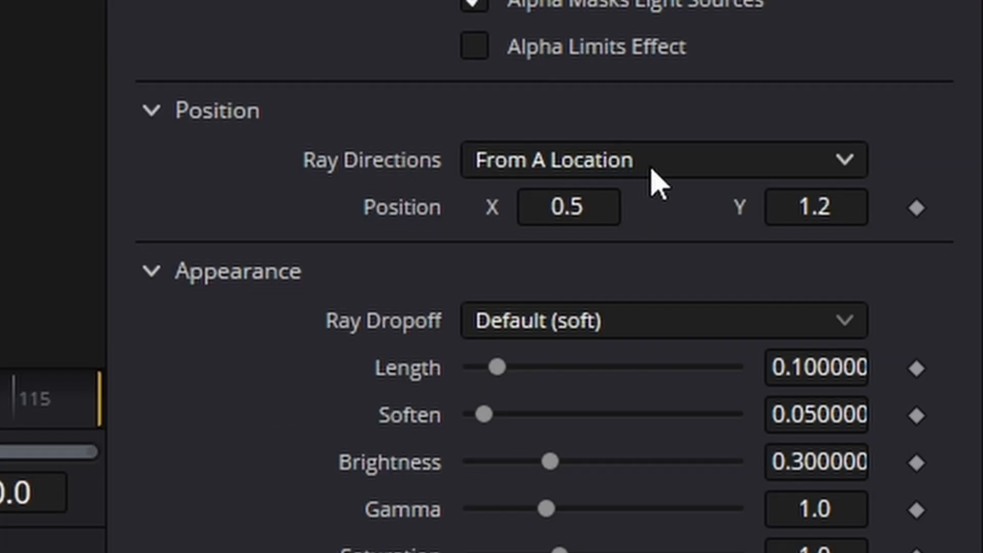
left_click(652, 169)
left_click(628, 215)
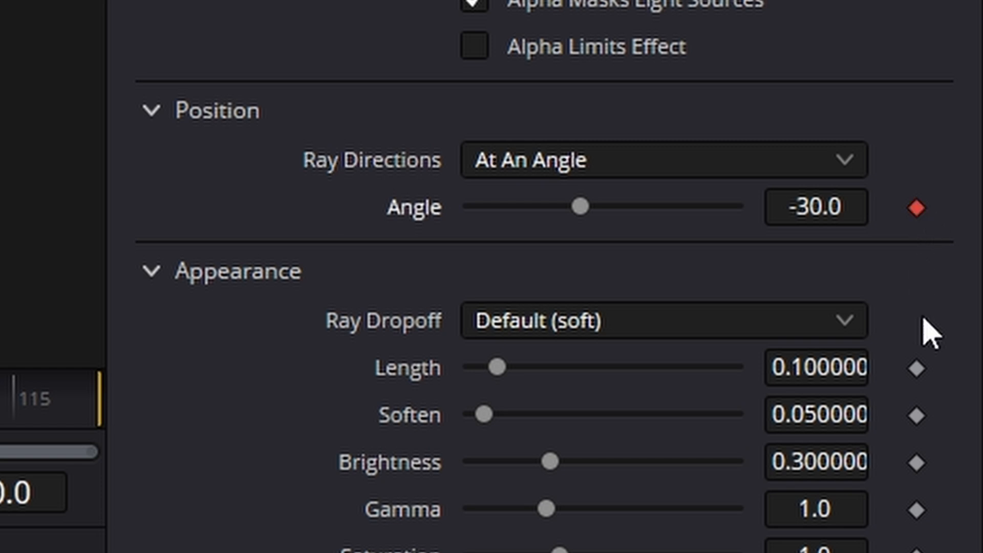
At frame 60, keyframe LightRays2's Length and Brightness, and set Length to 0.407, Angle to 0 and Brightness to 0.493.
left_click(916, 149)
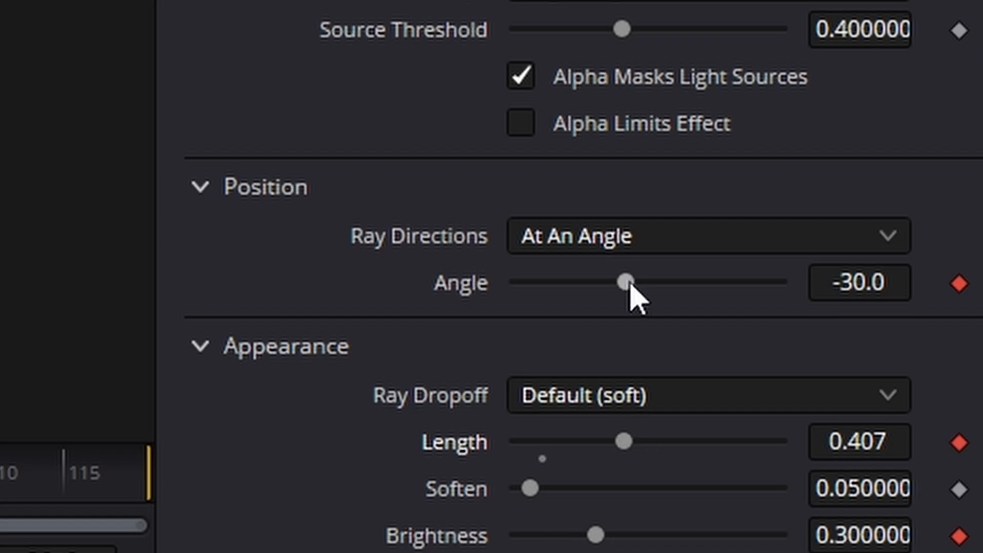
left_click_drag(630, 292, 626, 298)
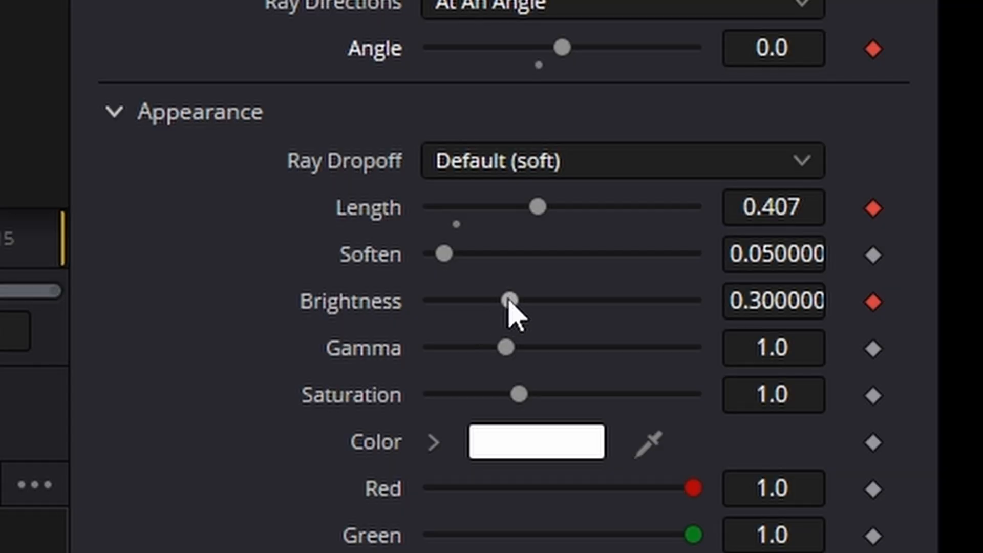
left_click_drag(516, 310, 533, 311)
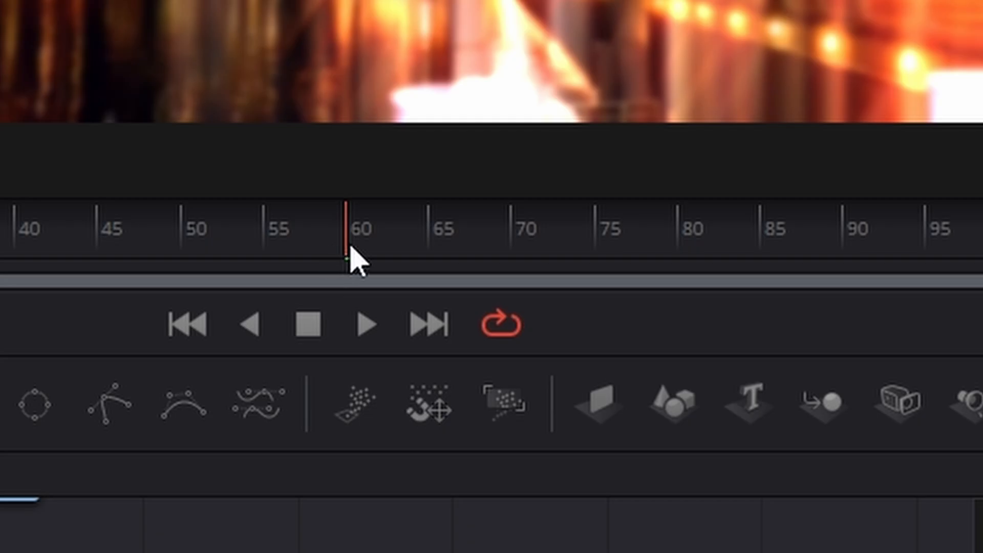
At frame 85, lower LightRays2's Length to 0.121 and reduce its Brightness below 0.407.
left_click_drag(351, 257, 766, 261)
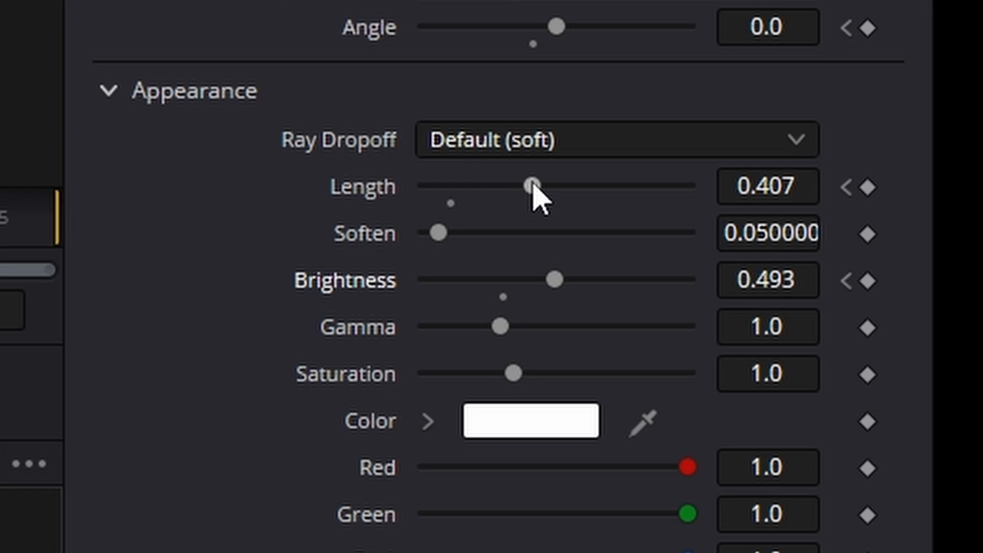
left_click_drag(537, 193, 459, 188)
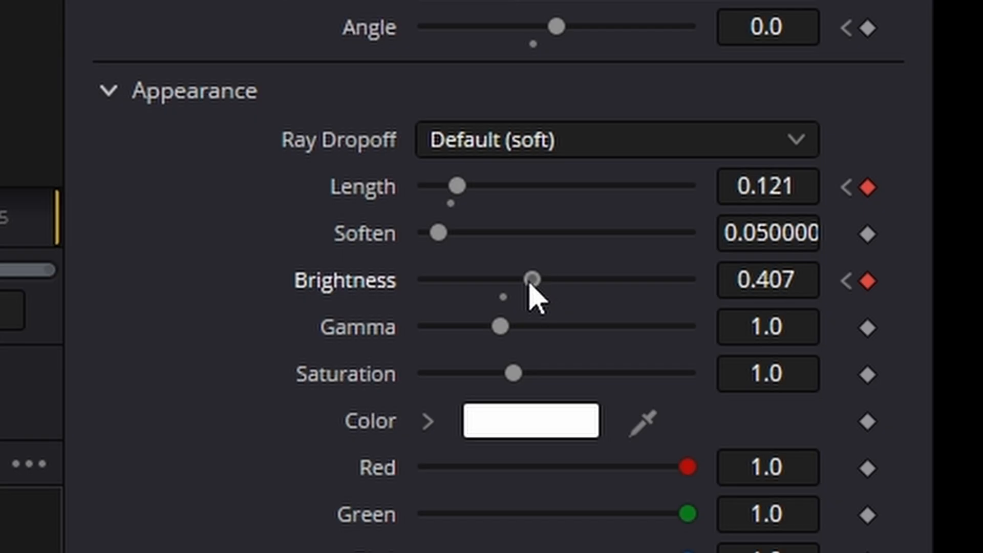
left_click_drag(530, 287, 507, 289)
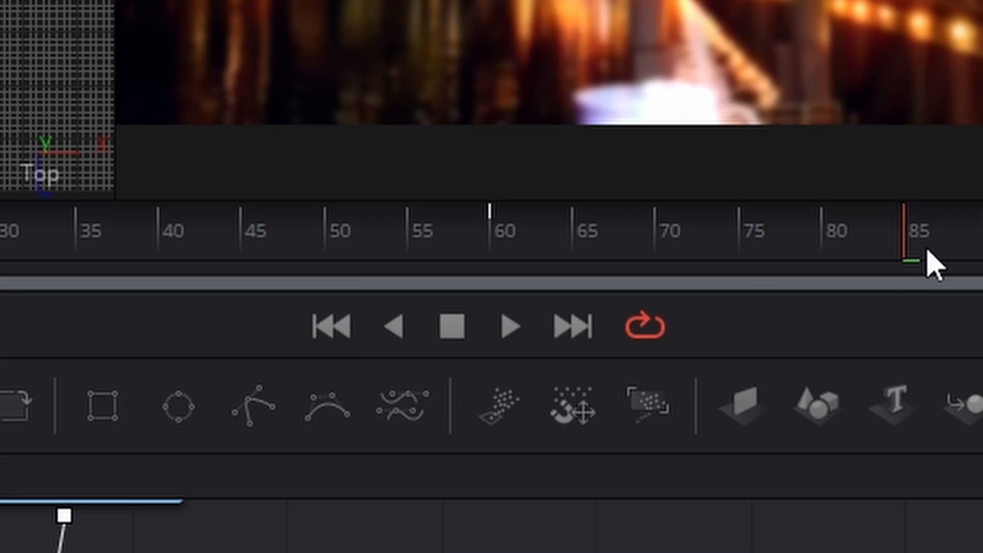
At frame 5, set LightRays2's Angle to 75, Brightness to 0 and Length to about 0.114.
left_click_drag(923, 247, 0, 251)
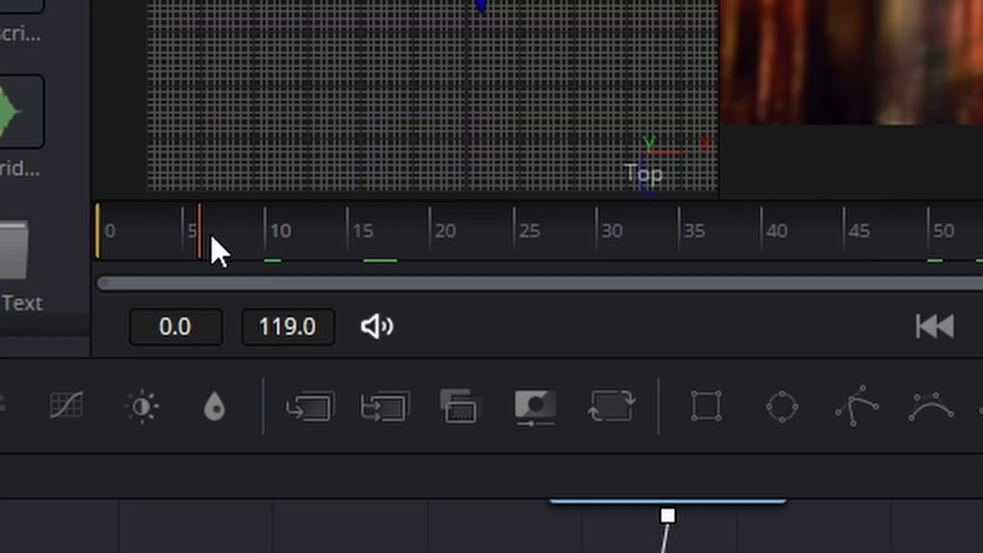
left_click_drag(219, 251, 197, 253)
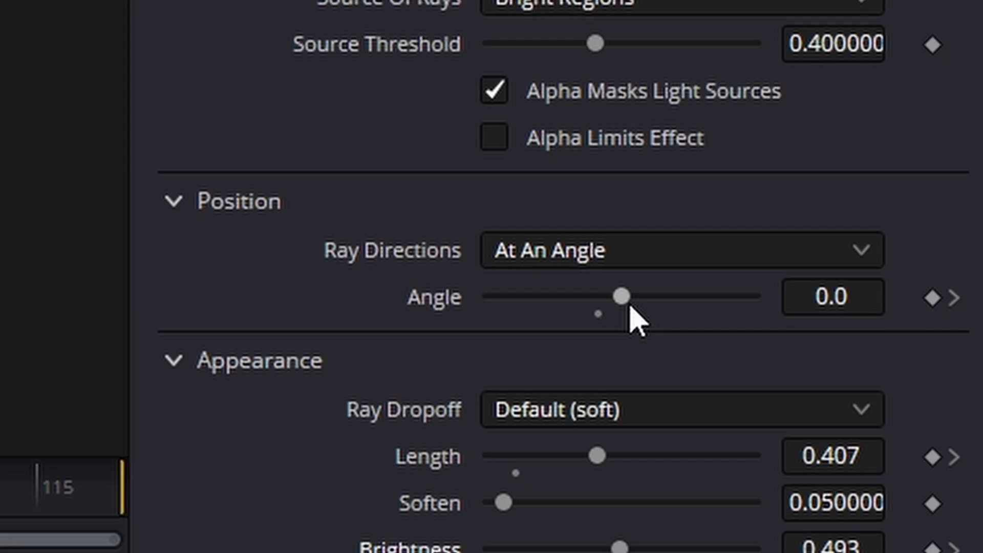
left_click_drag(626, 299, 646, 300)
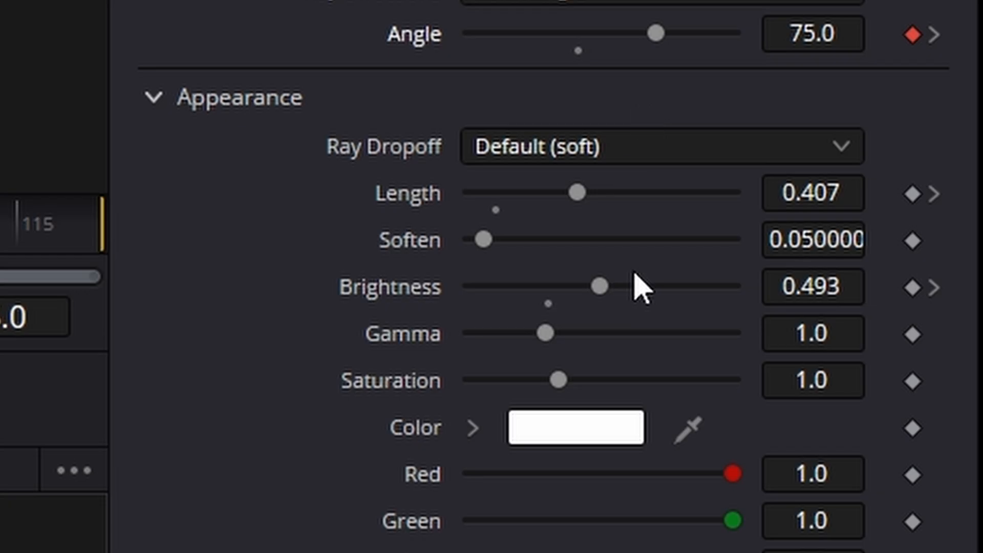
left_click_drag(600, 285, 568, 285)
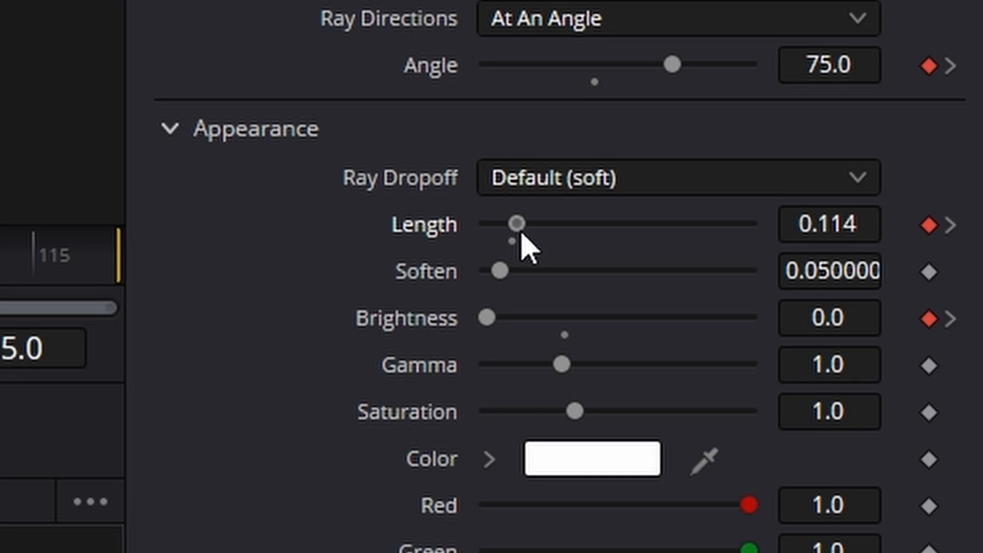
left_click_drag(519, 230, 530, 233)
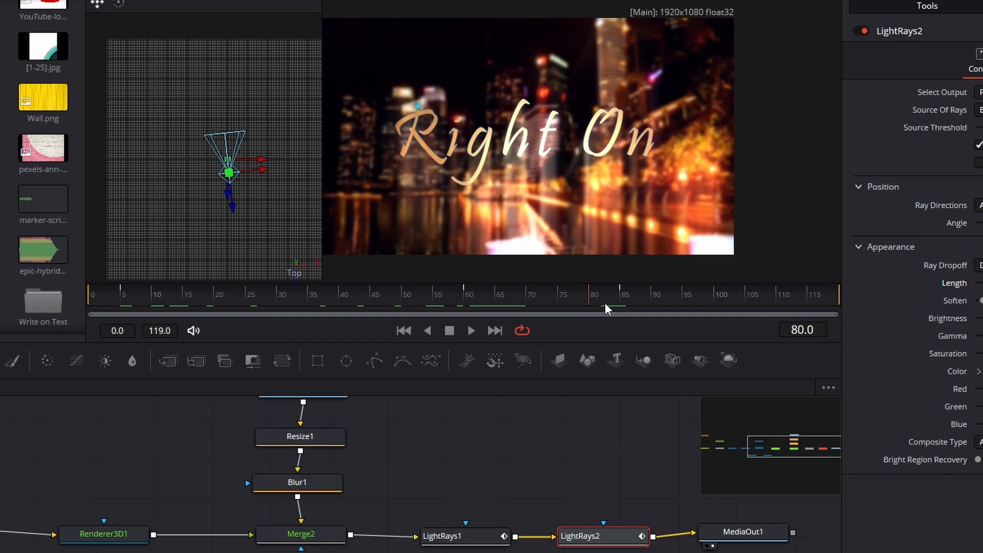
Scrub through the light-ray animation, preview the clip on the Edit page timeline, and return to its Fusion composition.
left_click_drag(606, 304, 632, 305)
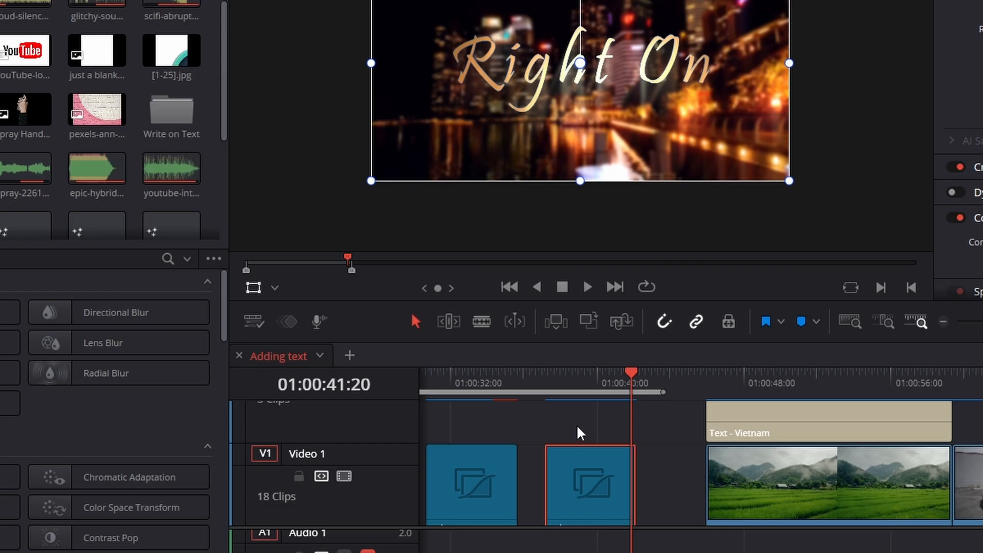
left_click(576, 376)
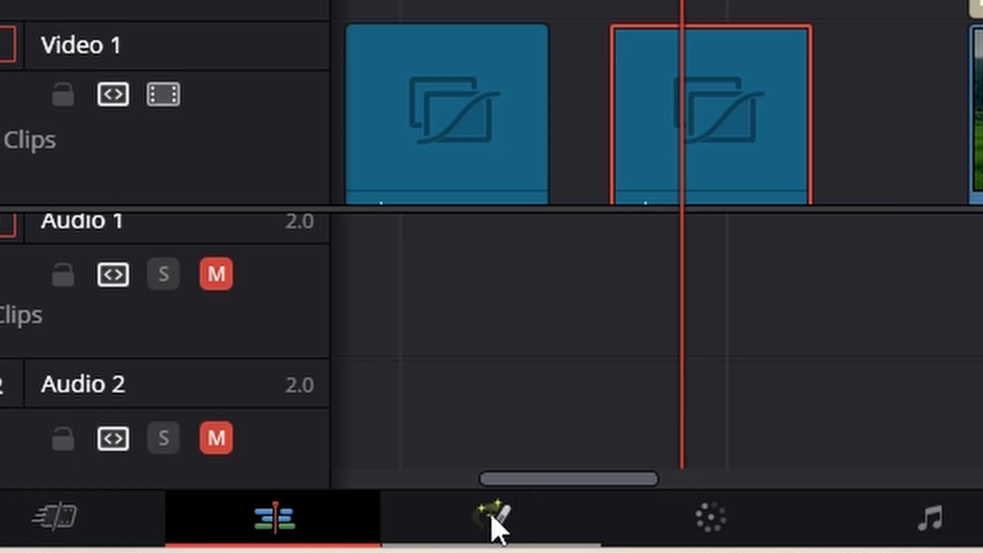
left_click(493, 523)
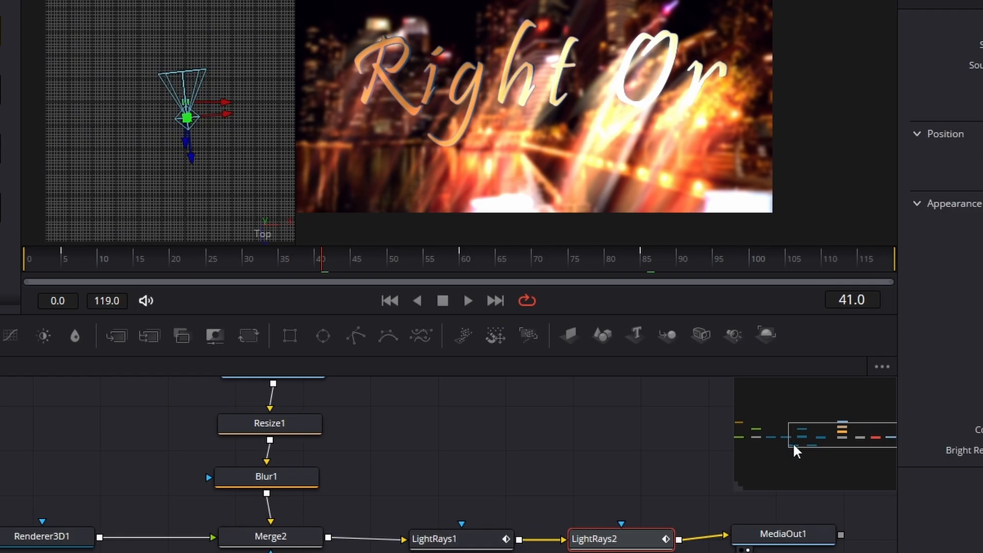
Select Camera3D1, open the Spline editor and limit it to Show Only Selected Tool.
mouse_move(794, 447)
left_mouse_down()
mouse_move(816, 432)
mouse_move(814, 446)
mouse_move(782, 433)
left_mouse_up()
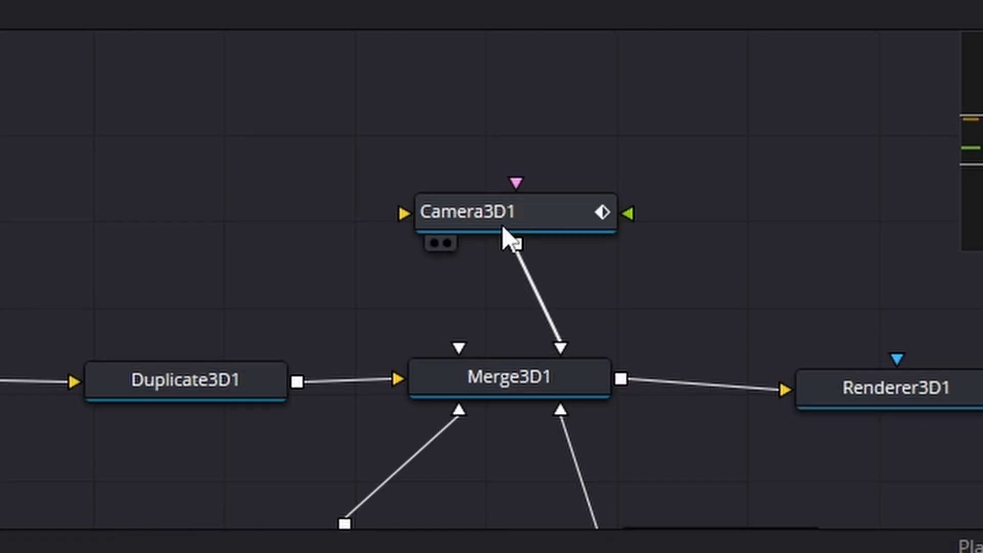
left_click_drag(498, 479, 518, 463)
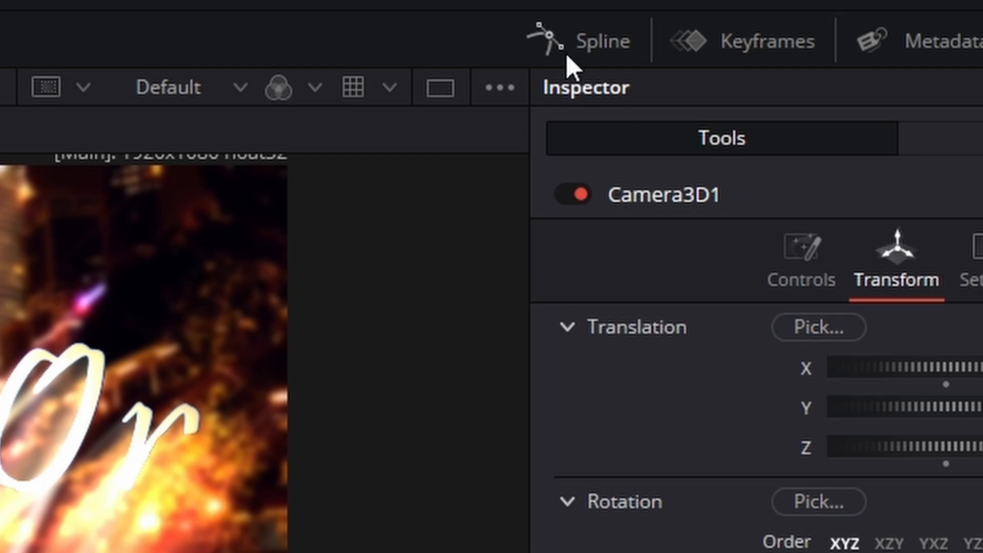
left_click(567, 46)
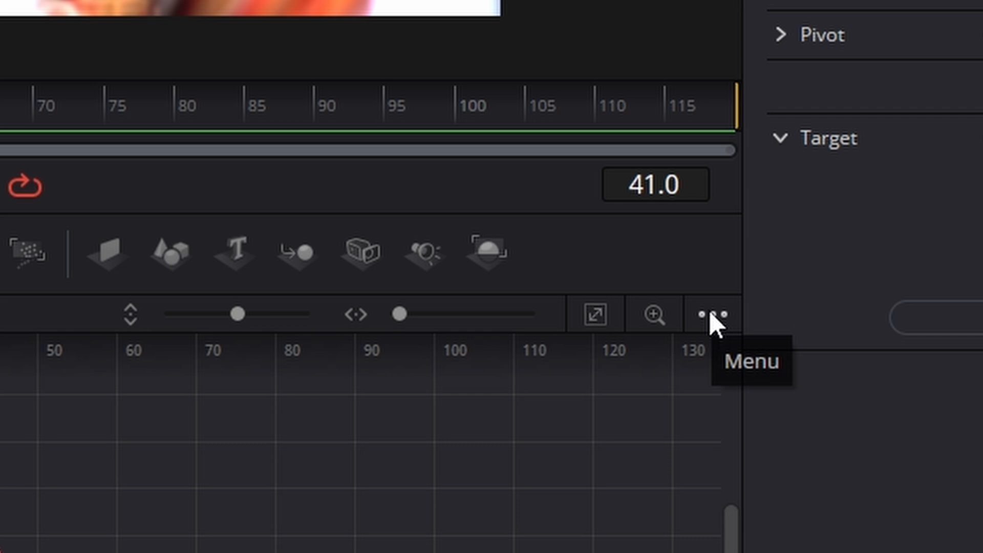
left_click(712, 319)
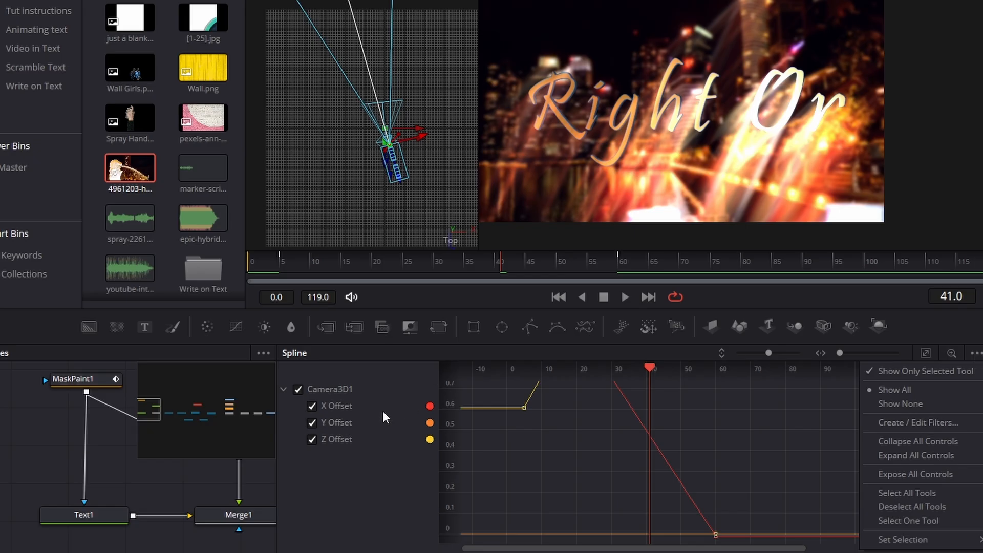
Select Merge1 and Text1 to check which curves the Spline editor lists for each, and reselect Camera3D1.
left_click(232, 515)
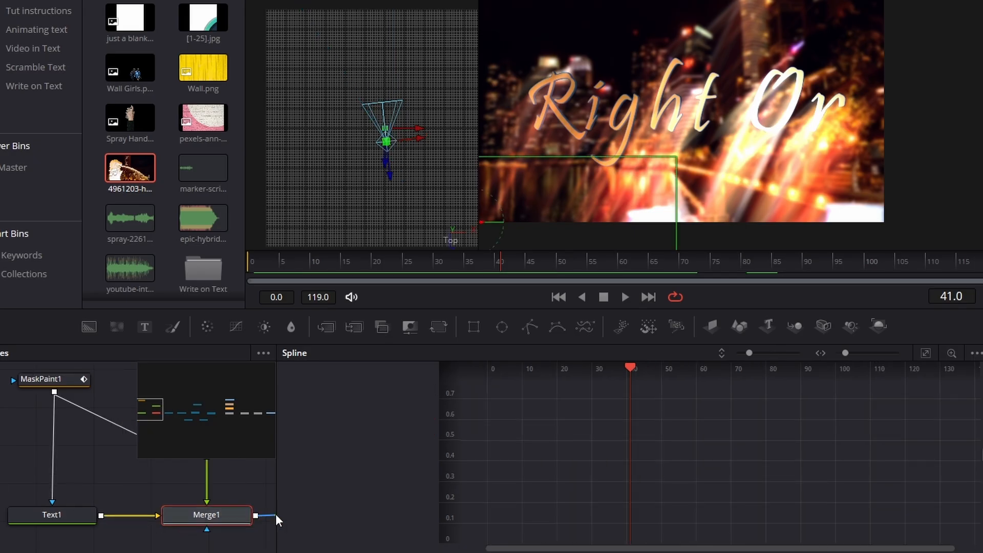
left_click(69, 512)
left_click(196, 514)
left_click_drag(279, 432, 450, 408)
left_click(222, 444)
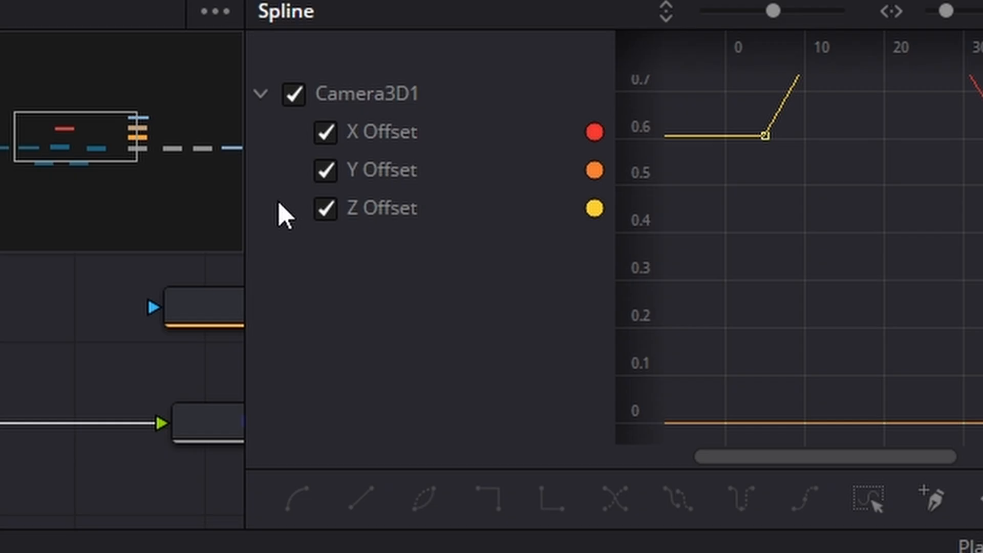
Widen the Spline editor, fit Camera3D1's curves in it, and smooth all keyframes of its X, Y and Z Offset curves.
left_click_drag(241, 213, 0, 220)
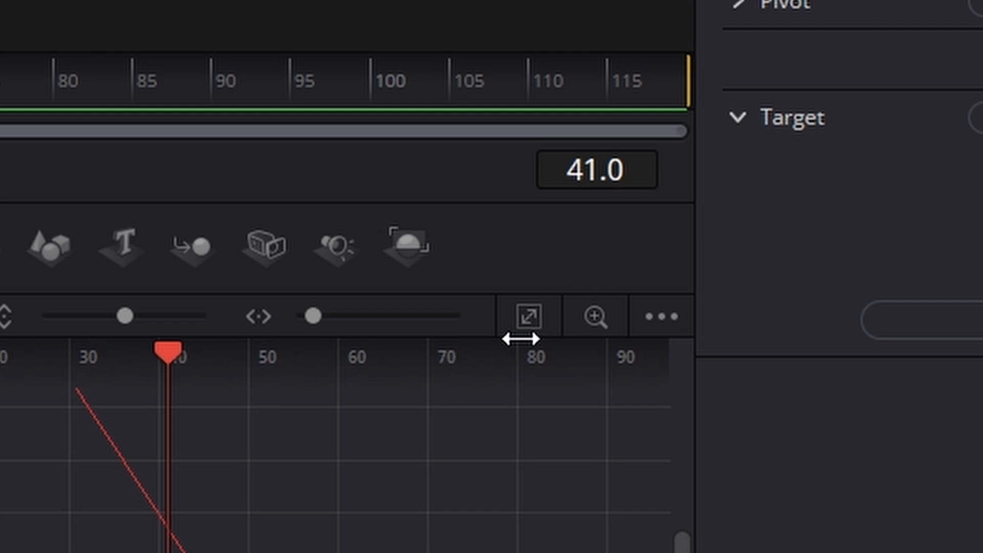
left_click(529, 316)
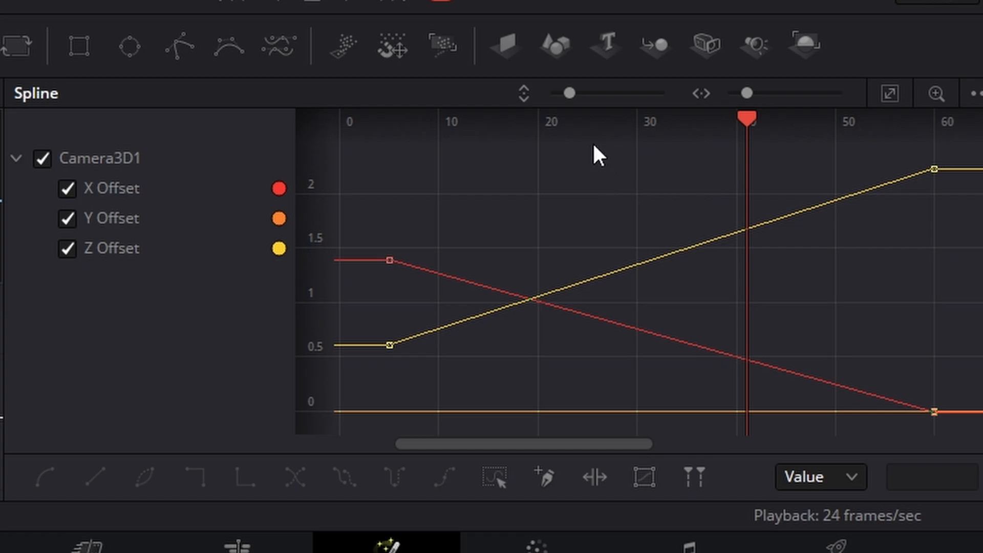
left_click_drag(594, 144, 982, 445)
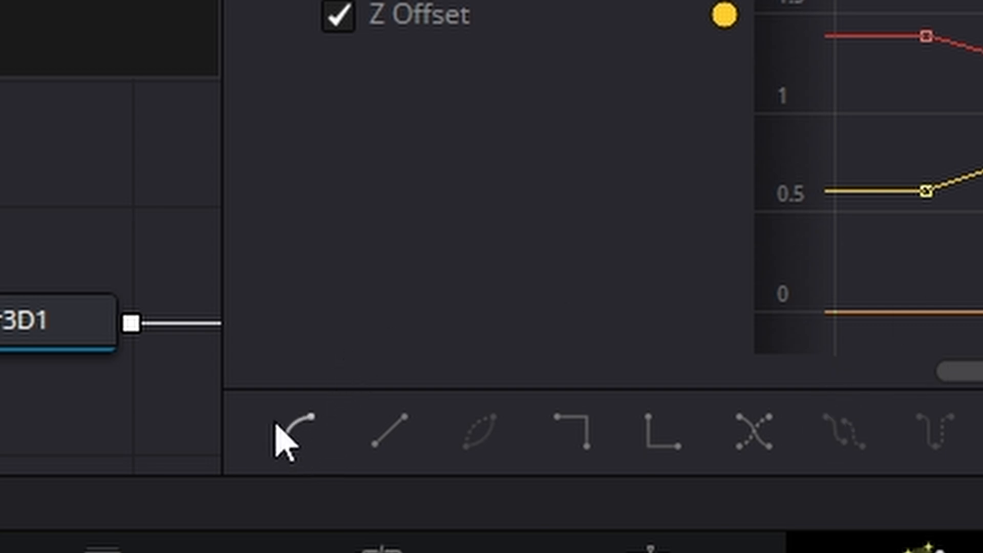
left_click(277, 425)
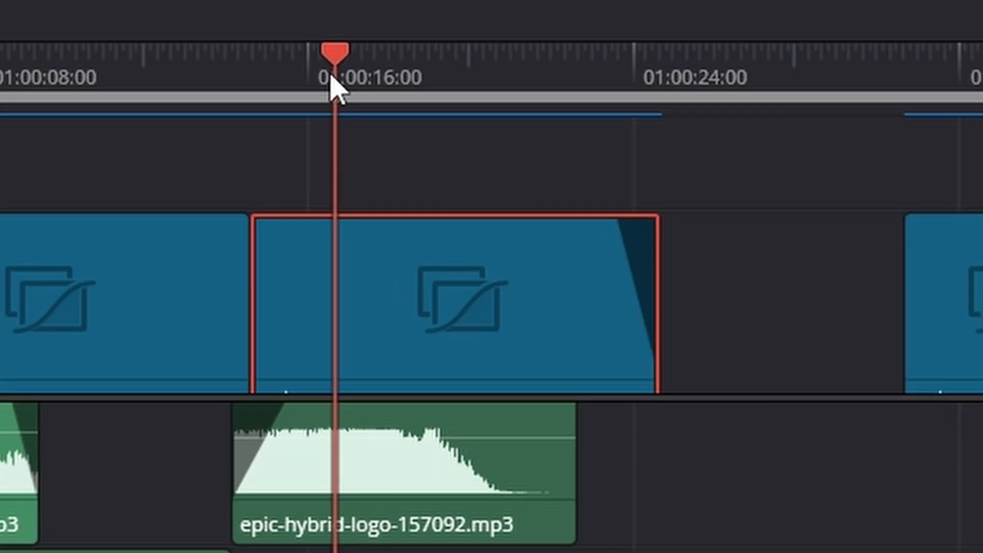
Scrub through the finished text clip above epic-hybrid-logo-157092.mp3 on the edit timeline to review the animation against the audio.
left_click_drag(331, 75, 490, 85)
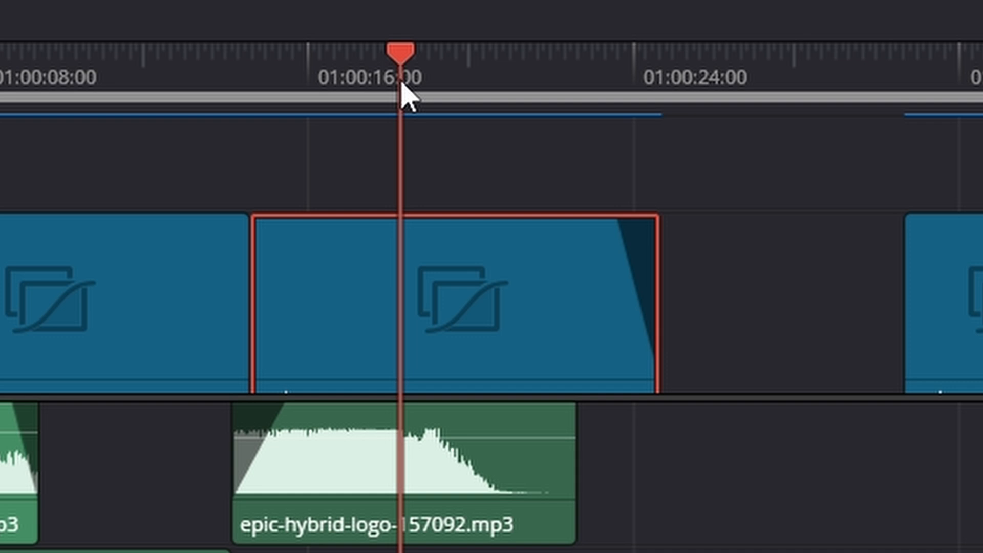
mouse_move(417, 302)
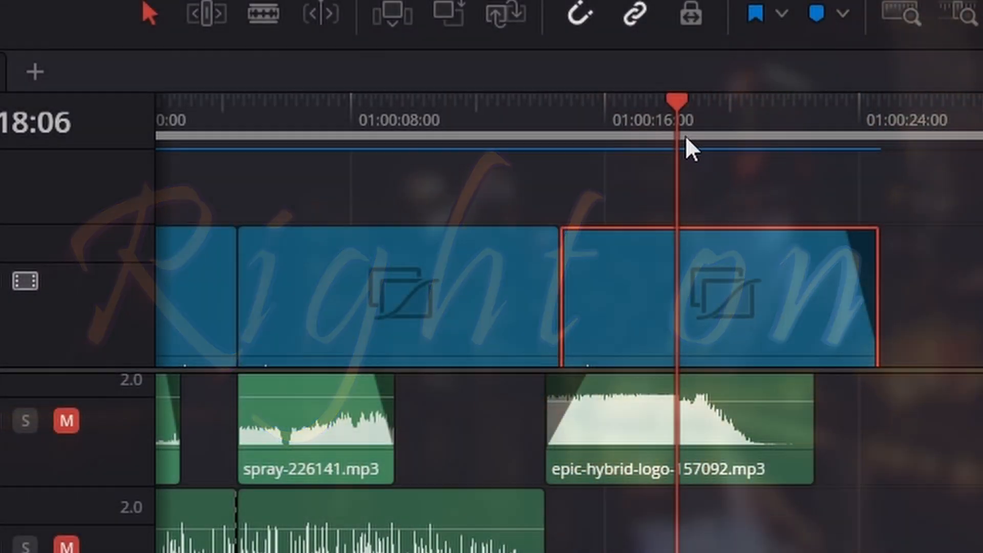
left_click_drag(687, 135, 711, 136)
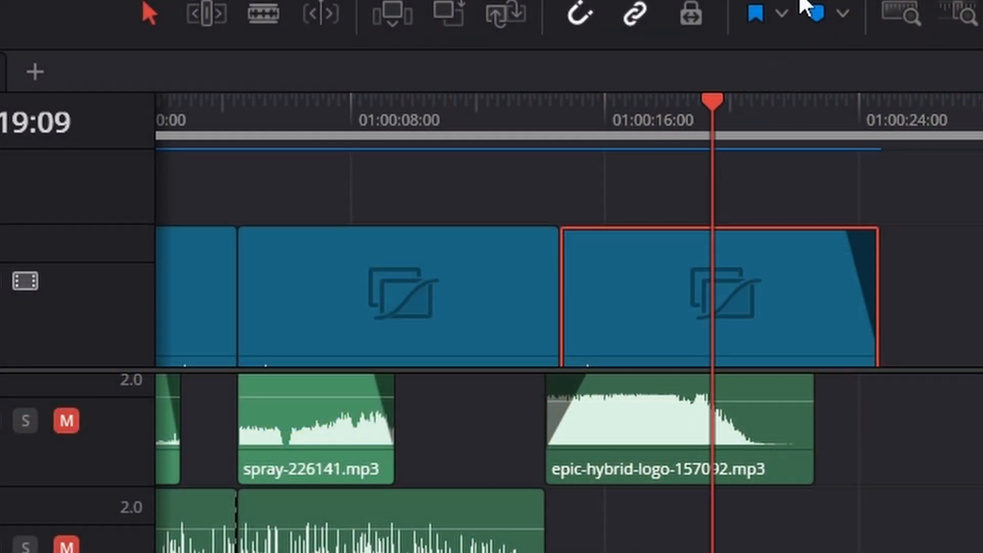